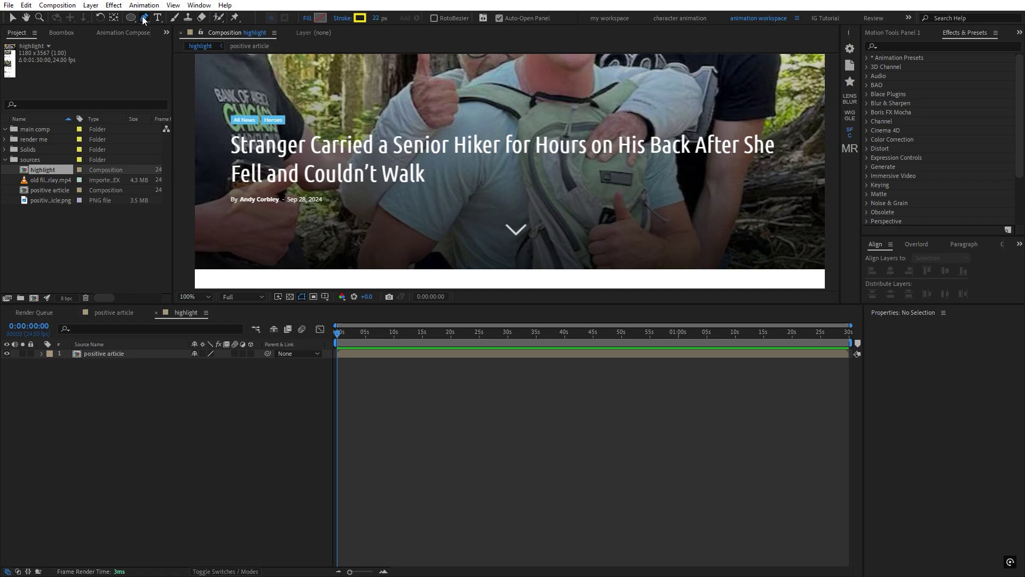
# Step: Draw a straight horizontal yellow line across the headline's first line with the Pen tool and set its stroke width to 45 px
pyautogui.click(224, 144)
pyautogui.click(785, 143)
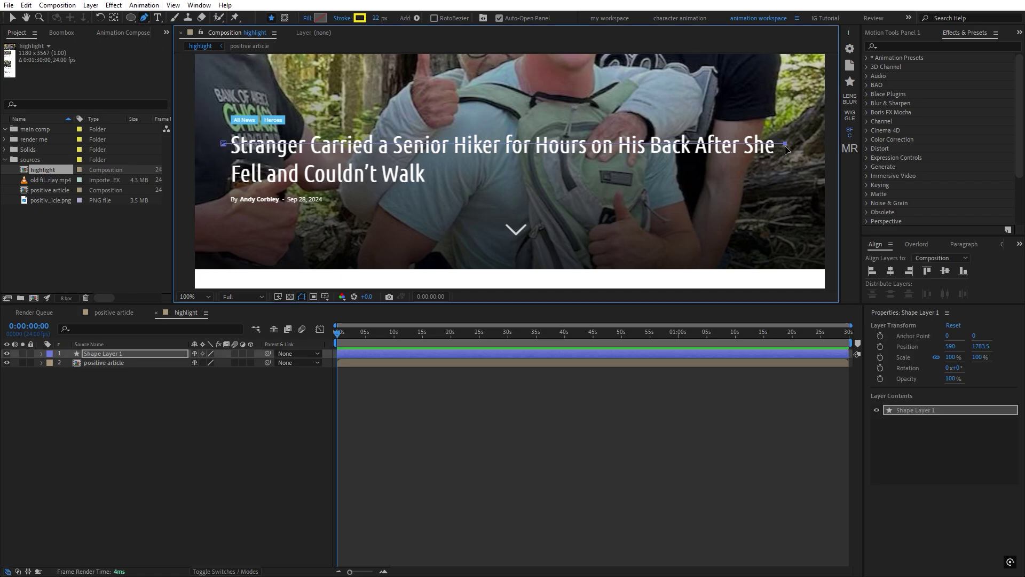
pyautogui.press('v')
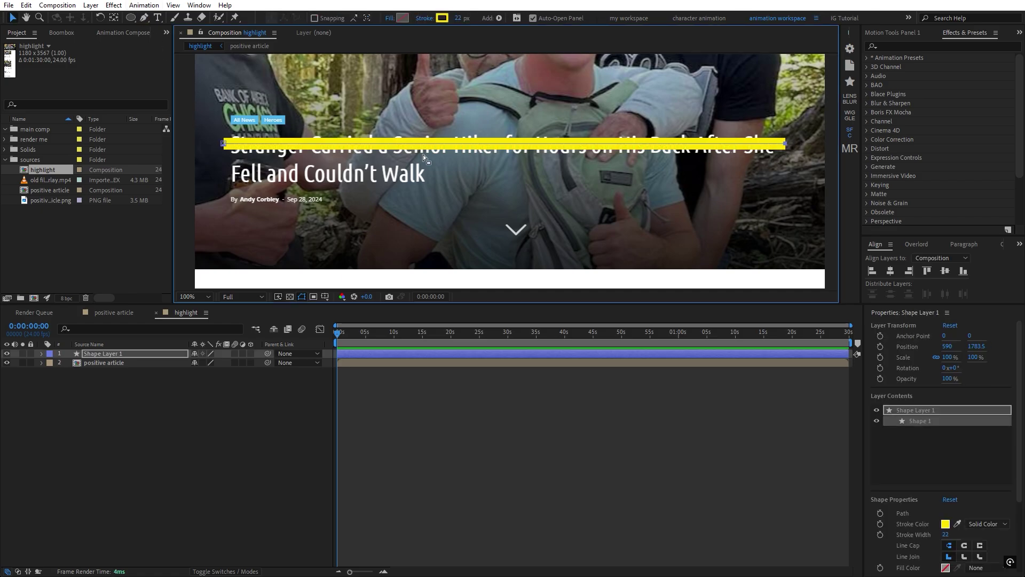
pyautogui.click(233, 149)
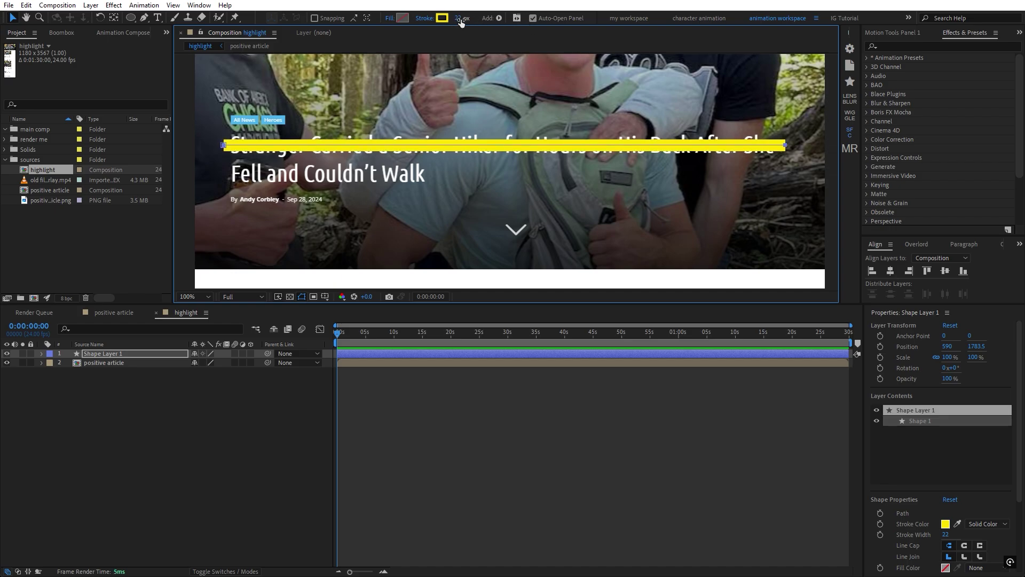
pyautogui.moveTo(460, 20); pyautogui.dragTo(472, 18)
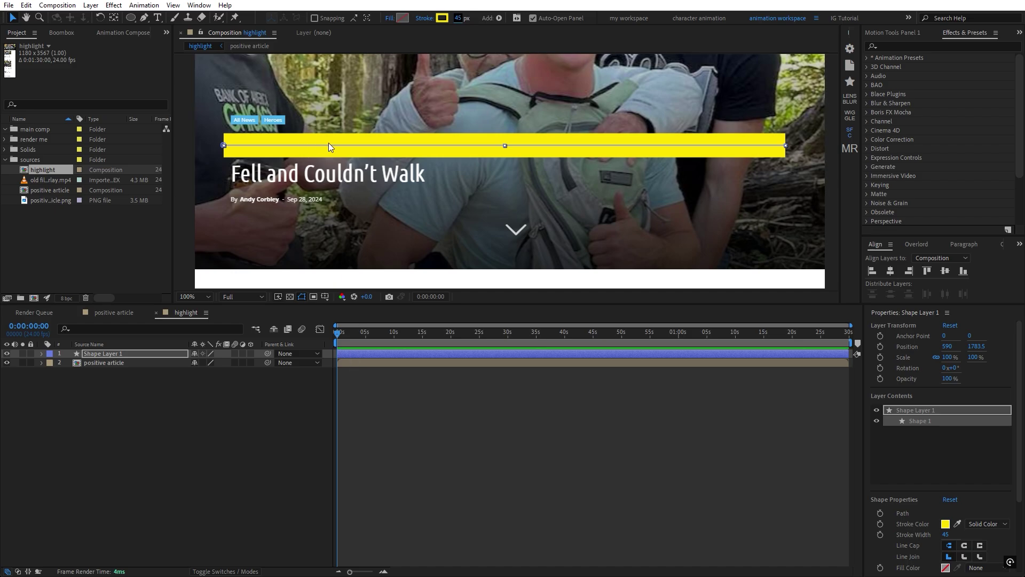
# Step: Add Trim Paths to the yellow line's shape and reveal its properties
pyautogui.click(42, 354)
pyautogui.click(256, 363)
pyautogui.click(299, 327)
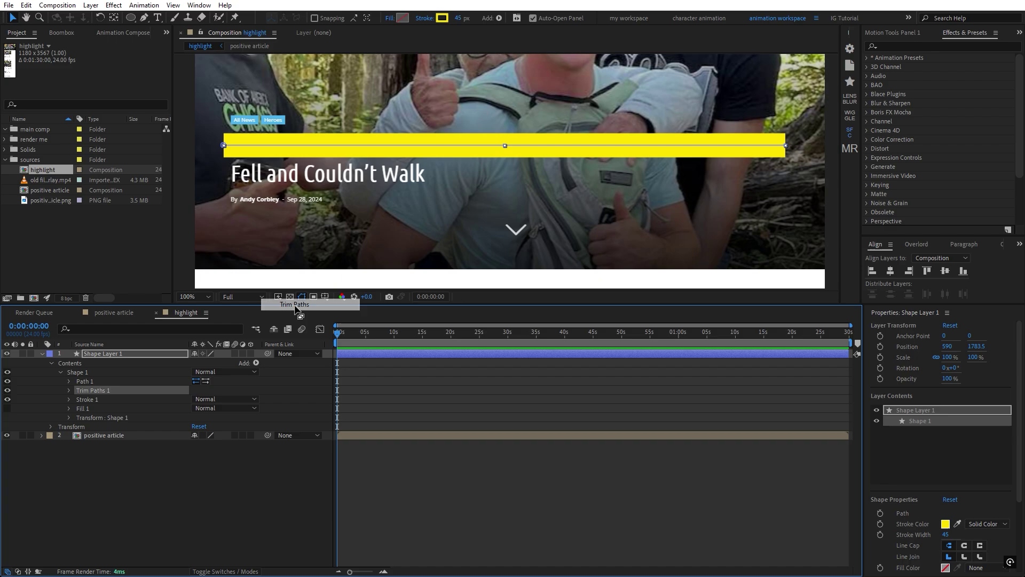
pyautogui.click(69, 390)
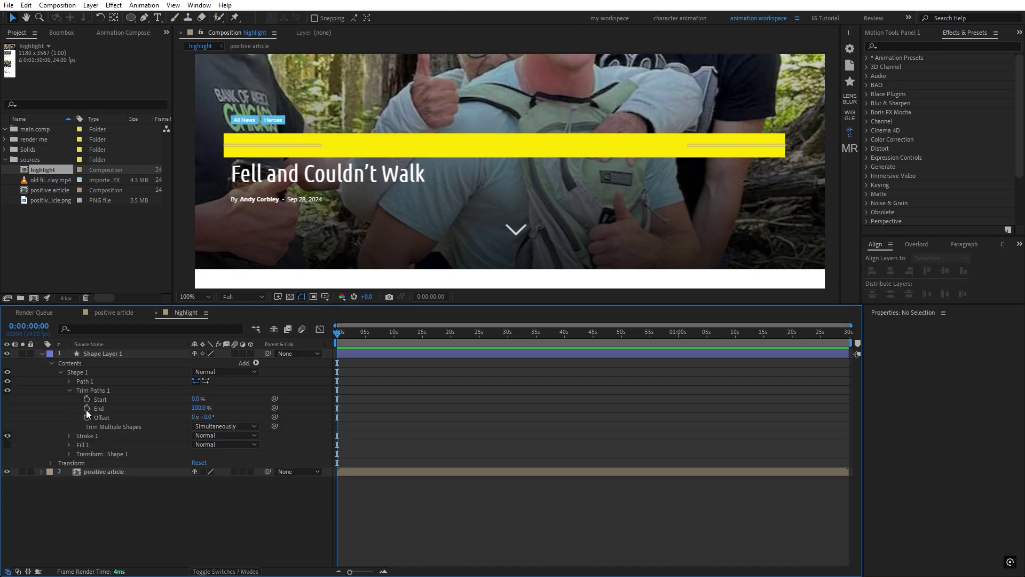
# Step: Keyframe the Trim Paths End from 0% at the start to 100% at one second, and play it back
pyautogui.click(86, 409)
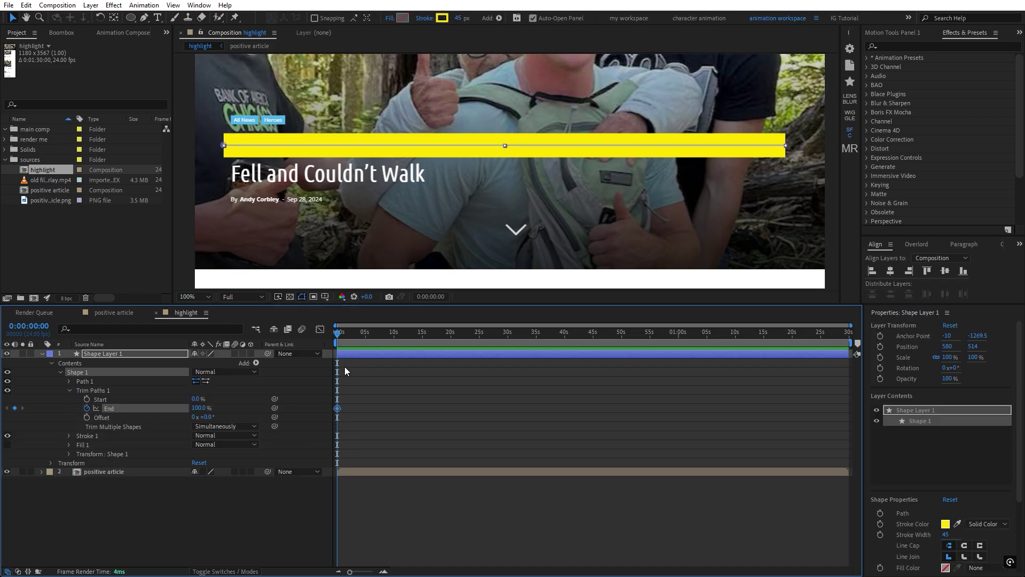
pyautogui.scroll(4, 345, 366)
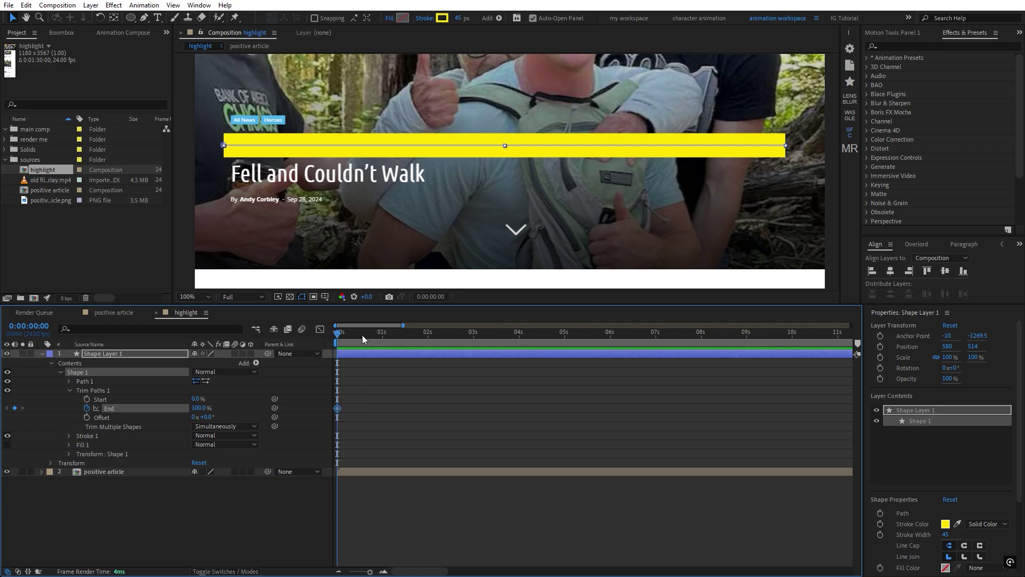
pyautogui.moveTo(362, 335); pyautogui.dragTo(259, 400)
pyautogui.press('Return')
pyautogui.press('space')
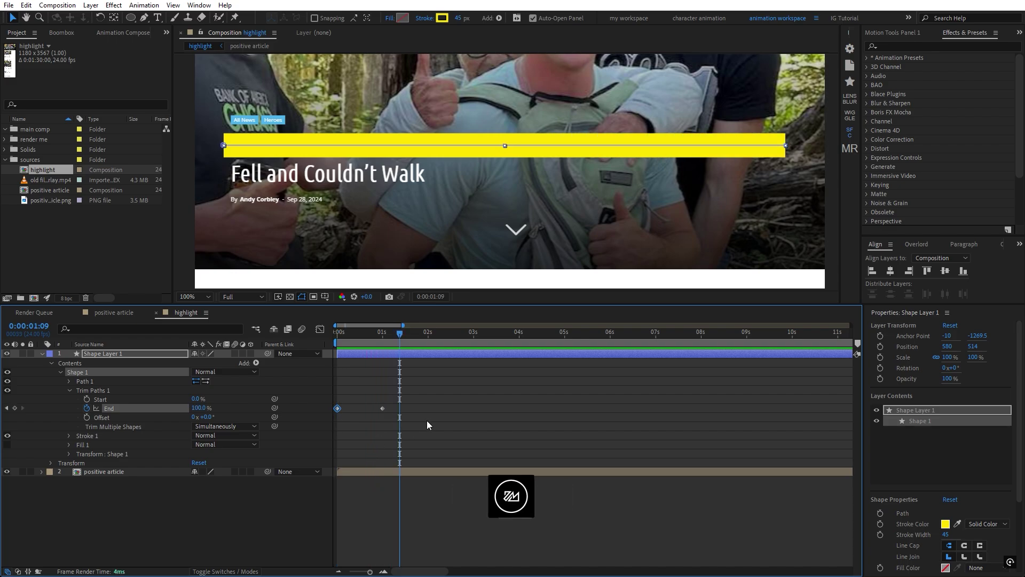
# Step: Apply Easy Ease to both End keyframes and reshape the speed graph into a fast start with a long ease-out
pyautogui.moveTo(431, 392); pyautogui.dragTo(335, 423)
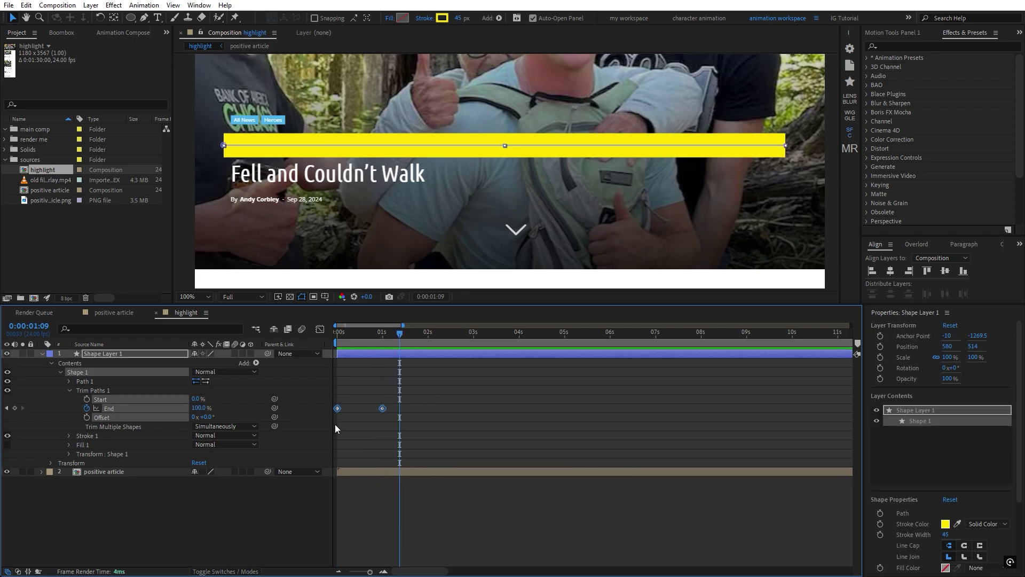
pyautogui.press('F9')
pyautogui.moveTo(434, 398); pyautogui.dragTo(332, 420)
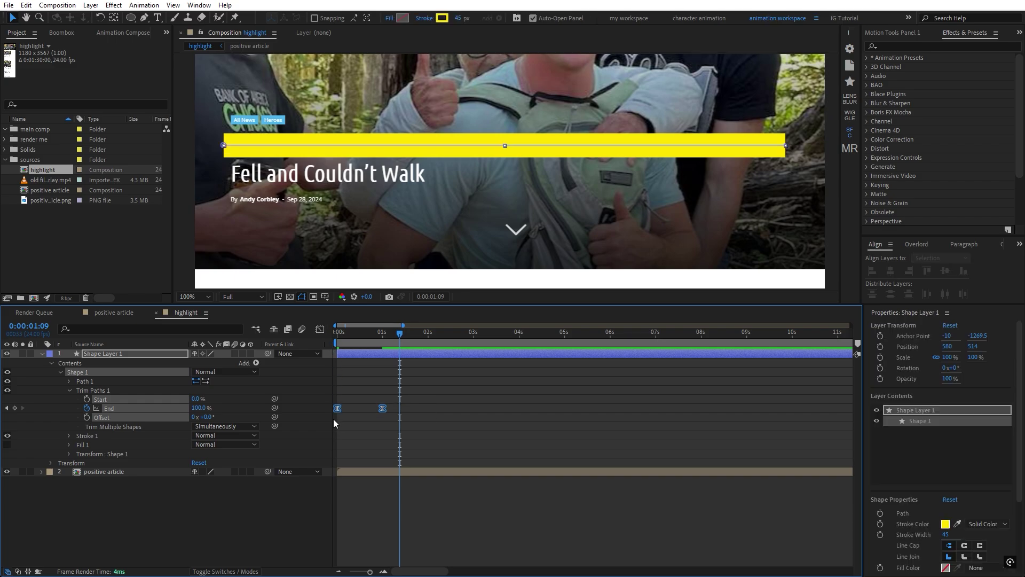
pyautogui.click(320, 329)
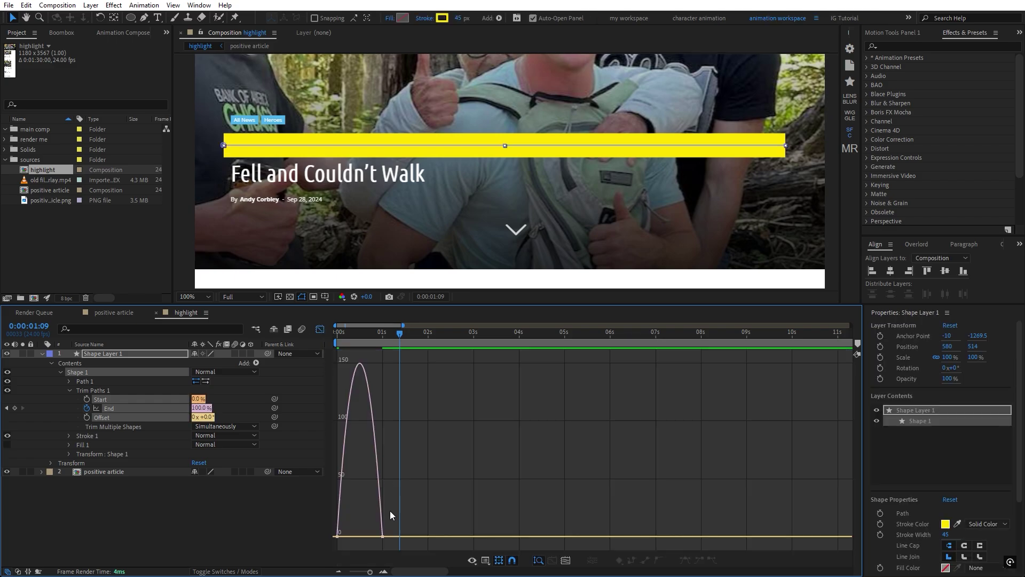
pyautogui.moveTo(417, 519); pyautogui.dragTo(368, 546)
pyautogui.moveTo(374, 536); pyautogui.dragTo(357, 539)
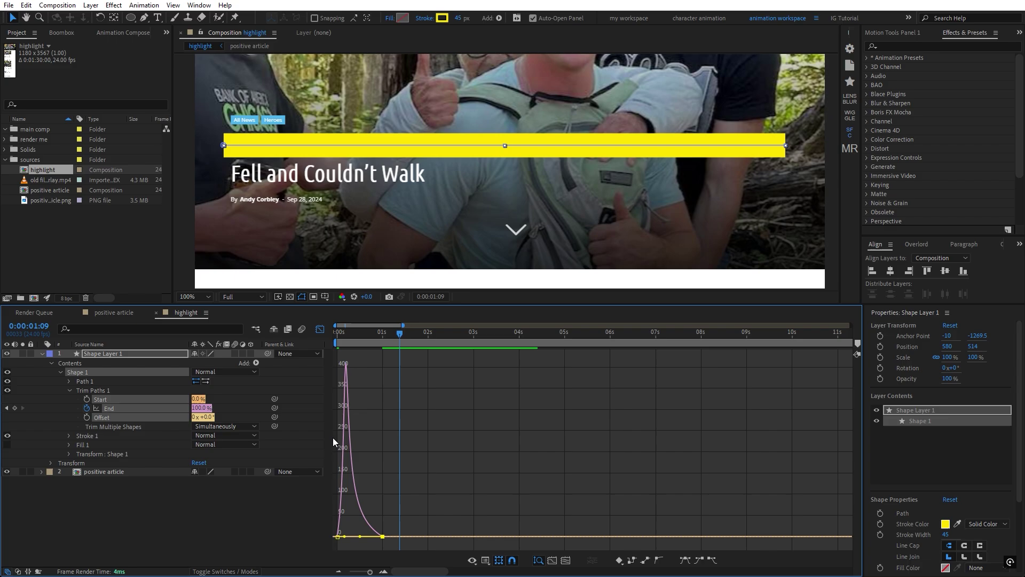
pyautogui.click(320, 330)
# Step: Preview the line's eased drawing animation from the start of the composition
pyautogui.press('Home')
pyautogui.click(378, 515)
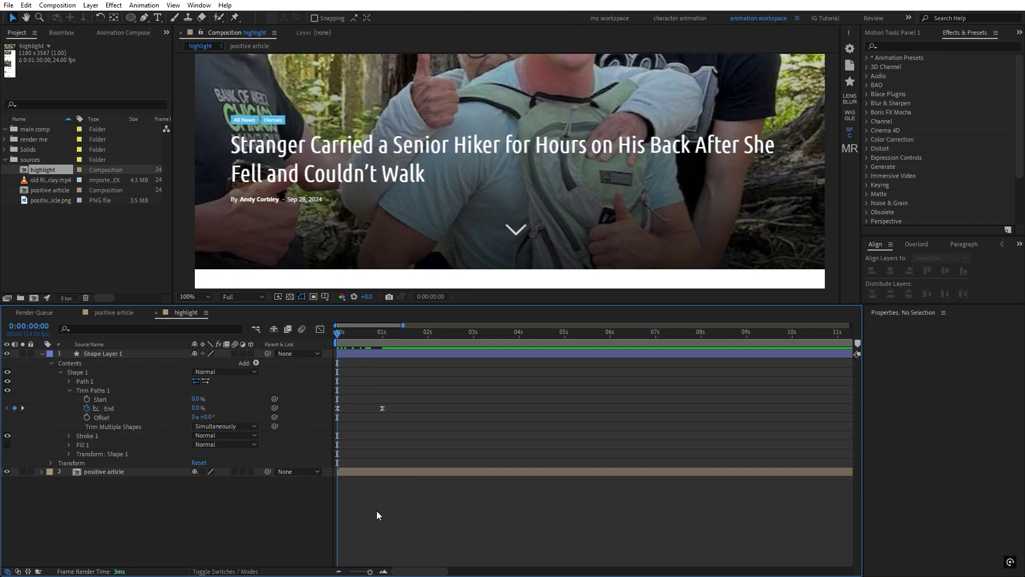
pyautogui.press('space')
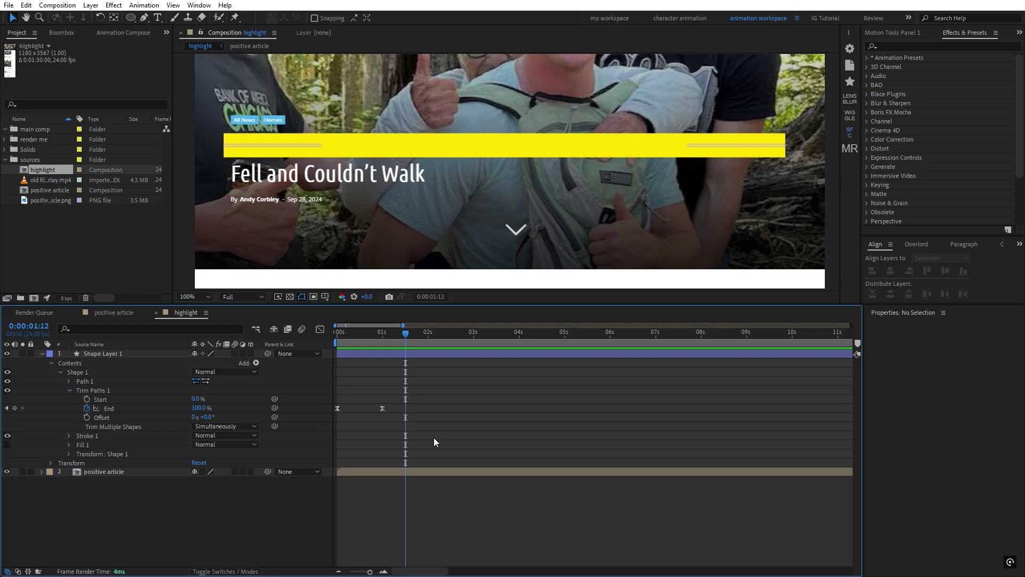
# Step: Apply the Roughen Edges effect to the yellow line and set its Border to 5.40
pyautogui.click(424, 146)
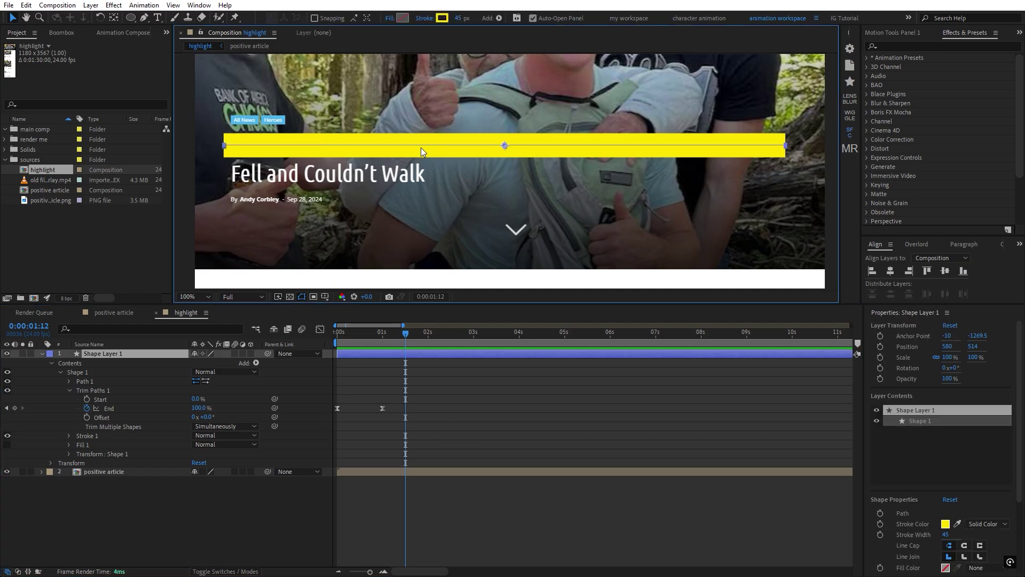
pyautogui.click(904, 45)
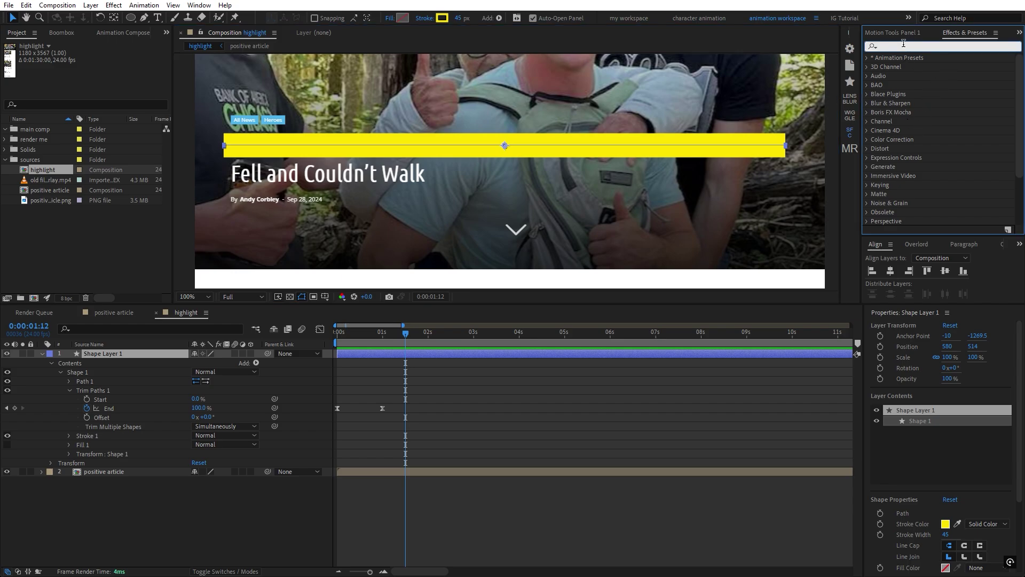
pyautogui.write('rough')
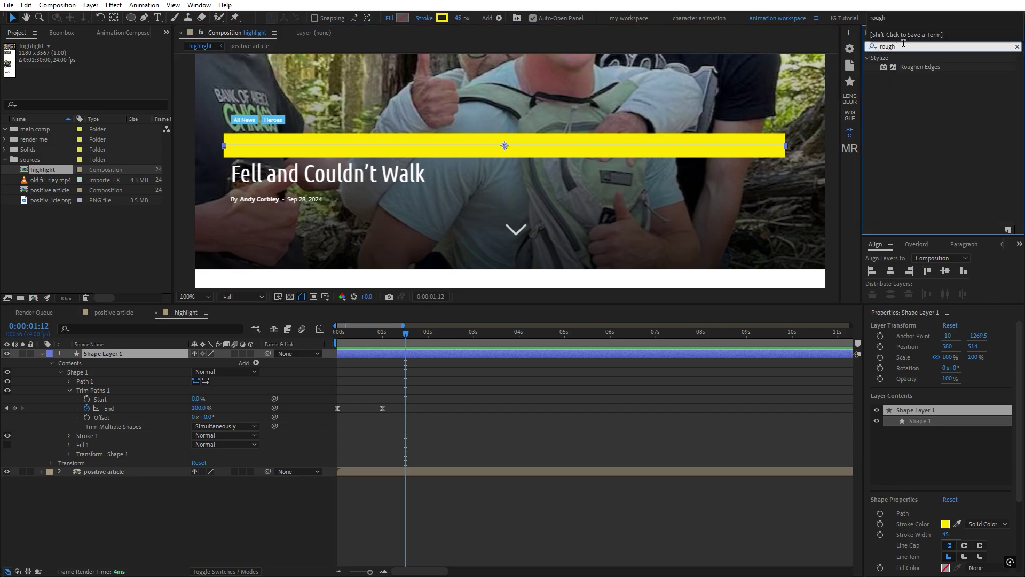
pyautogui.moveTo(920, 68); pyautogui.dragTo(505, 151)
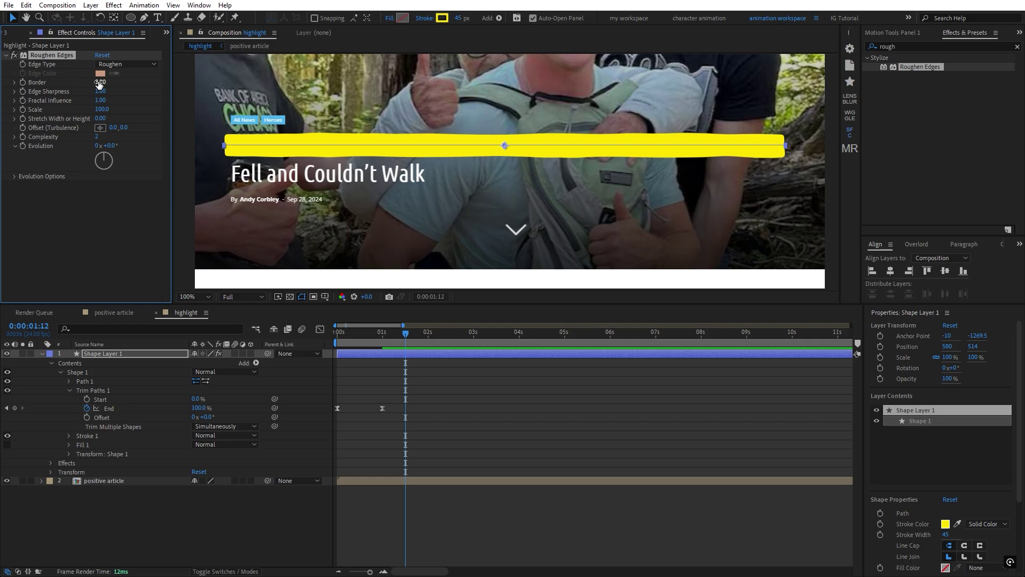
pyautogui.moveTo(101, 82); pyautogui.dragTo(56, 84)
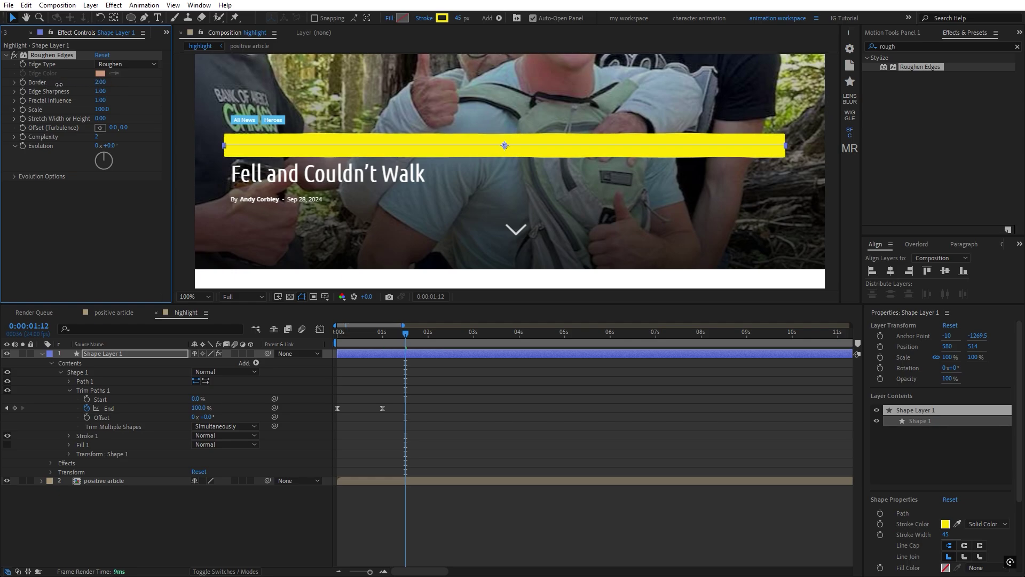
# Step: Preview the drawing animation with the roughened edges
pyautogui.click(458, 451)
pyautogui.press('space')
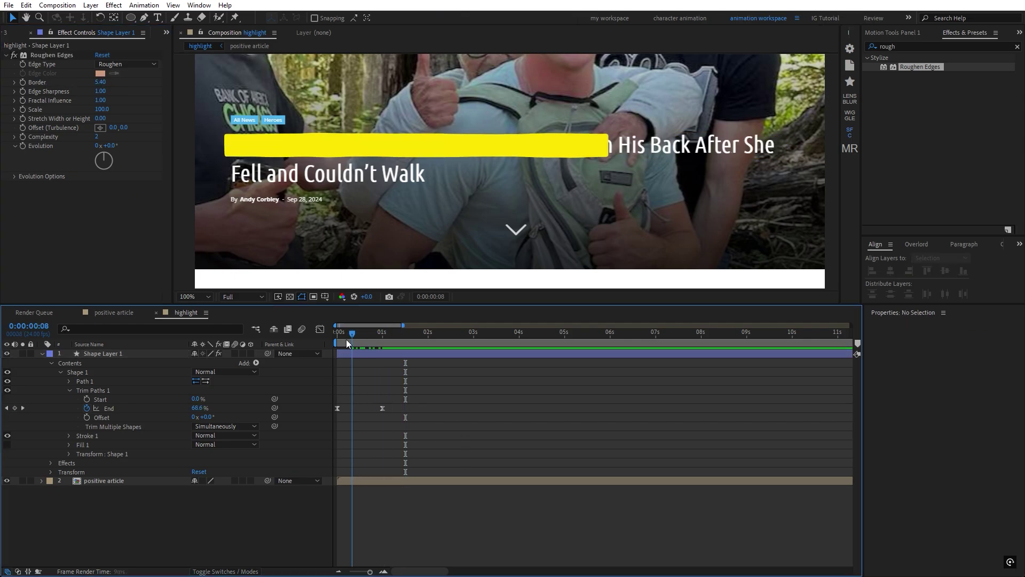
pyautogui.press('space')
# Step: Add a layer marker to the yellow line's layer at one second, where its animation ends
pyautogui.rightClick(386, 354)
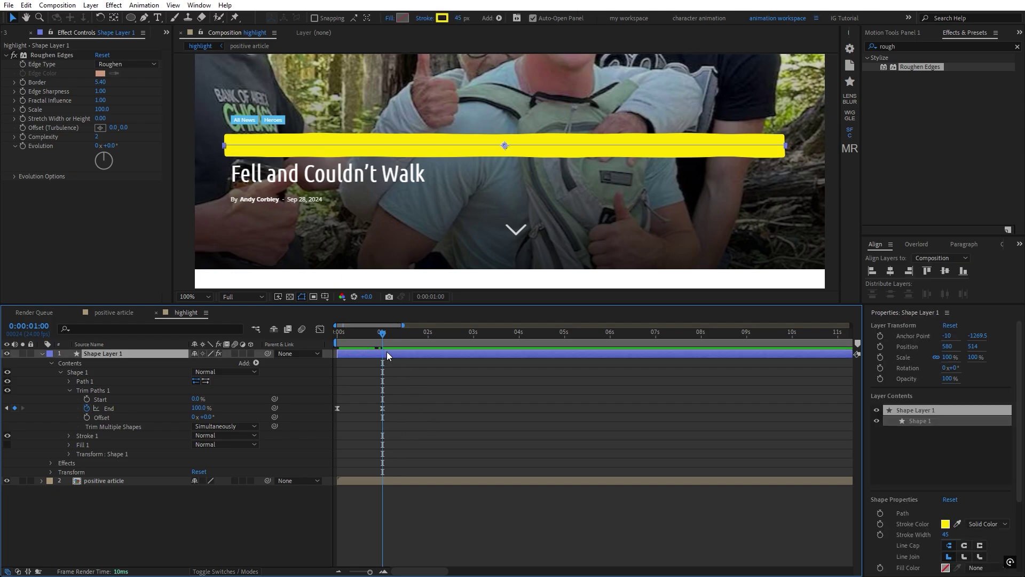
pyautogui.moveTo(510, 151)
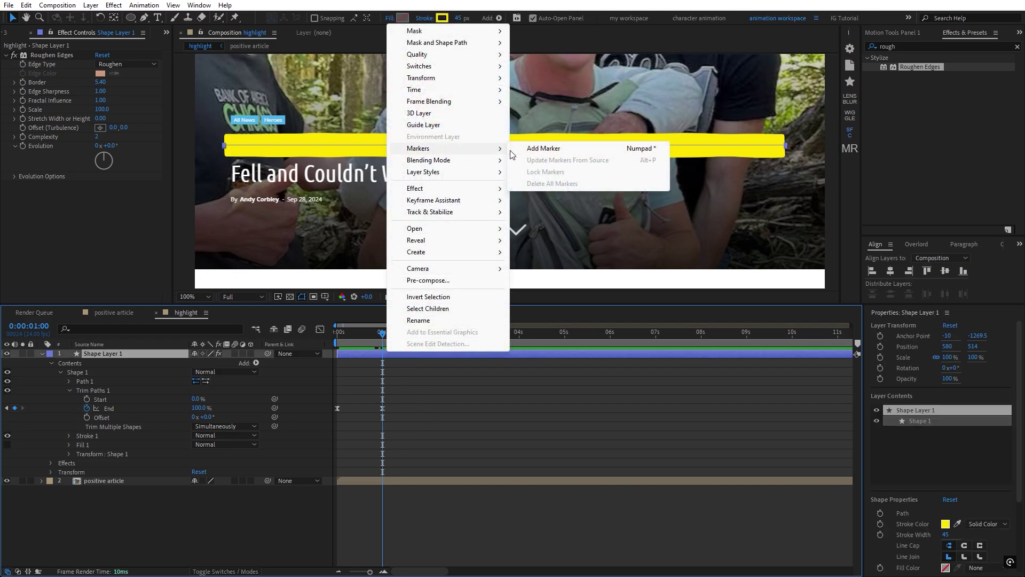
pyautogui.click(569, 150)
pyautogui.click(370, 363)
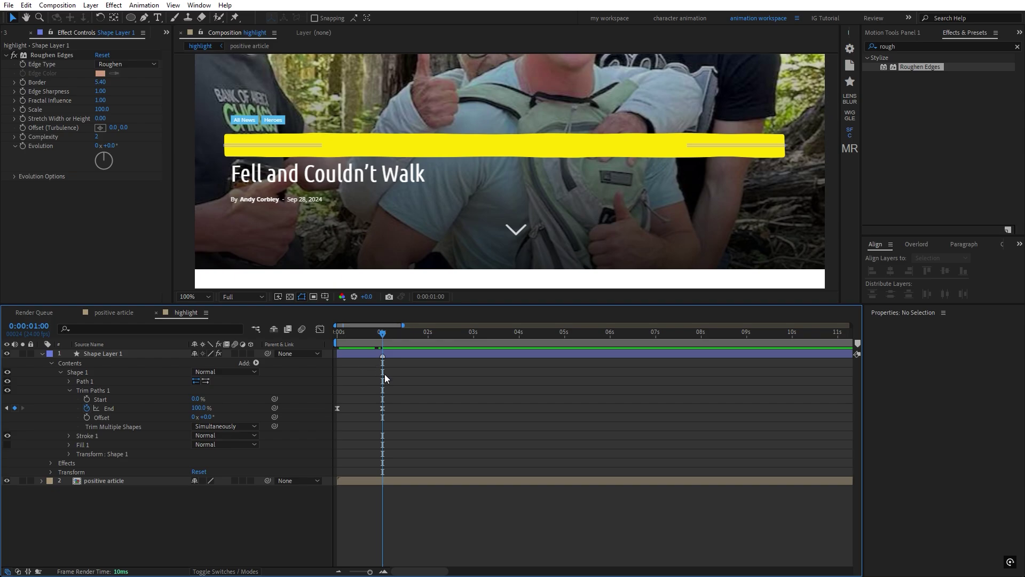
# Step: Collapse the layer properties and change the yellow line's blending mode so the headline reads through it
pyautogui.hotkey('ctrl', 'a')
pyautogui.hotkey('ctrl', '`')
pyautogui.click(141, 354)
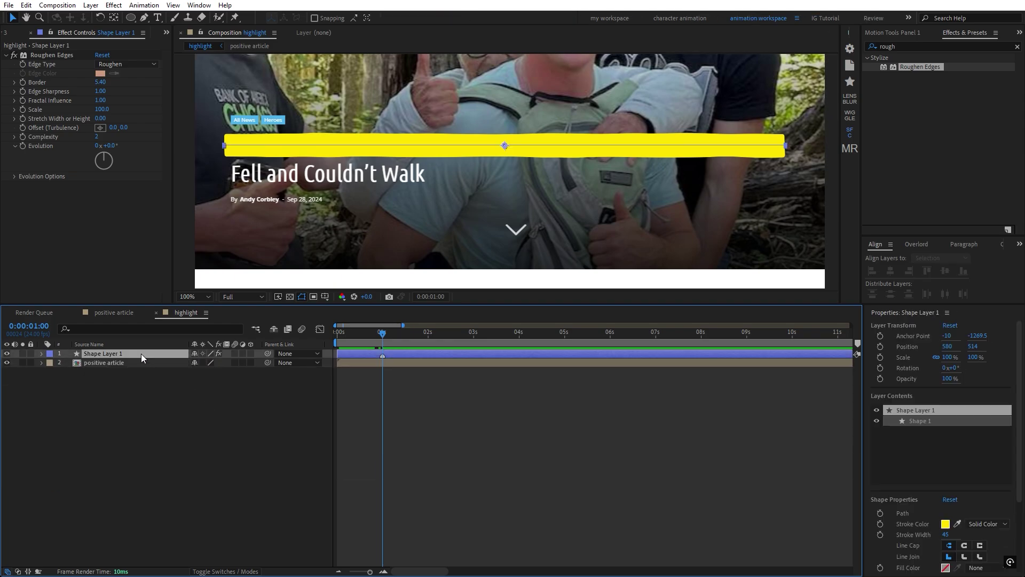
pyautogui.rightClick(141, 353)
pyautogui.moveTo(224, 162)
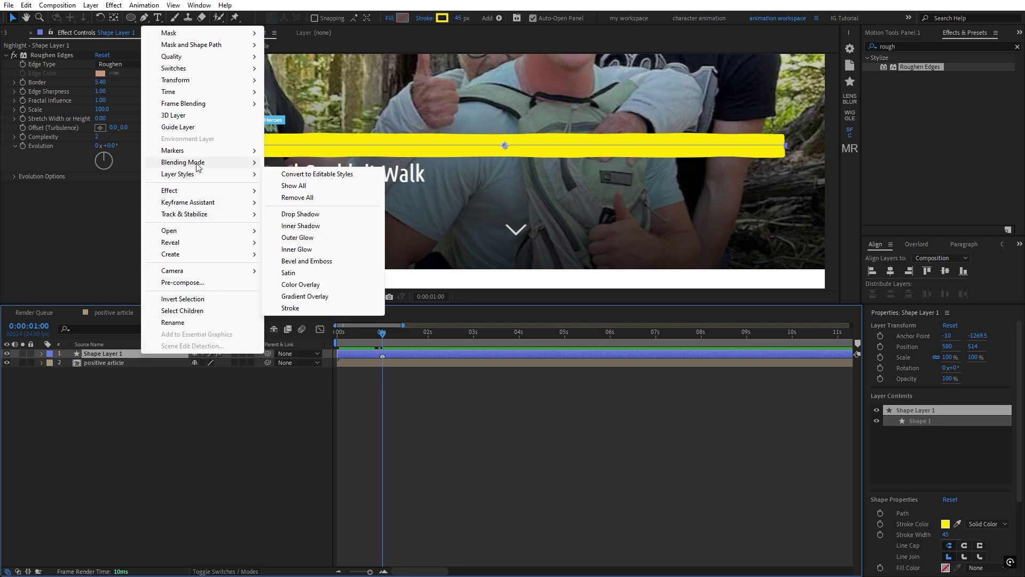
pyautogui.click(305, 153)
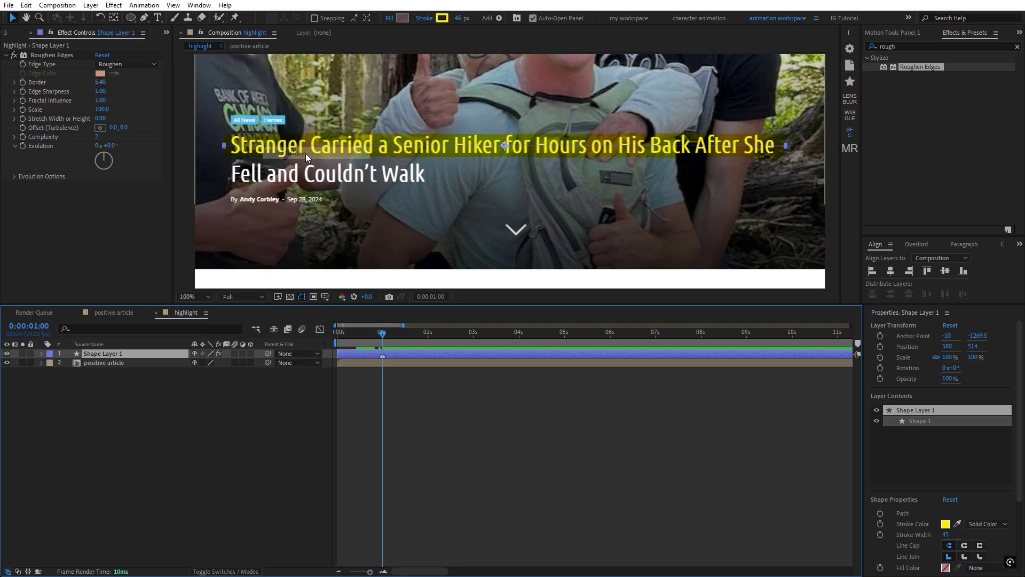
# Step: Preview the blended highlight animation over the headline from the start
pyautogui.click(421, 441)
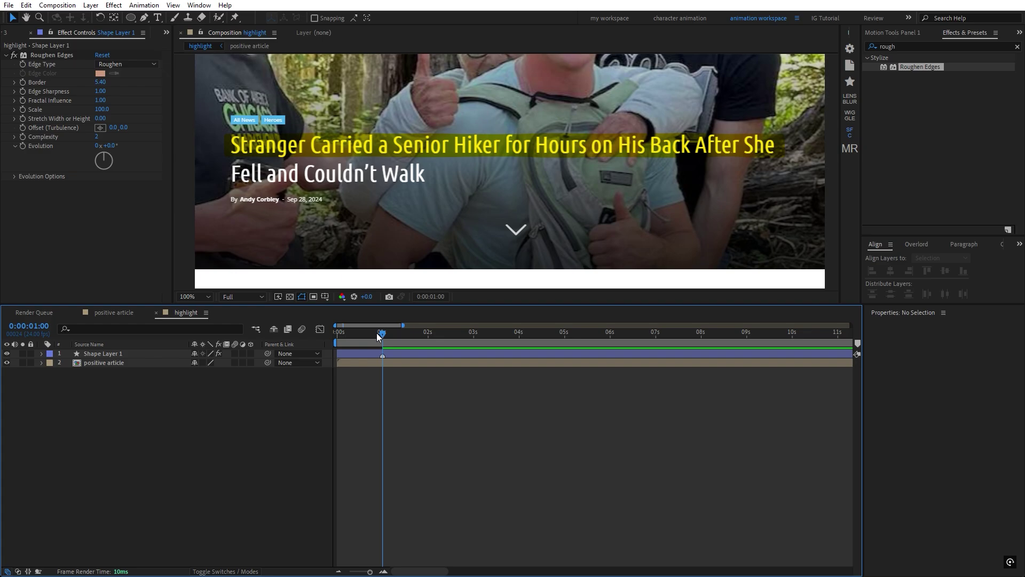
pyautogui.press('space')
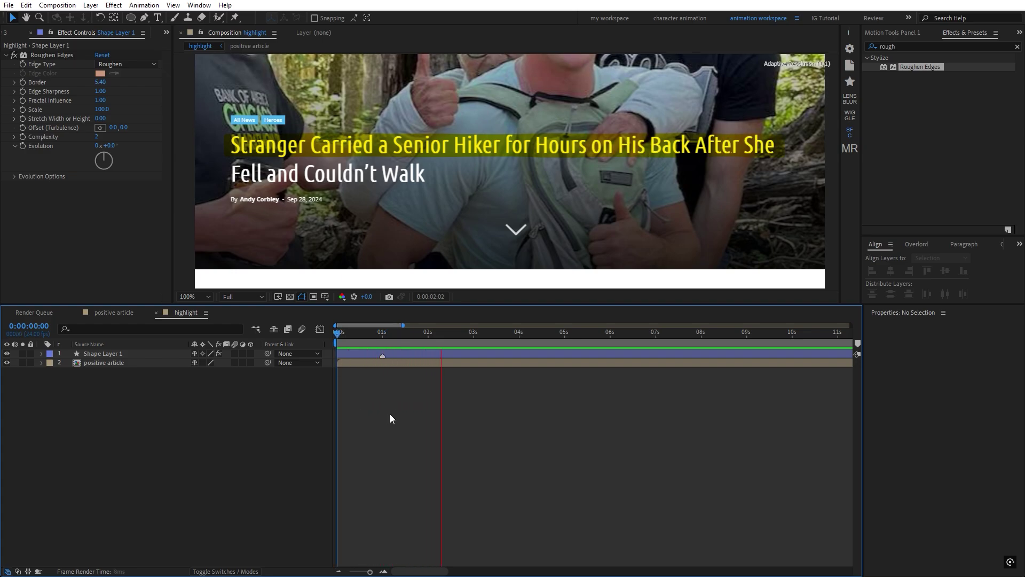
pyautogui.press('space')
# Step: Duplicate the highlight layer and move the copy straight down onto the headline's second line, to a Y position of 565
pyautogui.click(399, 352)
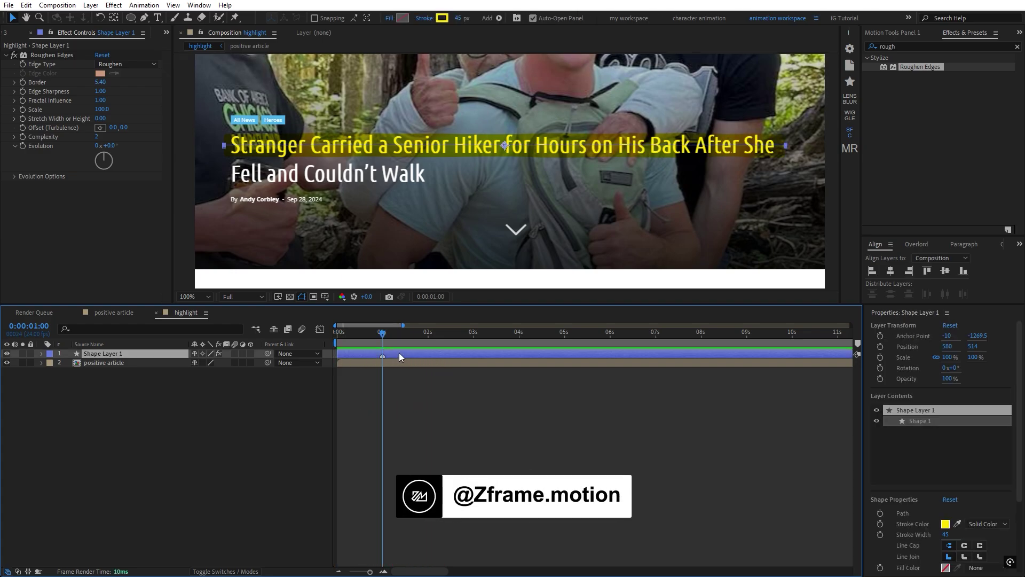
pyautogui.hotkey('ctrl', 'd')
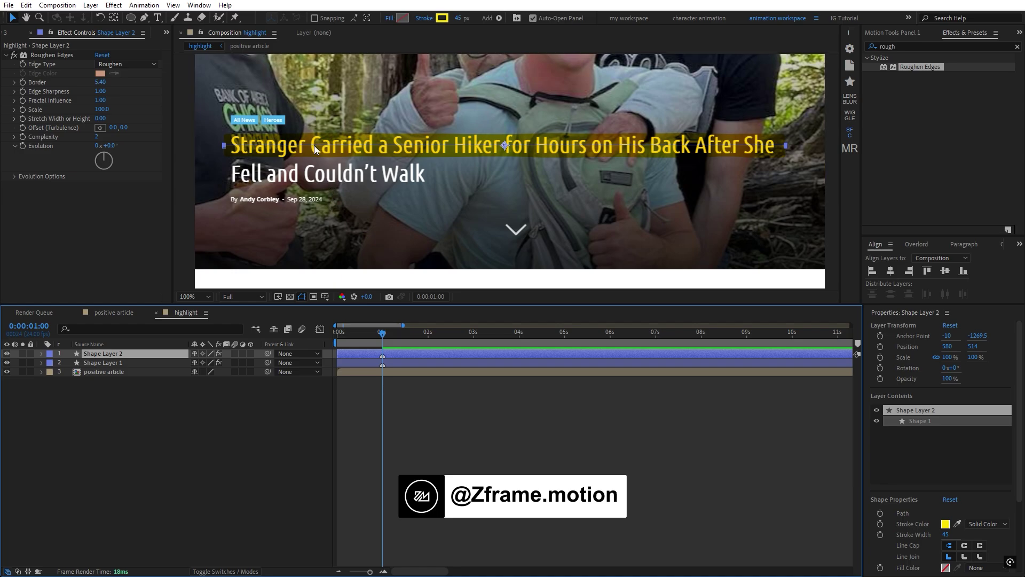
pyautogui.moveTo(314, 146); pyautogui.dragTo(316, 175)
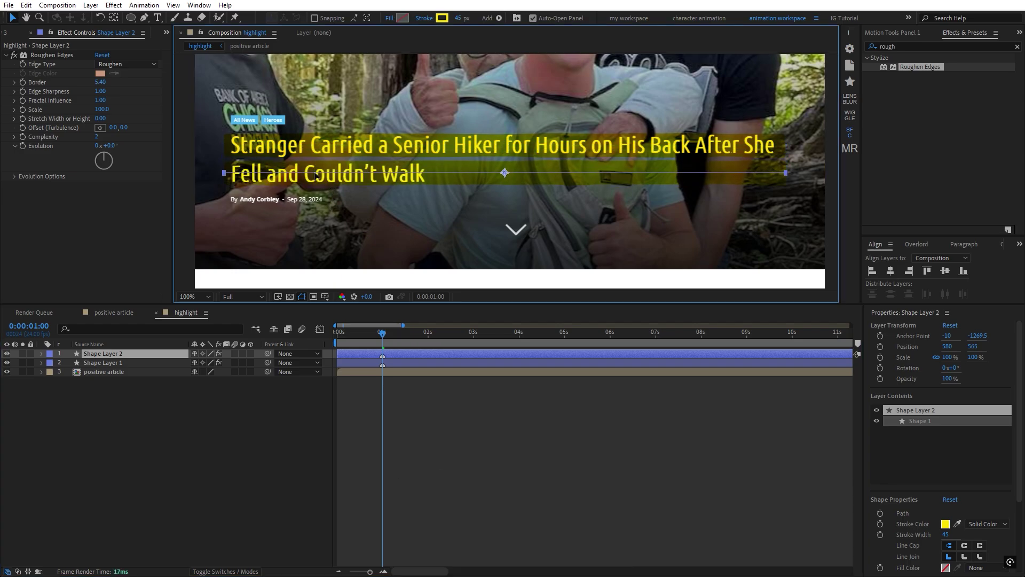
# Step: Shorten the duplicated highlight's path so it ends just after the word "Walk"
pyautogui.click(607, 172)
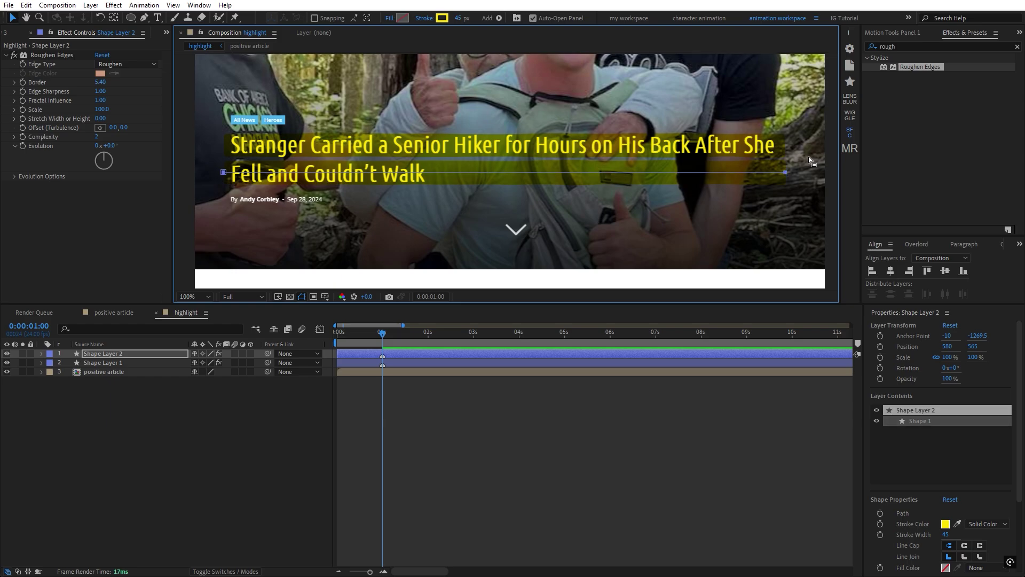
pyautogui.moveTo(786, 174); pyautogui.dragTo(432, 191)
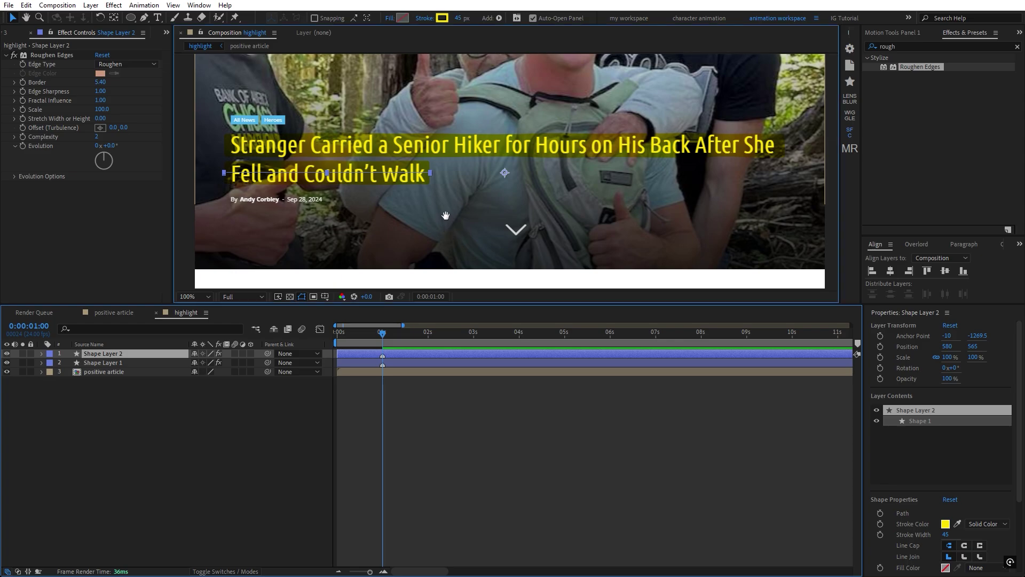
# Step: Duplicate the highlight layer of the headline's second line for use on the article's body text
pyautogui.scroll(-10, 448, 219)
pyautogui.scroll(-12, 432, 119)
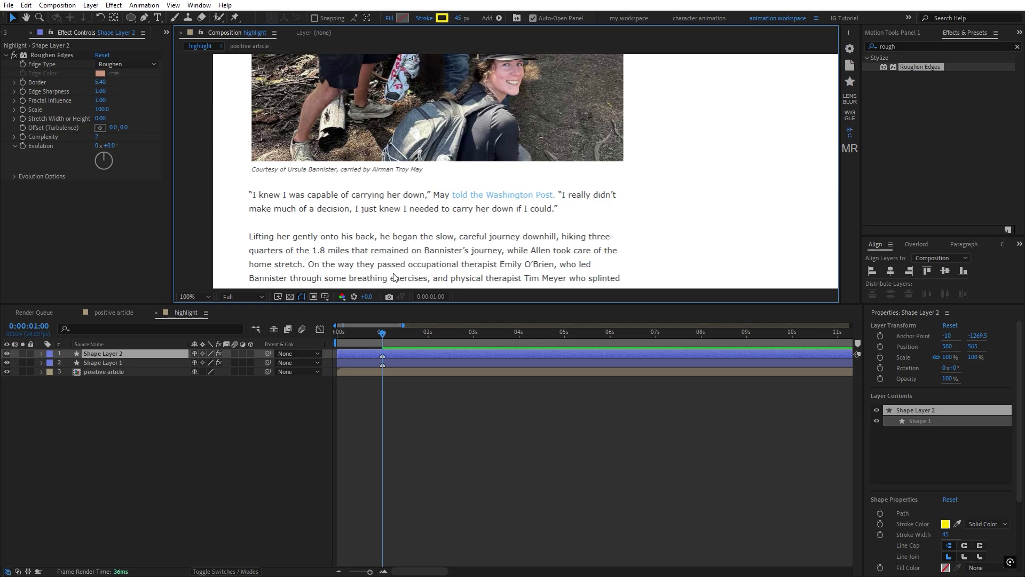
pyautogui.hotkey('ctrl', 'd')
pyautogui.press(',')
pyautogui.press(',')
pyautogui.press(',')
pyautogui.press(',')
pyautogui.scroll(5, 416, 171)
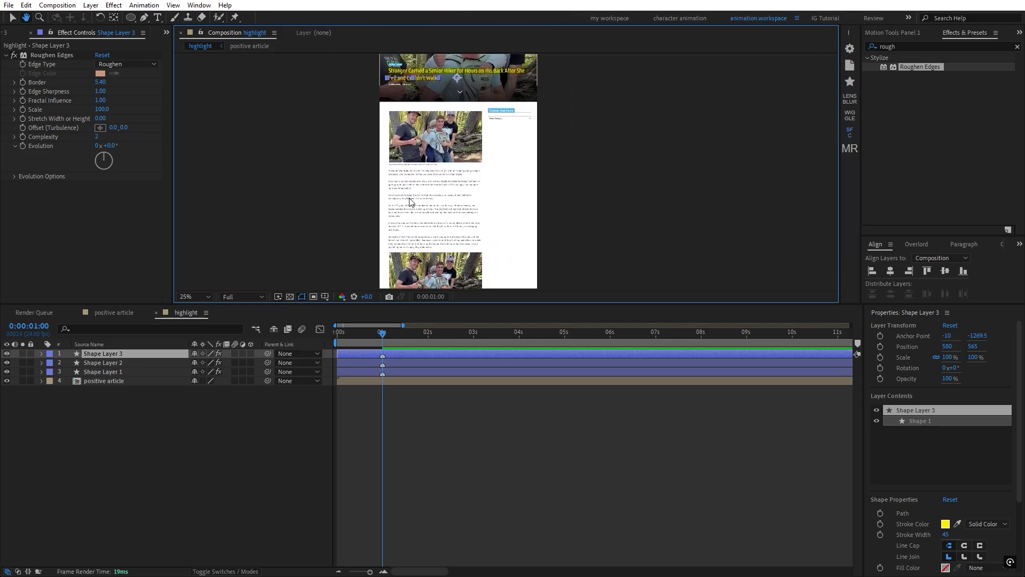
# Step: Undo the accidental move of the article and lock the positive article layer
pyautogui.moveTo(428, 80); pyautogui.dragTo(428, 139)
pyautogui.hotkey('ctrl', 'z')
pyautogui.click(30, 380)
# Step: Move the new highlight copy down onto the caption under the second photo, to position 594, 2522
pyautogui.click(103, 354)
pyautogui.moveTo(422, 78); pyautogui.dragTo(422, 267)
pyautogui.scroll(3, 434, 214)
pyautogui.moveTo(337, 184); pyautogui.dragTo(315, 185)
pyautogui.moveTo(314, 162); pyautogui.dragTo(322, 163)
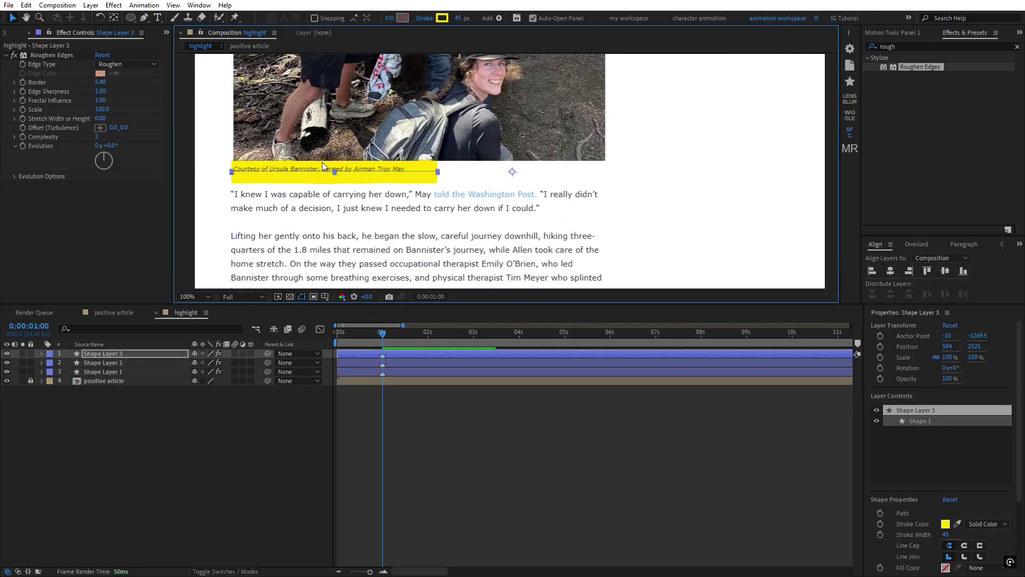
pyautogui.press('.')
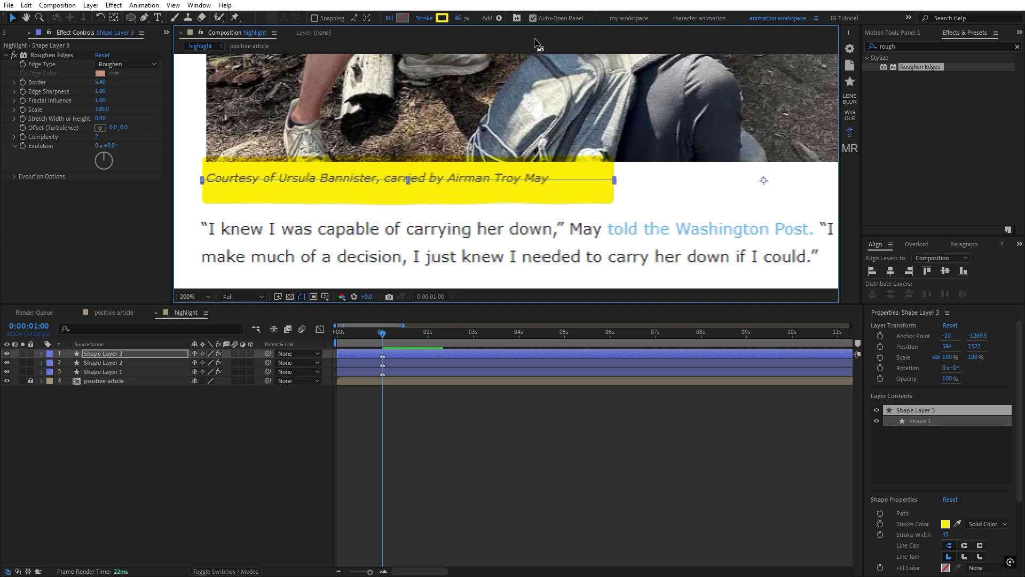
# Step: Set the caption highlight's stroke width to 20 px and shorten its path to end with the caption text
pyautogui.click(459, 17)
pyautogui.write('20')
pyautogui.press('Return')
pyautogui.click(607, 183)
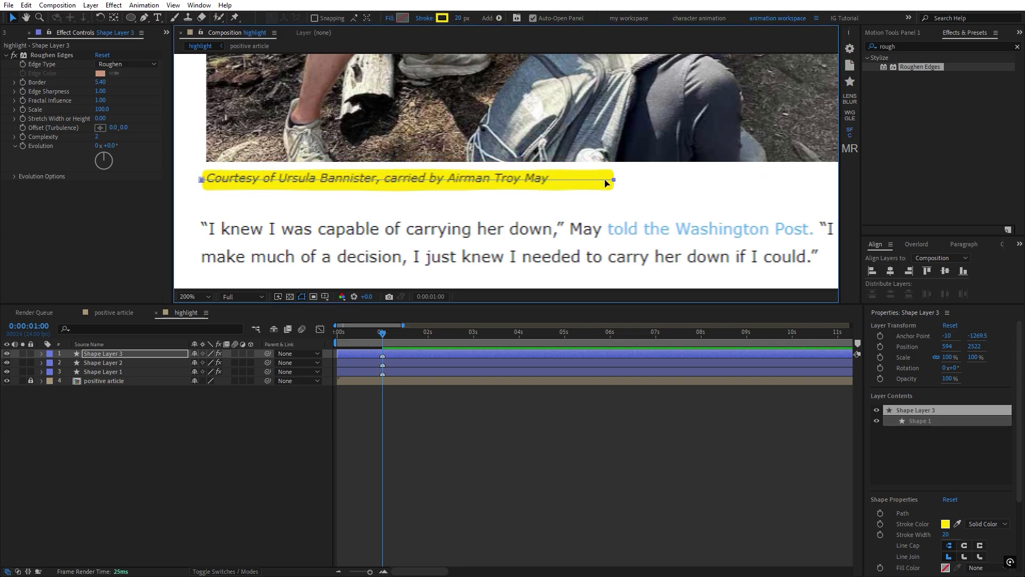
pyautogui.press(',')
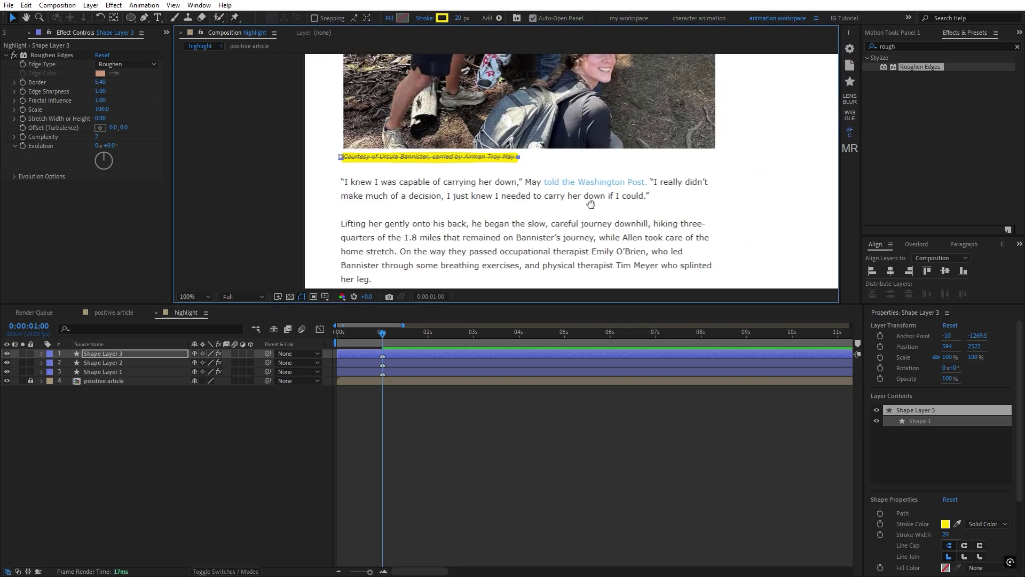
pyautogui.click(492, 402)
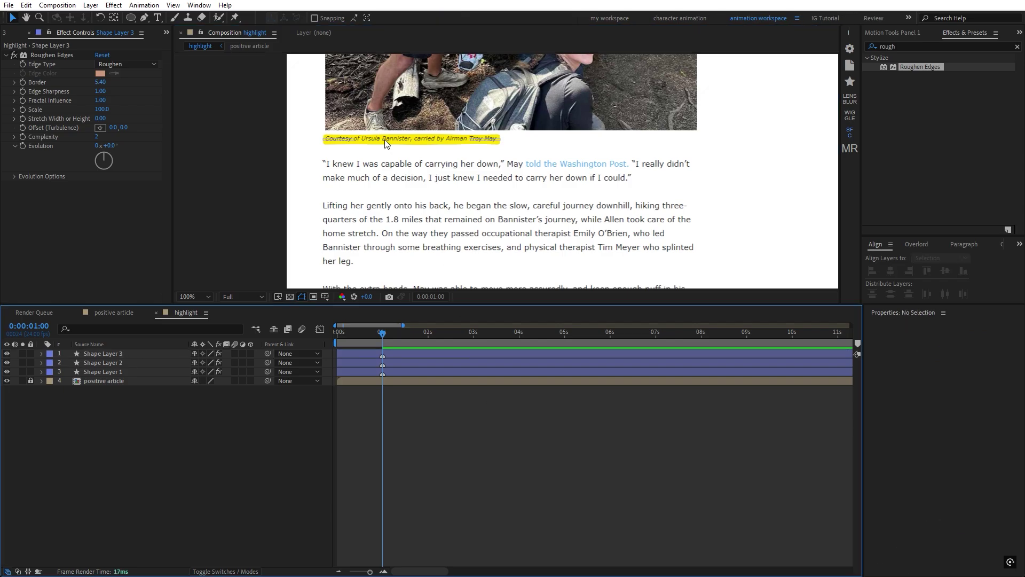
# Step: Duplicate the caption highlight onto the first line of the quote below and set the copy's stroke width to 28 px
pyautogui.click(386, 143)
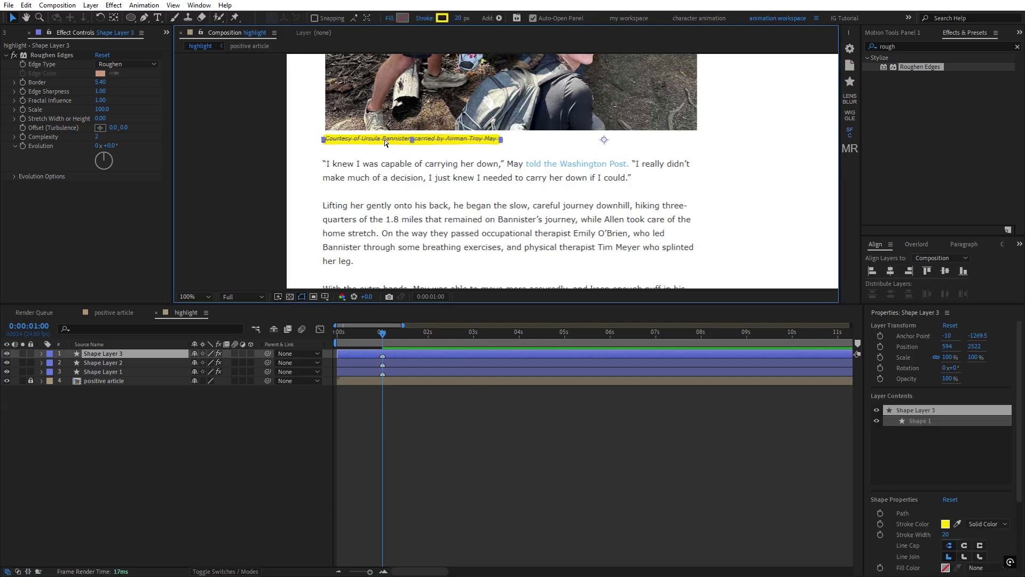
pyautogui.hotkey('ctrl', 'd')
pyautogui.moveTo(386, 143); pyautogui.dragTo(386, 167)
pyautogui.moveTo(458, 19); pyautogui.dragTo(463, 19)
# Step: Extend the quote highlight to the end of its first line and duplicate it onto the second line at Y position 2595
pyautogui.scroll(1, 443, 185)
pyautogui.moveTo(641, 177)
pyautogui.mouseDown()
pyautogui.moveTo(507, 178)
pyautogui.moveTo(674, 174)
pyautogui.moveTo(664, 191)
pyautogui.mouseUp()
pyautogui.scroll(-2, 508, 178)
pyautogui.hotkey('ctrl', 'd')
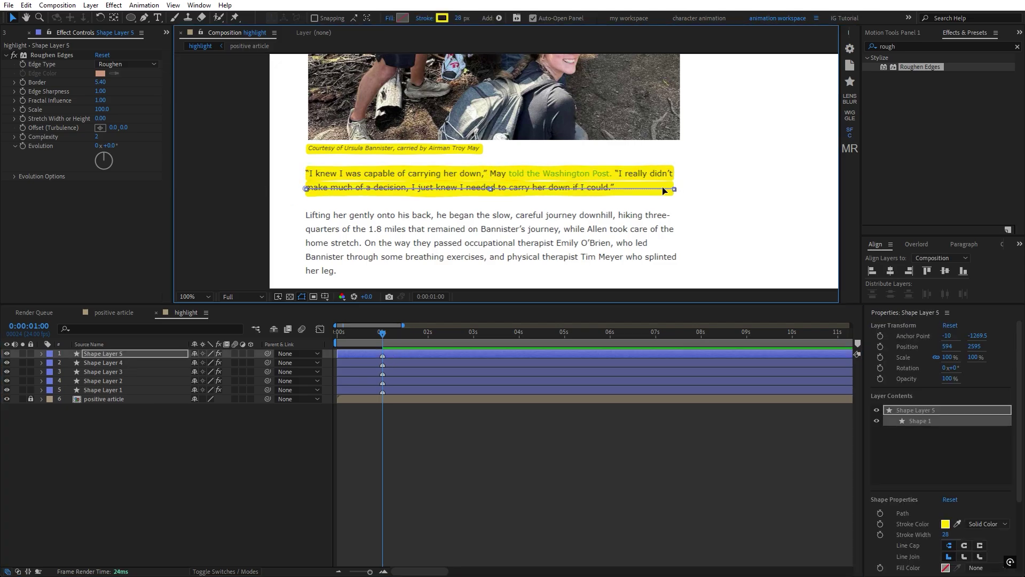
pyautogui.scroll(-3, 664, 191)
# Step: Duplicate the highlight twice more to cover both lines of the "A SIMILAR KIND OF HERO" link
pyautogui.hotkey('ctrl', 'd')
pyautogui.moveTo(614, 85); pyautogui.dragTo(448, 251)
pyautogui.hotkey('ctrl', 'd')
pyautogui.click(470, 263)
pyautogui.scroll(-1, 465, 118)
pyautogui.moveTo(465, 118); pyautogui.dragTo(467, 226)
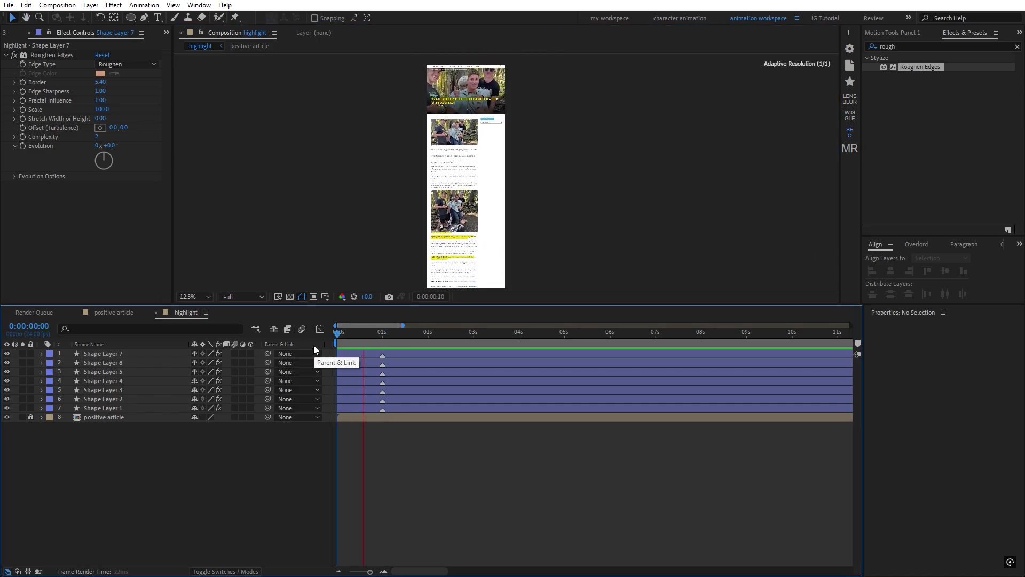
# Step: Shift all seven highlight layers so that they start at 0:00:01:00
pyautogui.scroll(2, 364, 379)
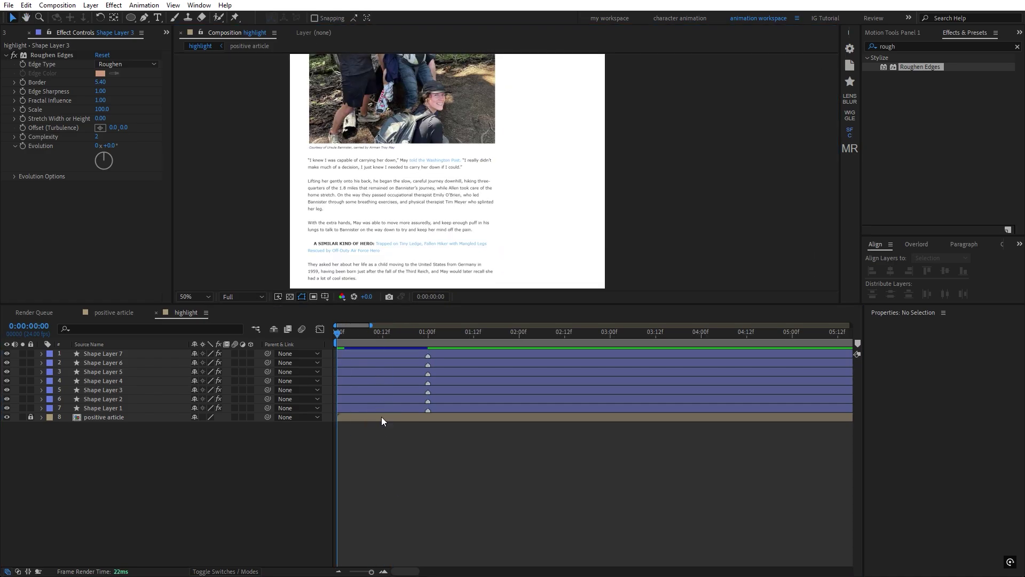
pyautogui.click(390, 408)
pyautogui.keyDown('shift'); pyautogui.click(377, 352); pyautogui.keyUp('shift')
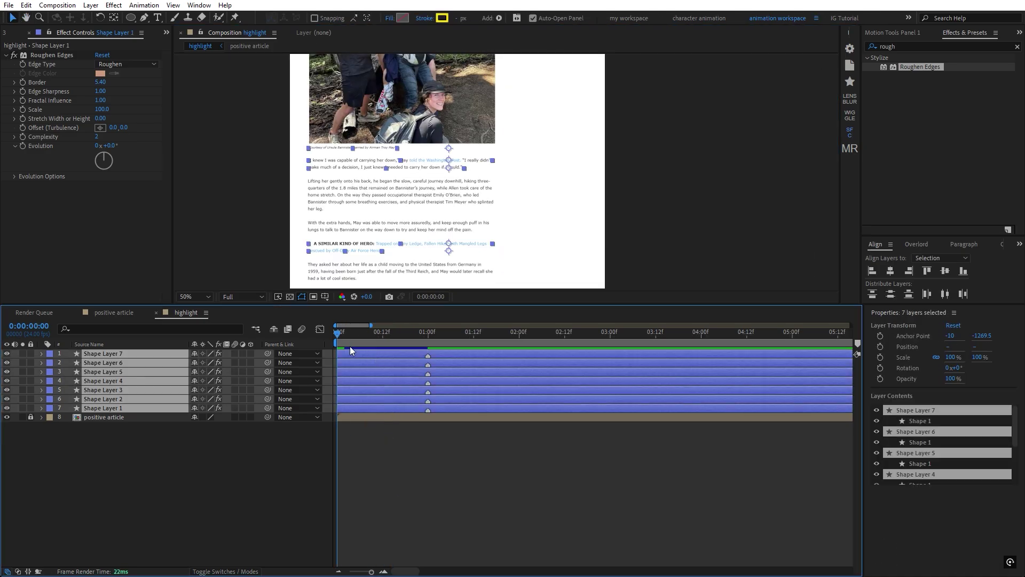
pyautogui.press('k')
pyautogui.press('[')
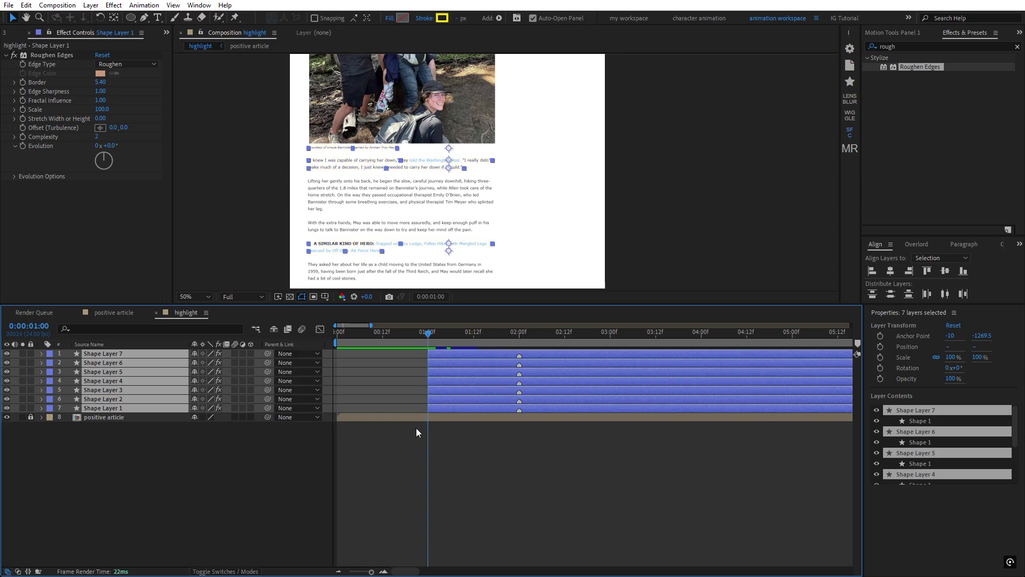
# Step: Offset Shape Layer 2, the headline's second-line highlight, to start at 0:00:01:08
pyautogui.click(416, 428)
pyautogui.moveTo(393, 350); pyautogui.dragTo(519, 399)
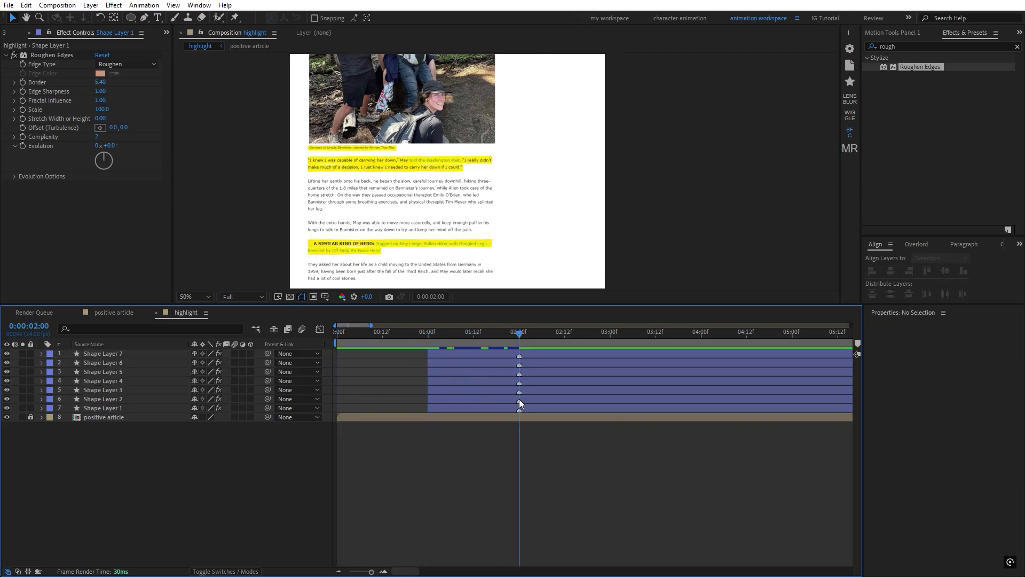
pyautogui.click(498, 399)
pyautogui.click(492, 407)
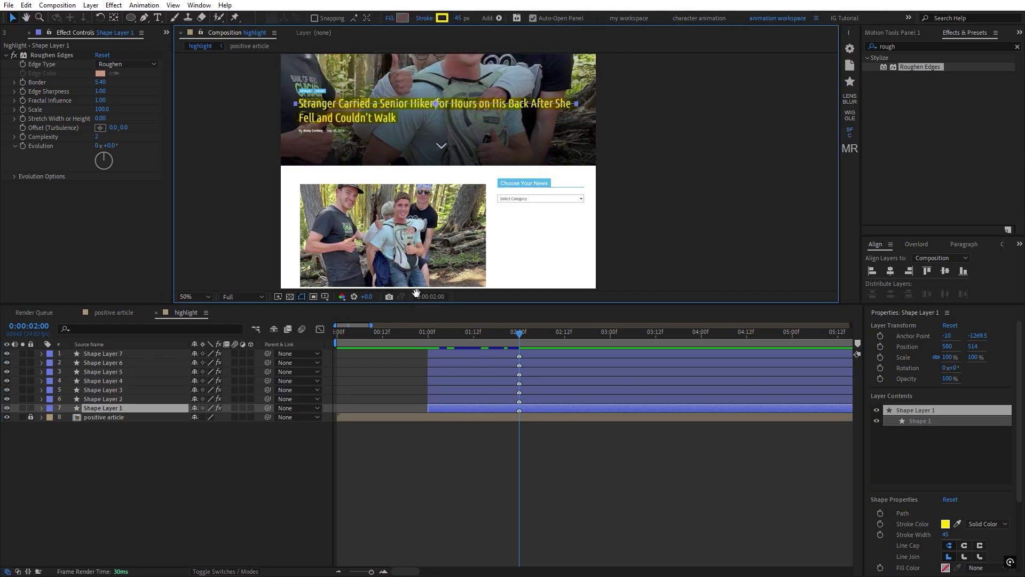
pyautogui.moveTo(480, 399); pyautogui.dragTo(482, 401)
pyautogui.moveTo(459, 337); pyautogui.dragTo(463, 339)
pyautogui.press('-')
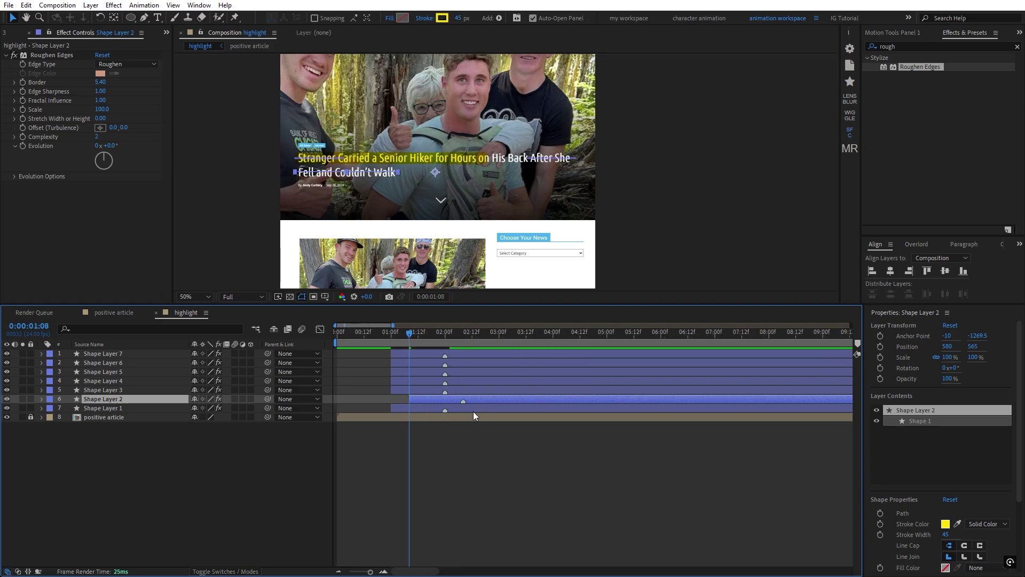
# Step: Delay the five body-text highlight layers to about 5 seconds, and start Shape Layers 3 to 5 at 0:00:03:00
pyautogui.moveTo(473, 396); pyautogui.dragTo(665, 374)
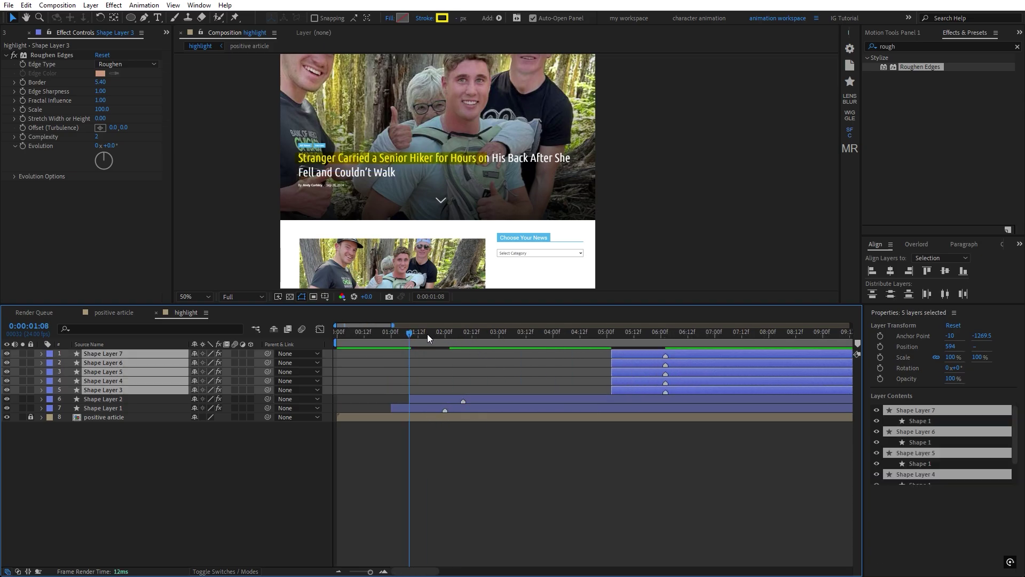
pyautogui.moveTo(427, 334); pyautogui.dragTo(500, 374)
pyautogui.click(511, 396)
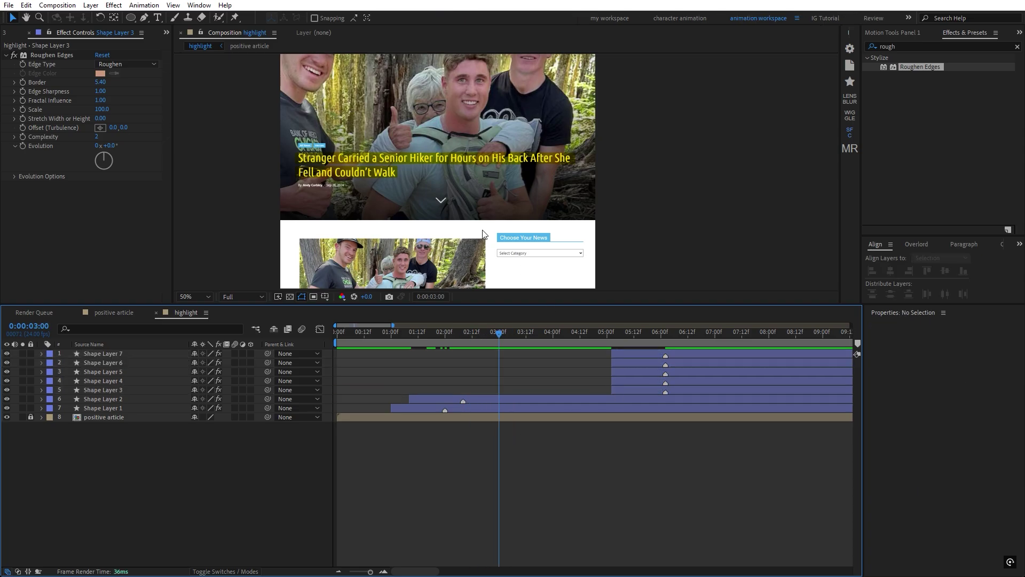
pyautogui.moveTo(599, 392); pyautogui.dragTo(521, 345)
pyautogui.click(573, 485)
# Step: Stagger the quote highlights by starting Shape Layer 4 at 0:00:03:09 and Shape Layer 5 at about 0:00:03:21
pyautogui.click(518, 343)
pyautogui.click(521, 372)
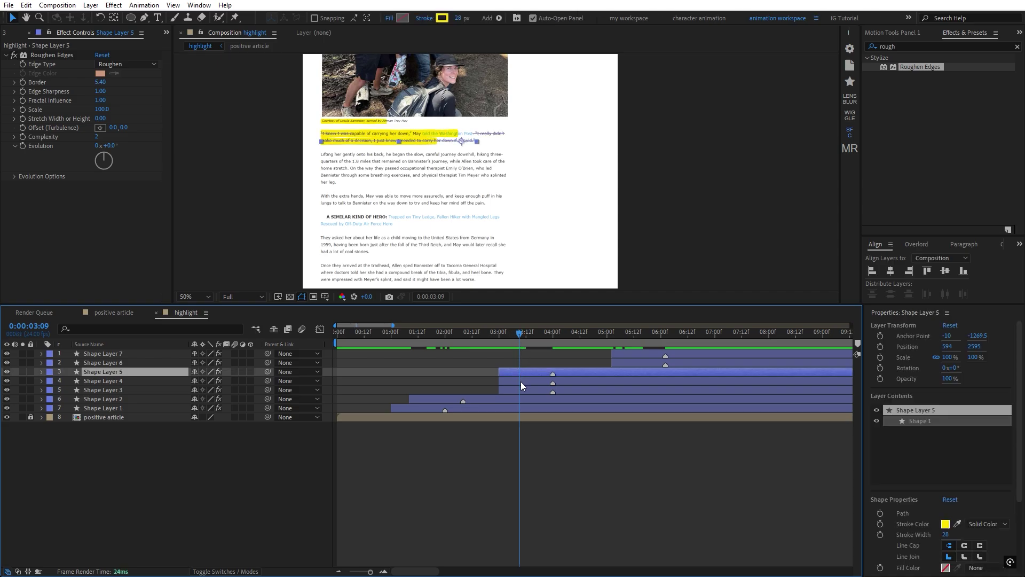
pyautogui.moveTo(520, 381); pyautogui.dragTo(584, 372)
pyautogui.click(498, 337)
pyautogui.hscroll(3, 527, 441)
# Step: Move Shape Layers 6 and 7 to start at 0:00:06:00, with Shape Layer 7 offset by about 6 frames
pyautogui.click(480, 339)
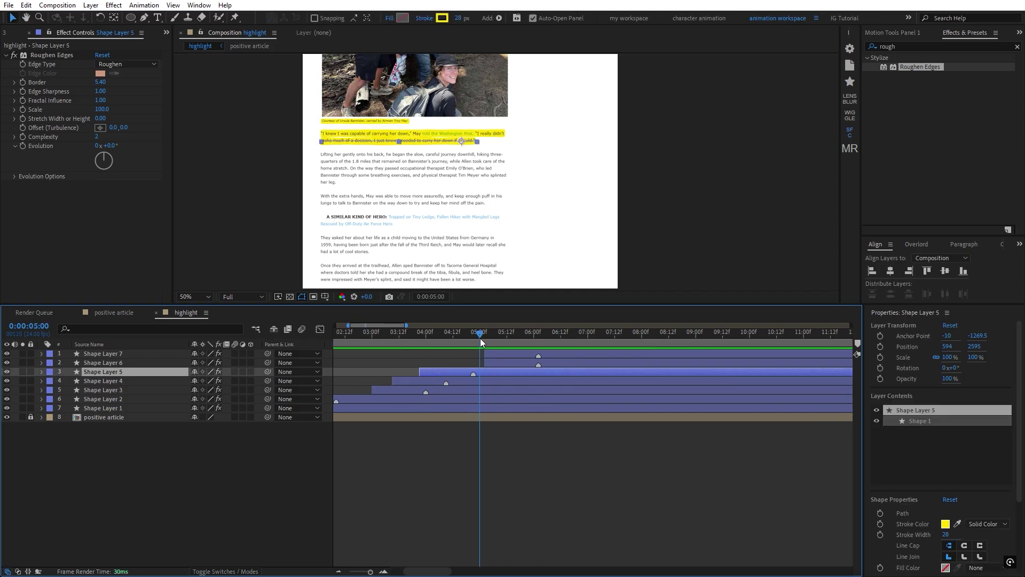
pyautogui.click(506, 355)
pyautogui.keyDown('ctrl'); pyautogui.click(503, 364); pyautogui.keyUp('ctrl')
pyautogui.moveTo(501, 352); pyautogui.dragTo(564, 354)
pyautogui.click(543, 438)
pyautogui.click(548, 336)
pyautogui.click(551, 353)
pyautogui.click(570, 468)
# Step: Preview the staggered highlight animation over the article's body text
pyautogui.press('space')
pyautogui.press('space')
pyautogui.hscroll(-3, 481, 456)
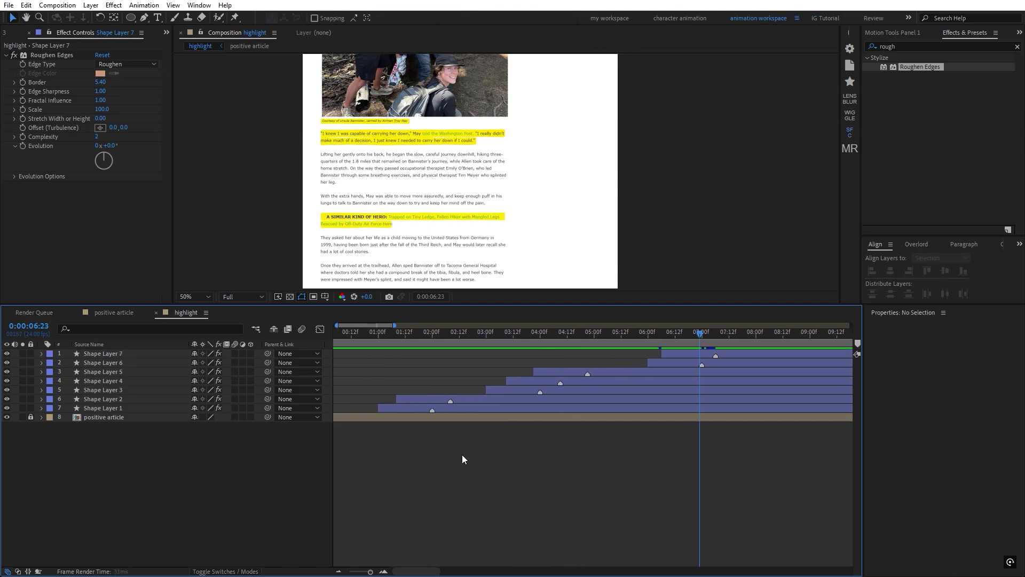
# Step: Mark the pauses between highlights with composition duration markers spanning 0 to 1 s, 2:08 to 3:00 and 4:21 to 6:00
pyautogui.scroll(-3, 422, 456)
pyautogui.moveTo(442, 337); pyautogui.dragTo(355, 371)
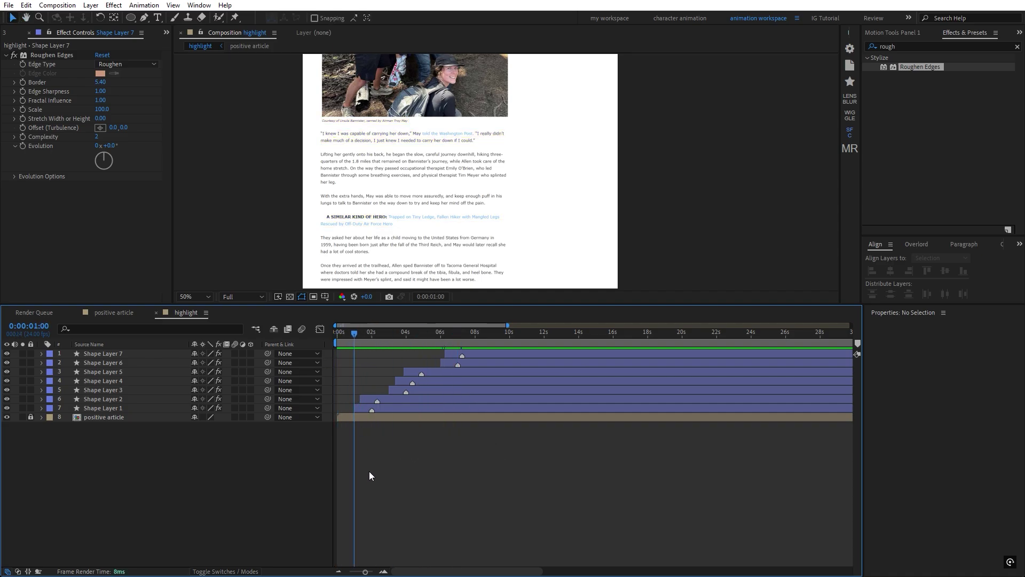
pyautogui.scroll(2, 369, 471)
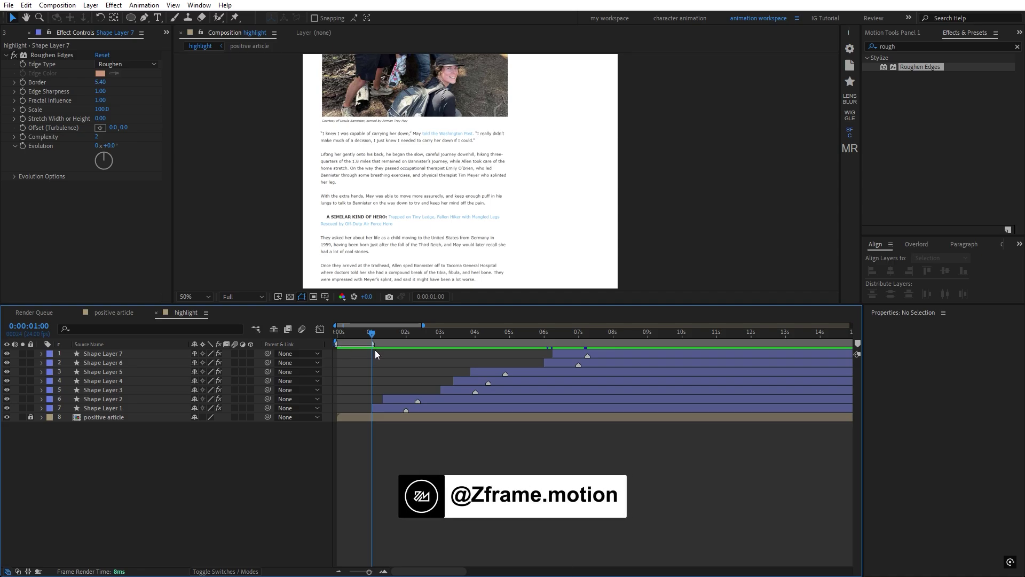
pyautogui.moveTo(390, 331); pyautogui.dragTo(418, 355)
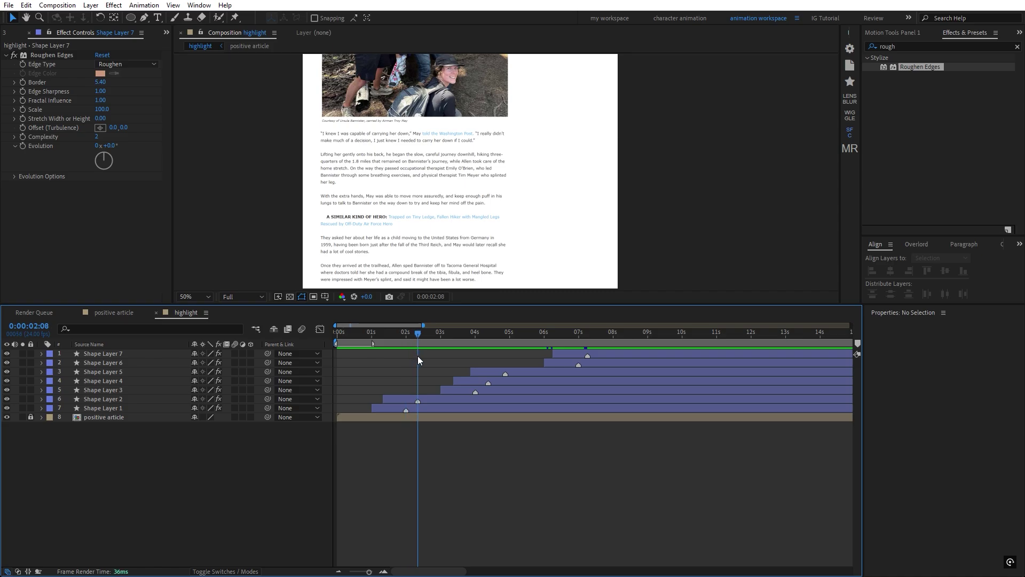
pyautogui.scroll(2, 435, 466)
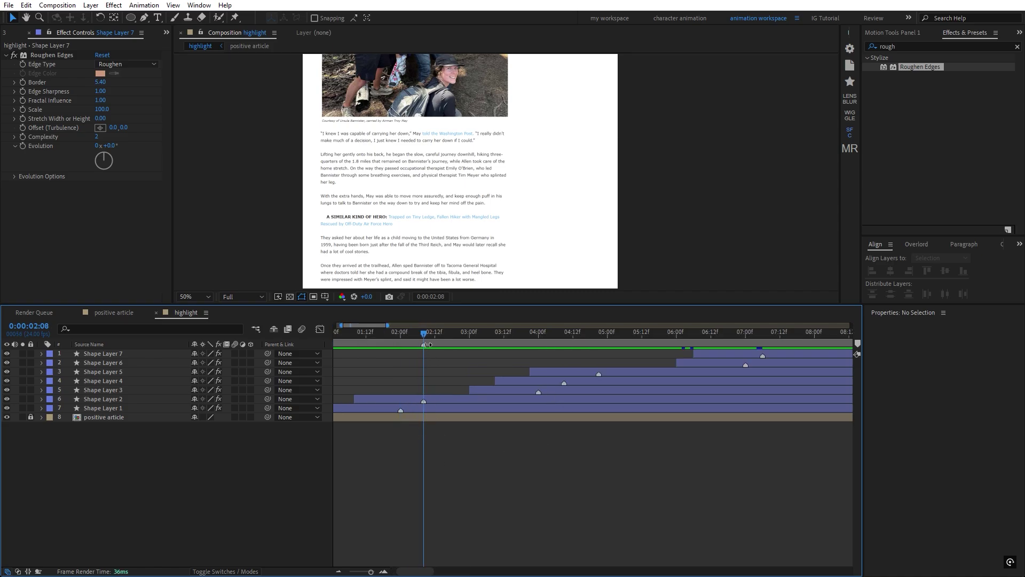
pyautogui.moveTo(426, 345)
pyautogui.mouseDown()
pyautogui.moveTo(461, 350)
pyautogui.moveTo(462, 337)
pyautogui.moveTo(598, 363)
pyautogui.moveTo(681, 346)
pyautogui.mouseUp()
pyautogui.scroll(-2, 485, 456)
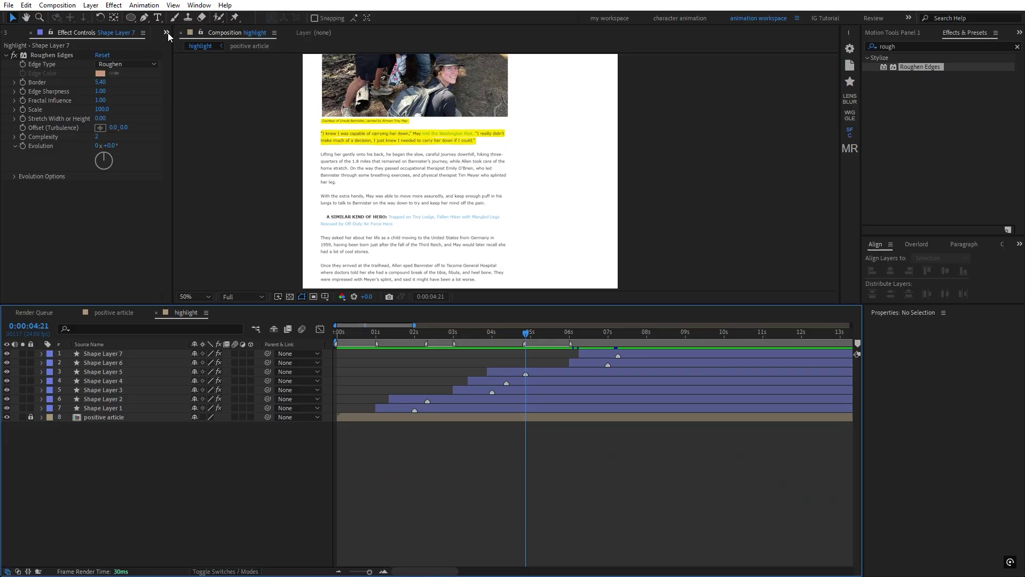
# Step: Create a composition named "main comp" in the main comp folder, 1920 x 1080 px and 30 seconds long
pyautogui.click(166, 33)
pyautogui.click(214, 52)
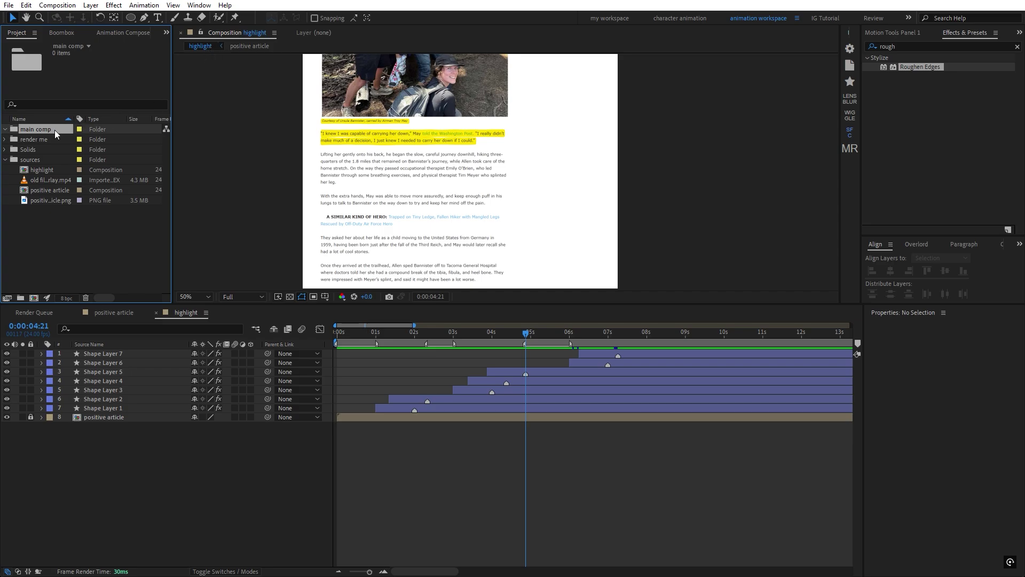
pyautogui.hotkey('ctrl', 'n')
pyautogui.write('main comp')
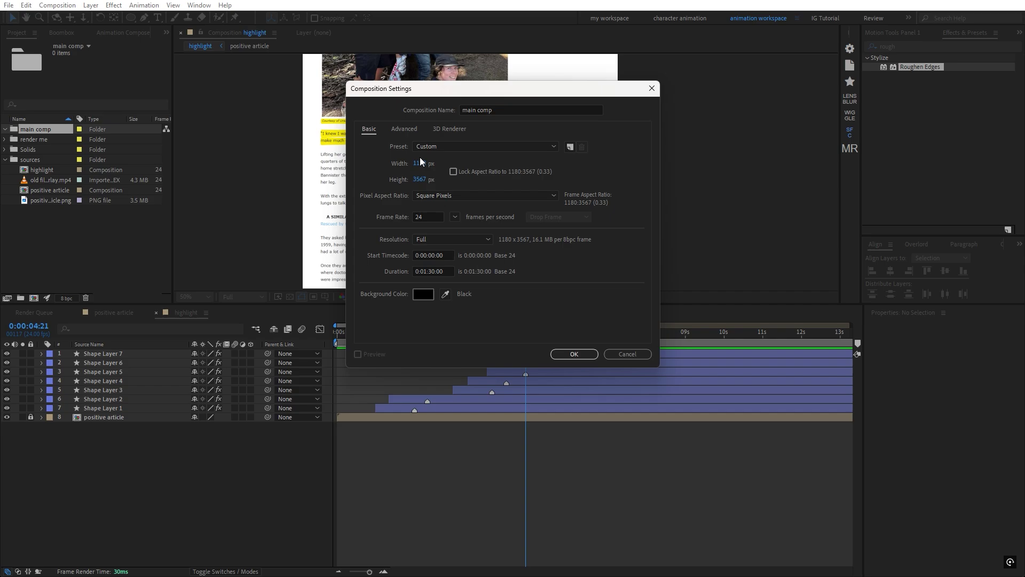
pyautogui.click(420, 163)
pyautogui.write('1920')
pyautogui.press('Tab')
pyautogui.write('10')
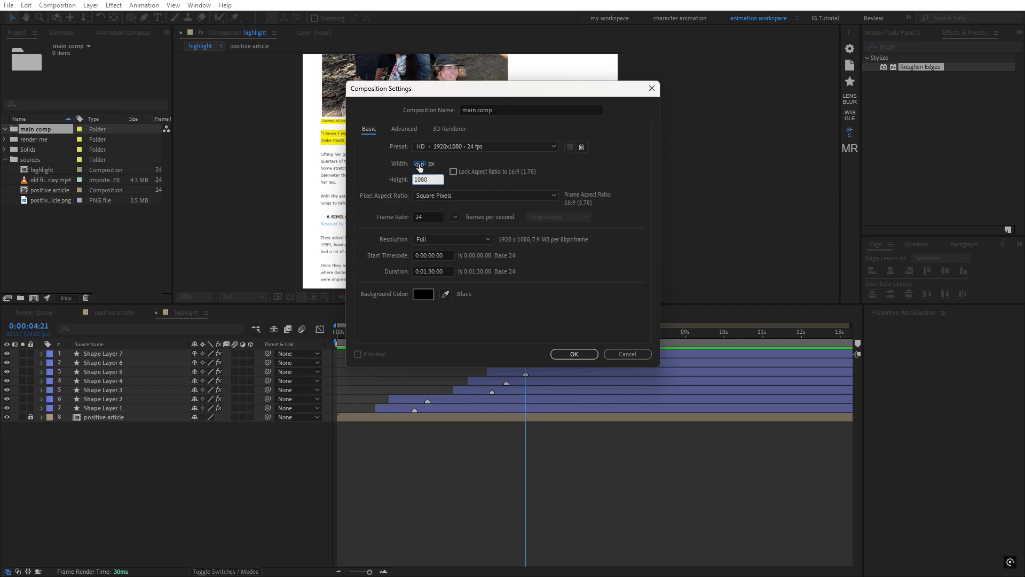
pyautogui.click(424, 272)
pyautogui.press('BackSpace')
pyautogui.write('0')
pyautogui.press('Return')
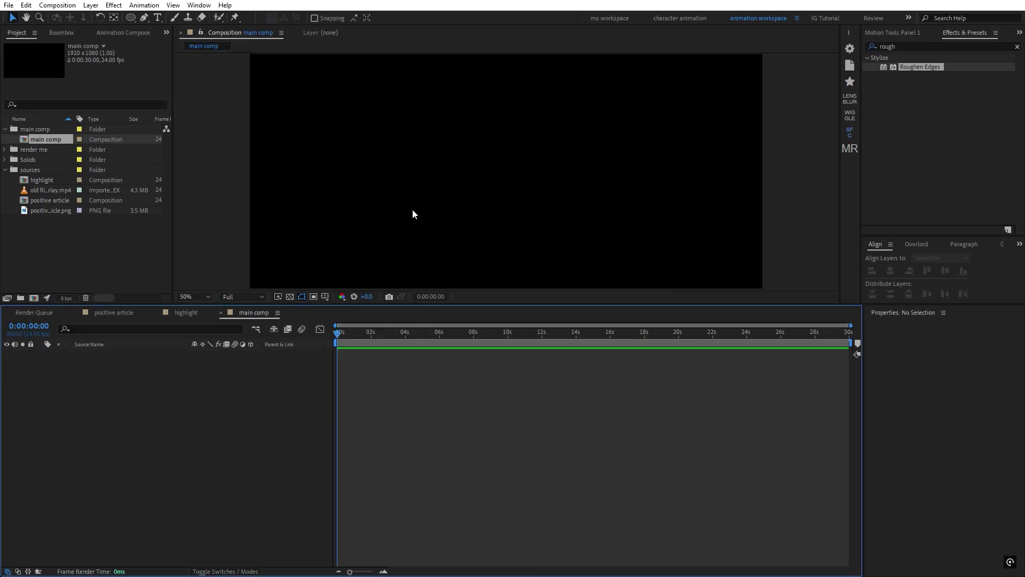
# Step: Add the highlight composition to main comp as a layer and make it a 3D layer
pyautogui.click(191, 301)
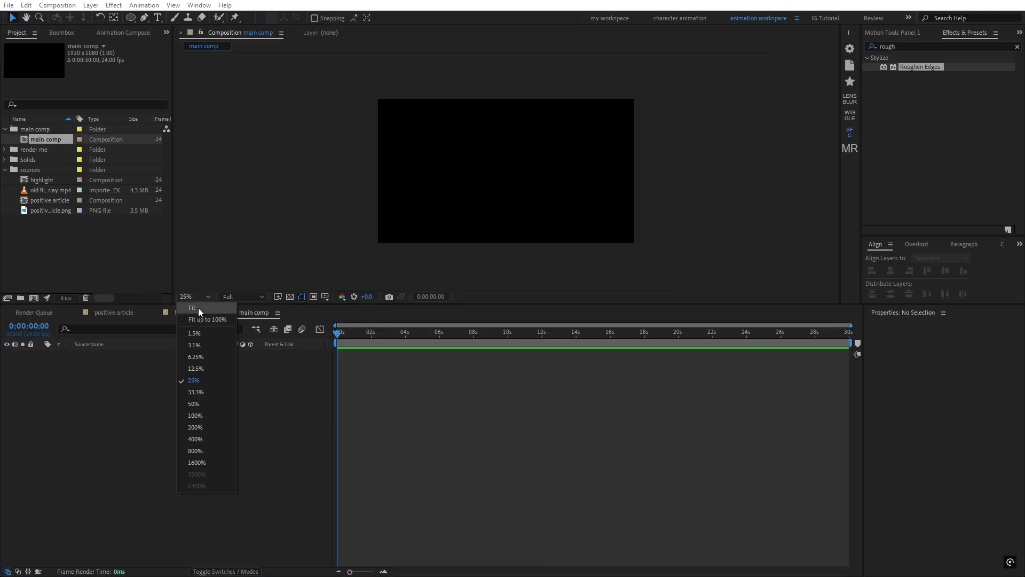
pyautogui.click(198, 308)
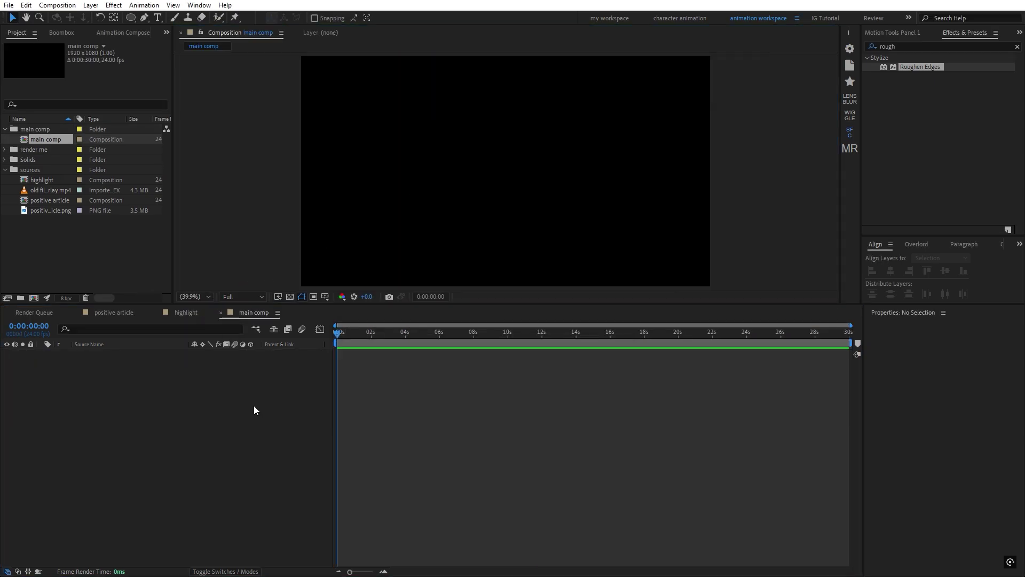
pyautogui.moveTo(44, 181); pyautogui.dragTo(129, 325)
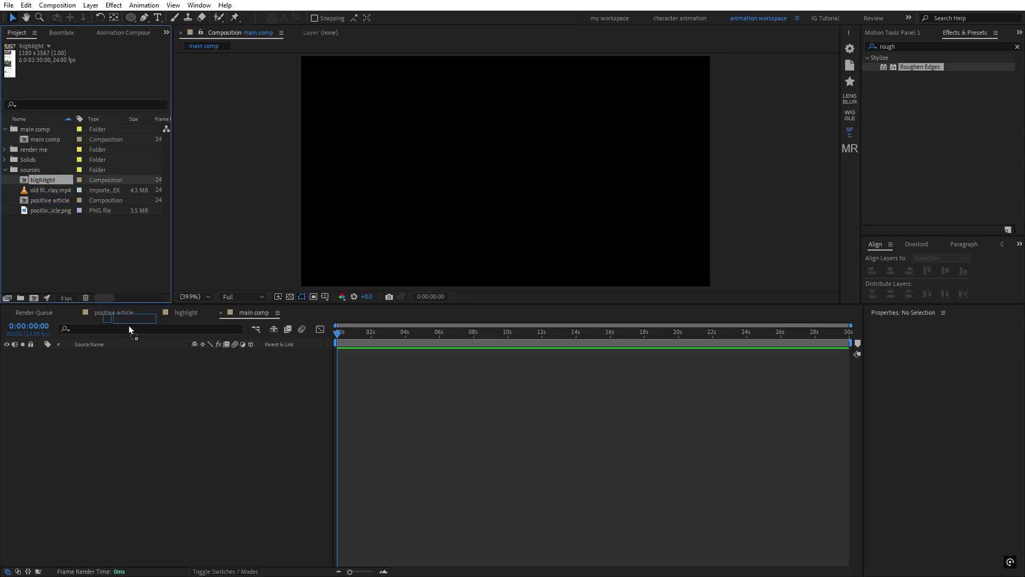
pyautogui.moveTo(139, 404); pyautogui.dragTo(138, 405)
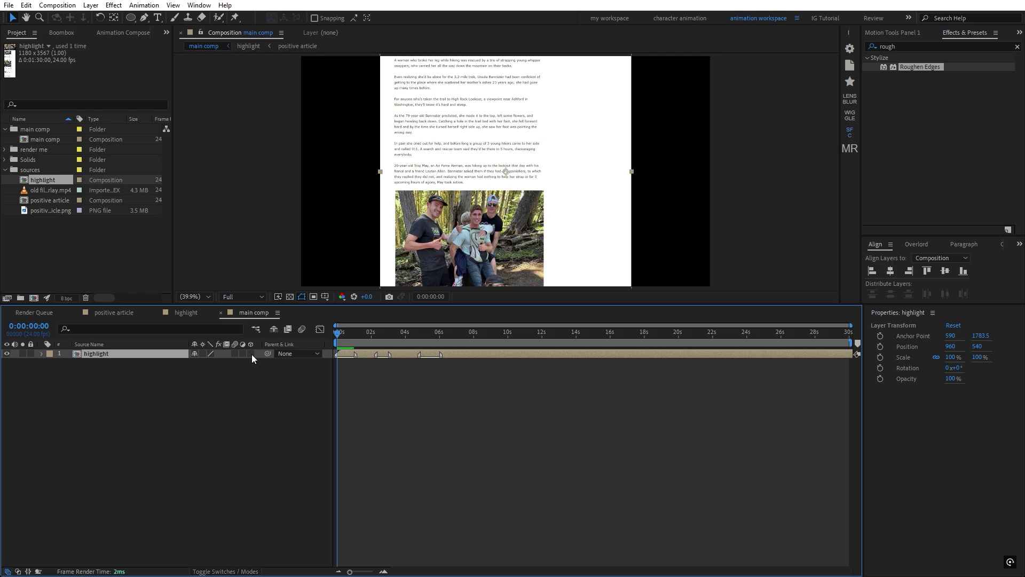
pyautogui.click(252, 354)
pyautogui.click(119, 403)
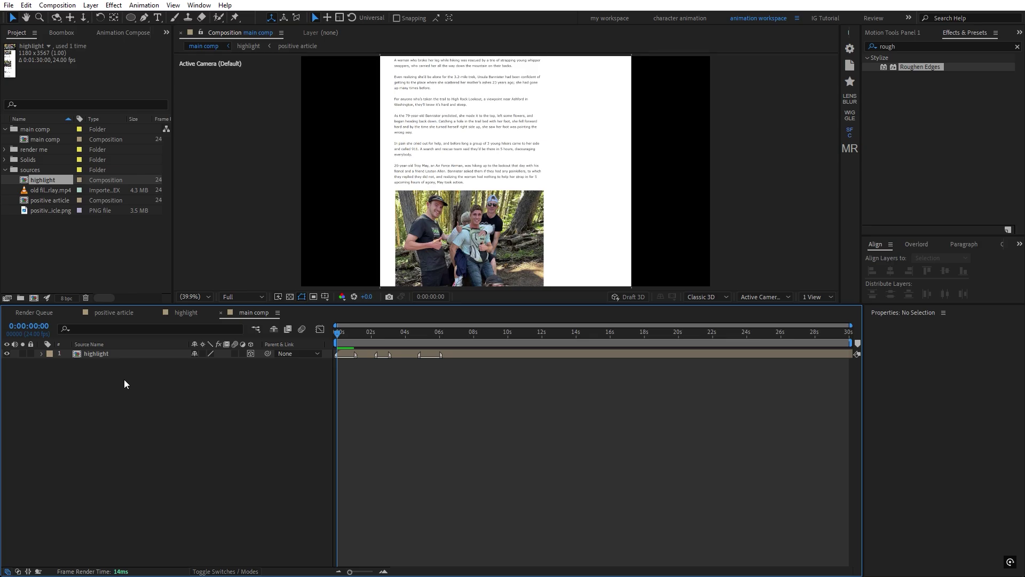
# Step: Add keyframes at 0 s for the highlight layer's position, scale, and X, Y and Z rotation
pyautogui.click(124, 355)
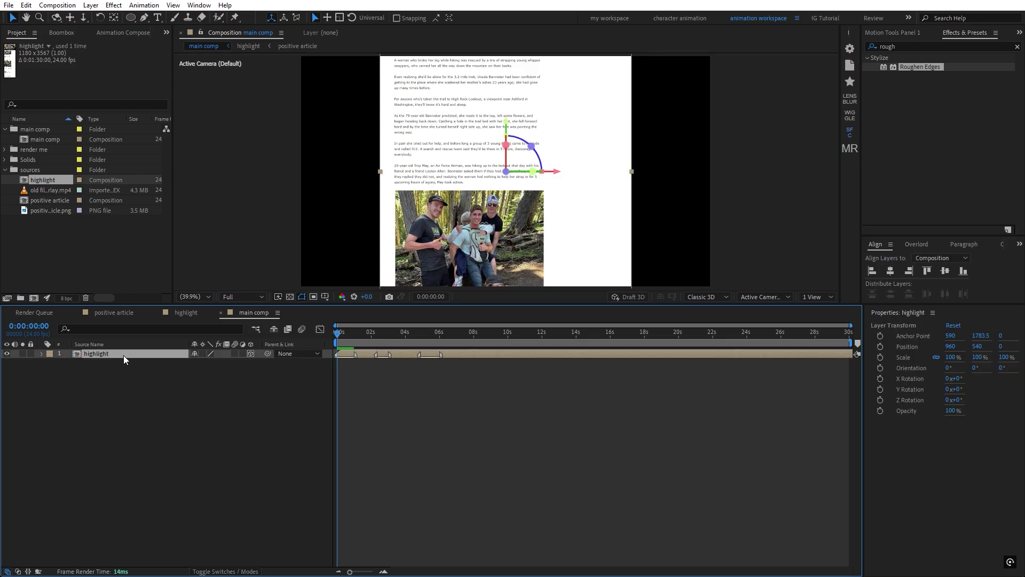
pyautogui.press('p')
pyautogui.hotkey('shift', 's')
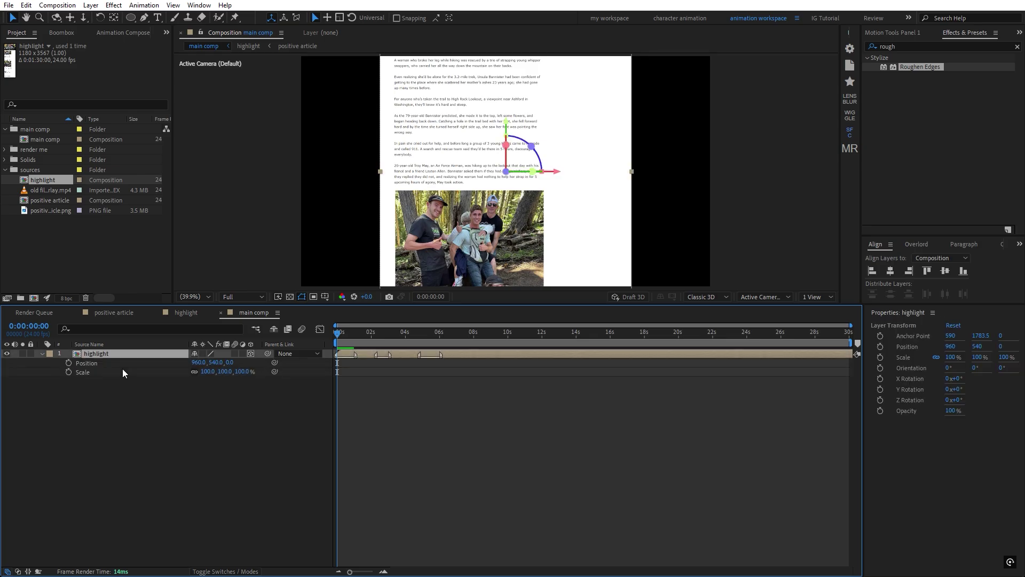
pyautogui.hotkey('shift', 'r')
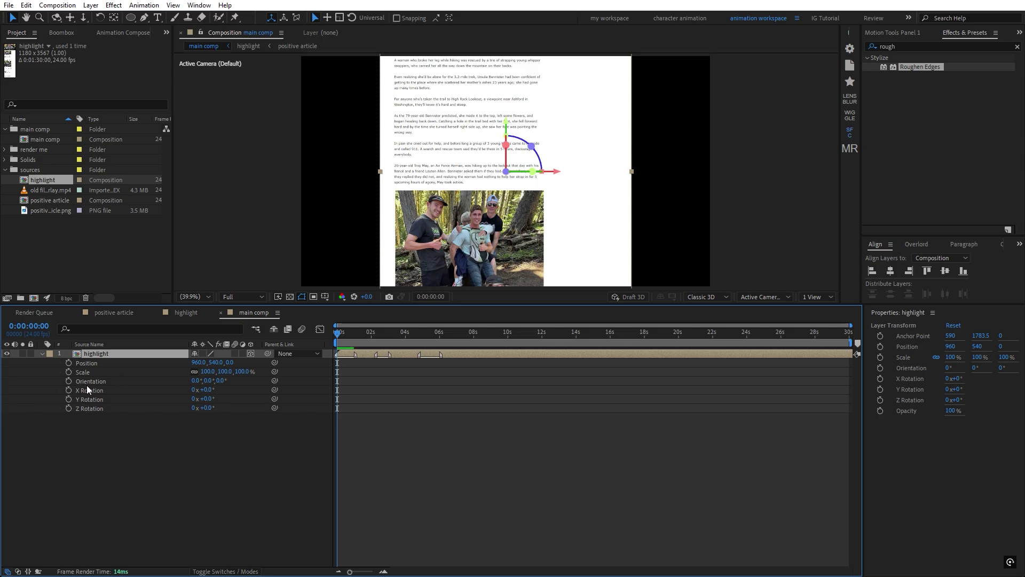
pyautogui.click(68, 390)
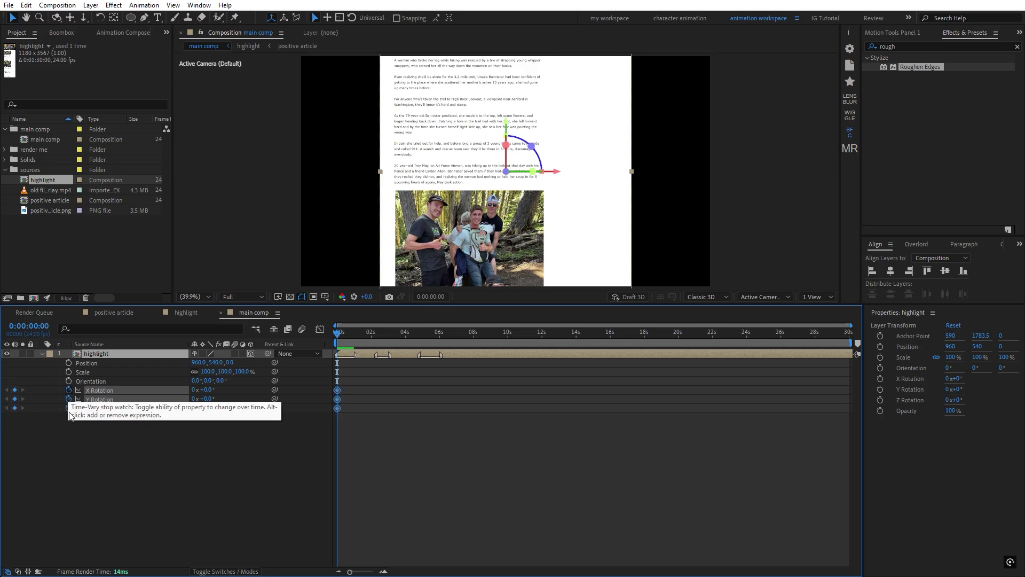
pyautogui.click(68, 399)
pyautogui.click(68, 408)
pyautogui.click(69, 373)
pyautogui.hotkey('alt', 'shift', 'p')
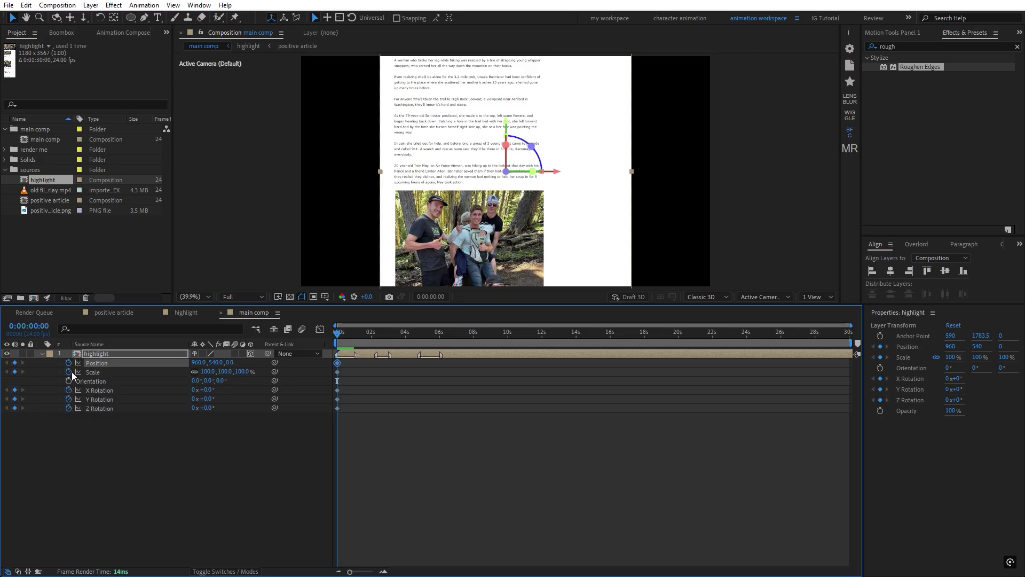
# Step: Show only the keyframed properties of the highlight layer in the timeline
pyautogui.click(142, 460)
pyautogui.click(127, 351)
pyautogui.press('u')
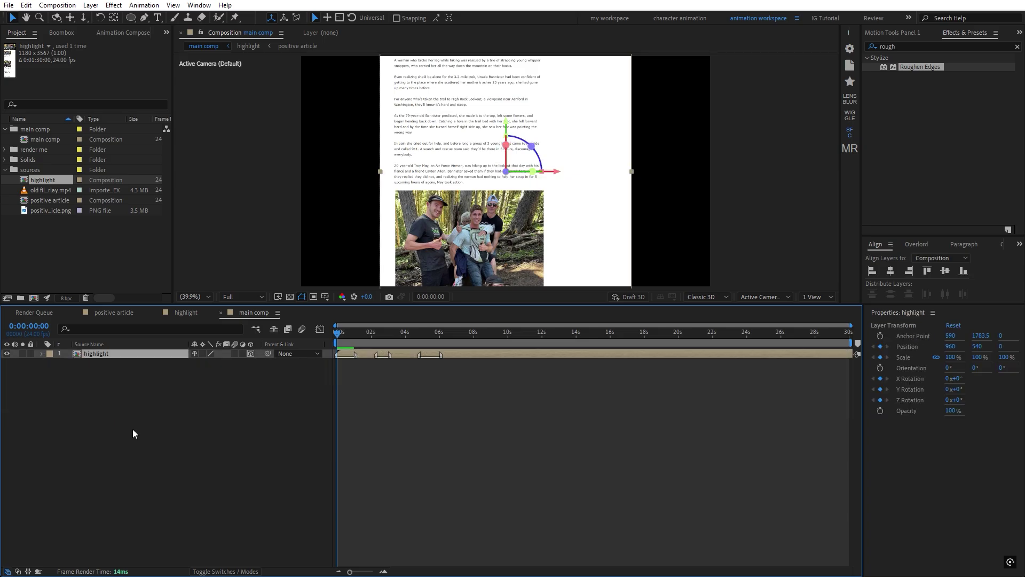
pyautogui.press('u')
pyautogui.click(134, 435)
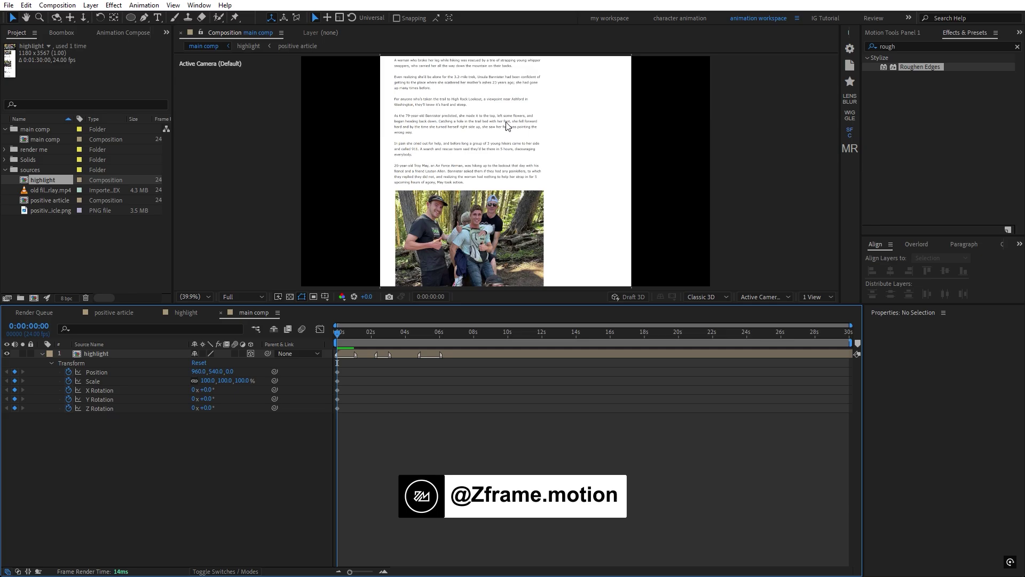
# Step: Set the article's starting pose at 0 s to position 960, 909 and scale 50%, and display the title/action safe guides
pyautogui.scroll(-1, 509, 129)
pyautogui.moveTo(508, 129); pyautogui.dragTo(493, 224)
pyautogui.press('space')
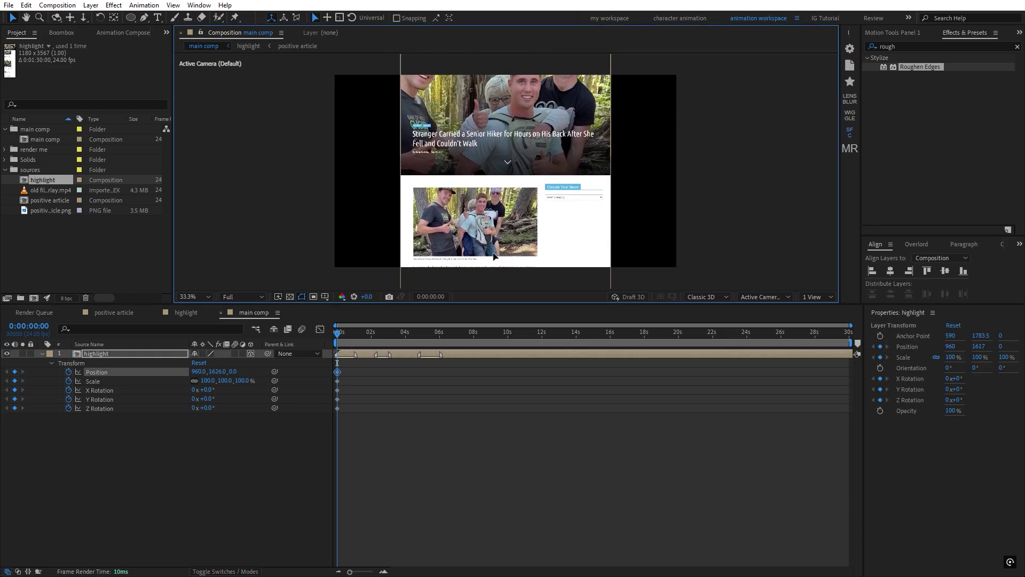
pyautogui.click(477, 446)
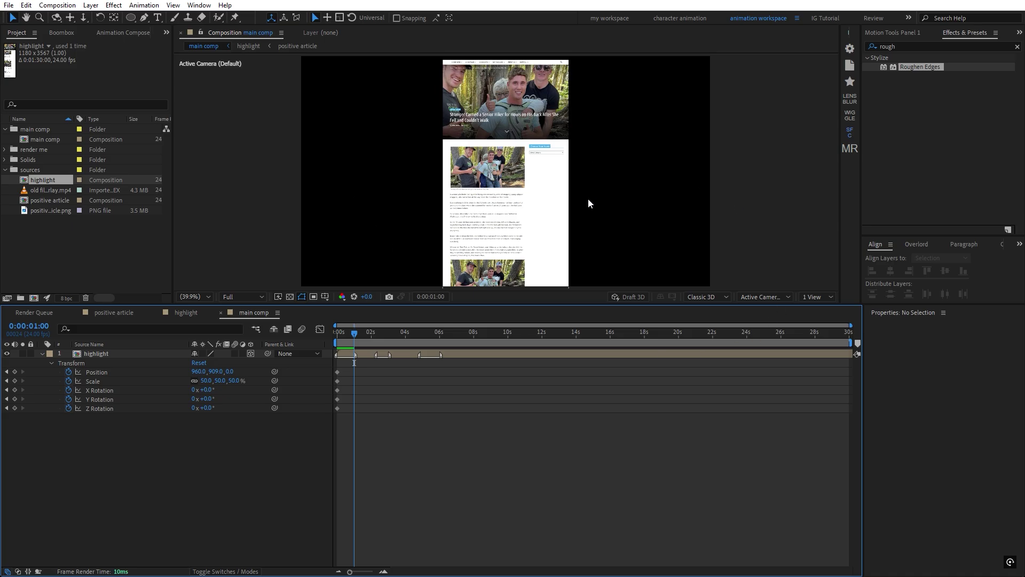
pyautogui.click(325, 297)
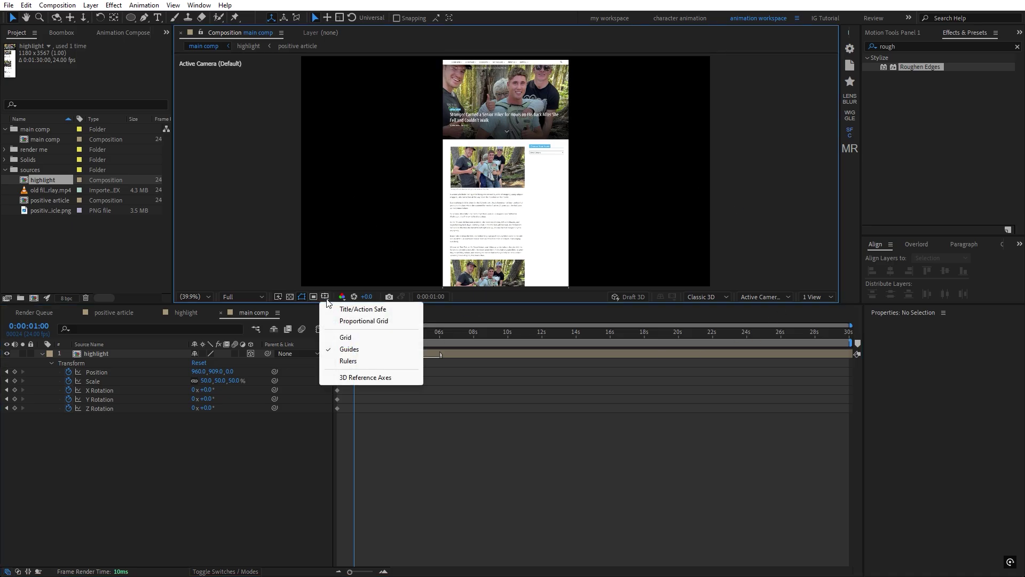
pyautogui.click(365, 313)
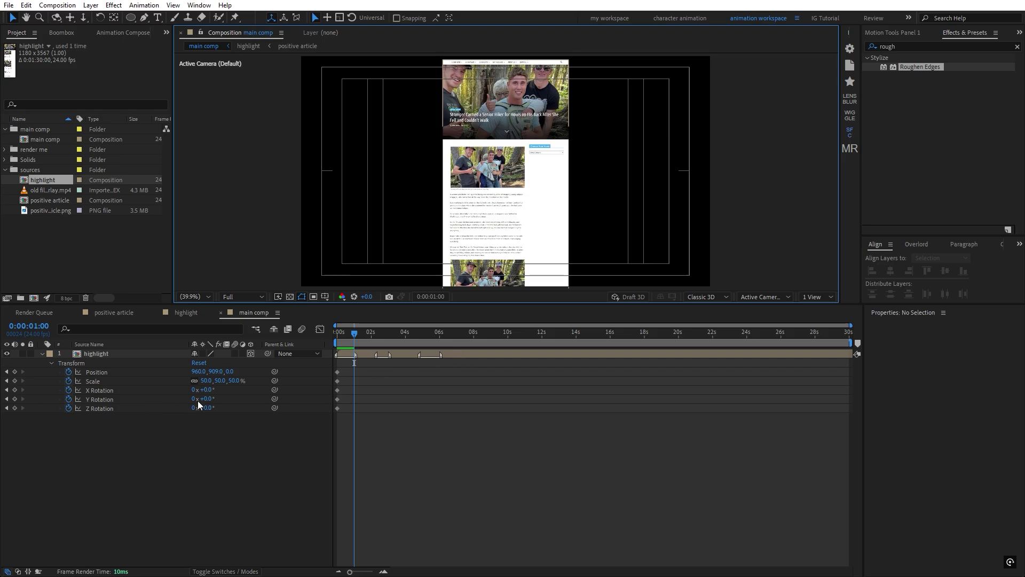
# Step: Frame the headline at 1 s with position 1099.9, 2651.5, scale 167% and Y rotation -29°, keyframing X and Z rotation too
pyautogui.moveTo(233, 382); pyautogui.dragTo(273, 381)
pyautogui.moveTo(401, 146); pyautogui.dragTo(427, 317)
pyautogui.moveTo(451, 155); pyautogui.dragTo(456, 242)
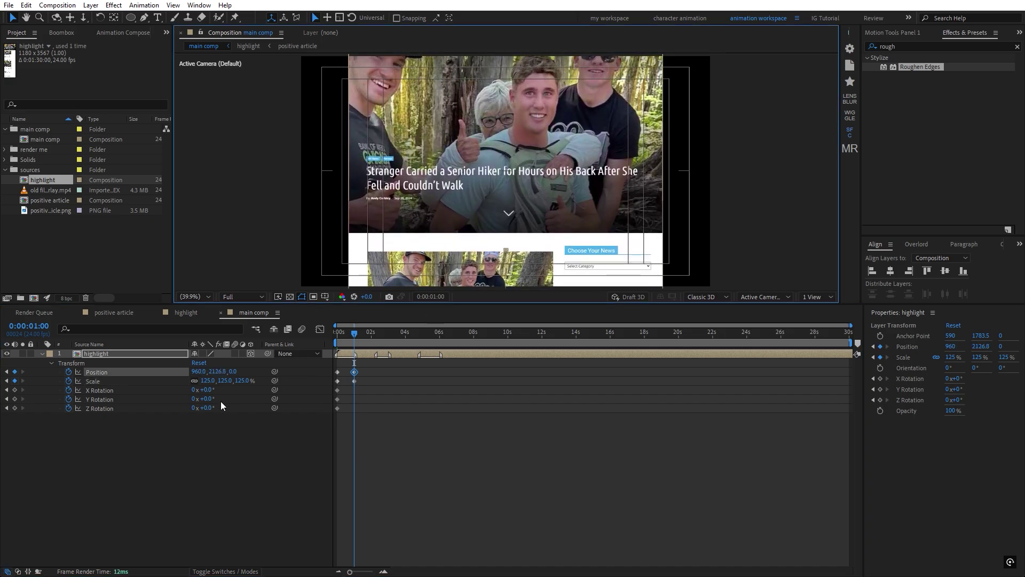
pyautogui.moveTo(207, 399); pyautogui.dragTo(318, 381)
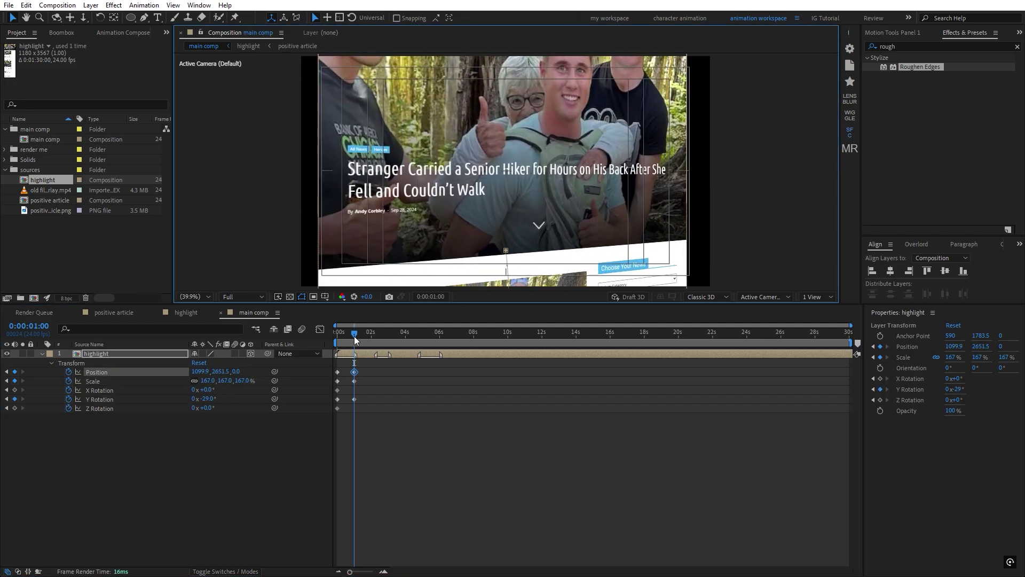
pyautogui.click(201, 430)
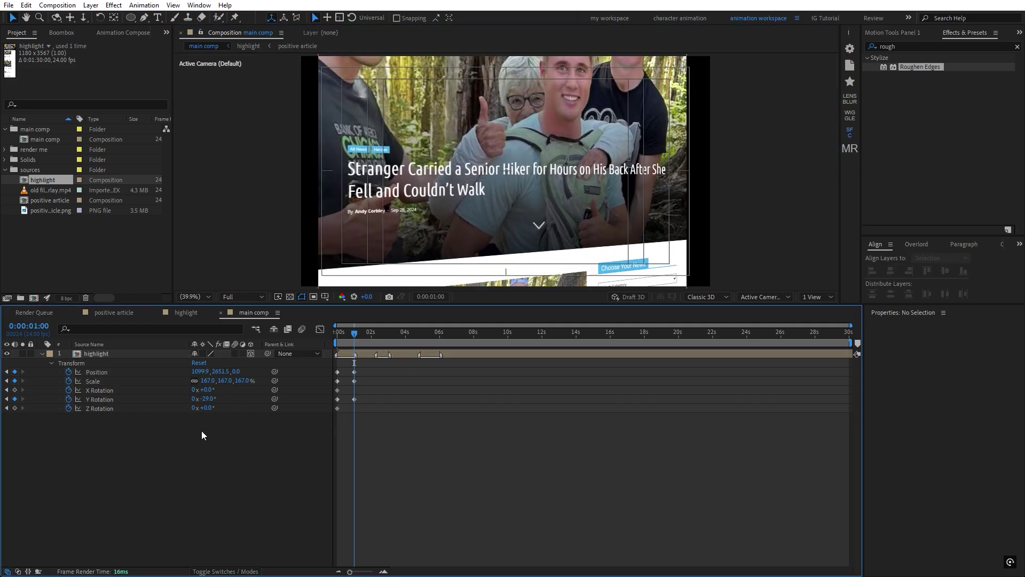
pyautogui.click(15, 390)
pyautogui.click(14, 408)
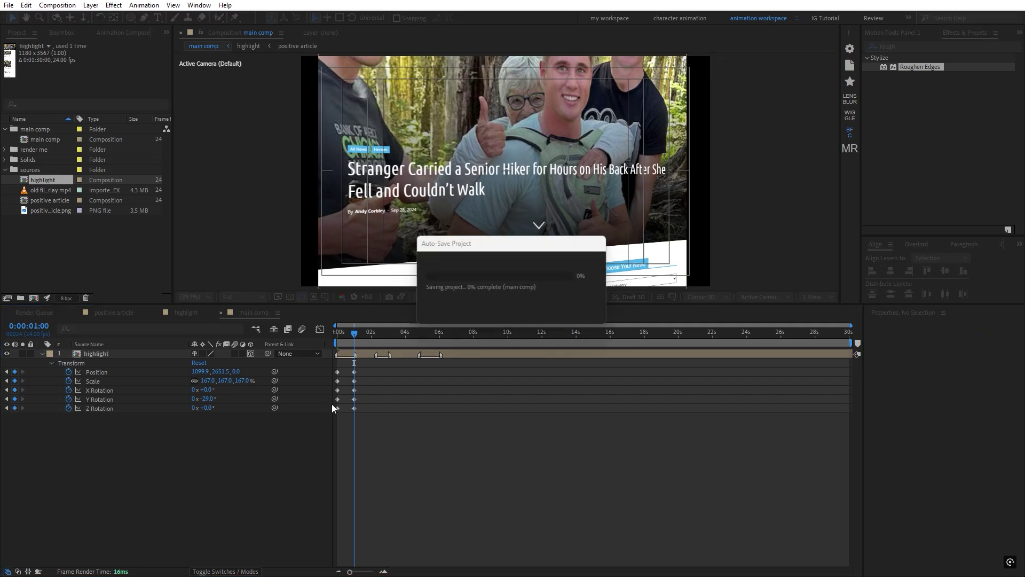
# Step: Copy the headline pose's keyframes from 1 s to 2:08 to hold the framing
pyautogui.moveTo(351, 339); pyautogui.dragTo(350, 420)
pyautogui.hotkey('ctrl', 'c')
pyautogui.hotkey('ctrl', 'v')
pyautogui.press('=')
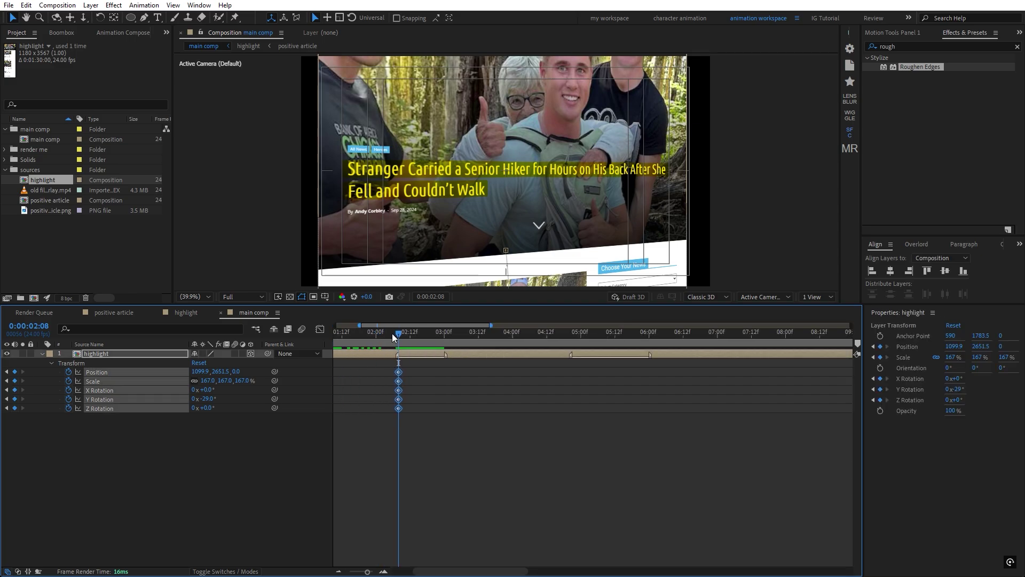
# Step: Frame the quote paragraph at 3:00 with position 1237.9, -1050.2, scale 210%, X rotation -21° and Y rotation 20°
pyautogui.moveTo(396, 331); pyautogui.dragTo(440, 364)
pyautogui.moveTo(225, 371); pyautogui.dragTo(264, 381)
pyautogui.moveTo(420, 265); pyautogui.dragTo(459, 188)
pyautogui.moveTo(208, 399); pyautogui.dragTo(233, 399)
pyautogui.moveTo(444, 203); pyautogui.dragTo(426, 208)
pyautogui.moveTo(212, 390); pyautogui.dragTo(197, 389)
# Step: Copy the quote pose's keyframes from 3:00 to 4:21 to hold the framing
pyautogui.moveTo(452, 364); pyautogui.dragTo(440, 421)
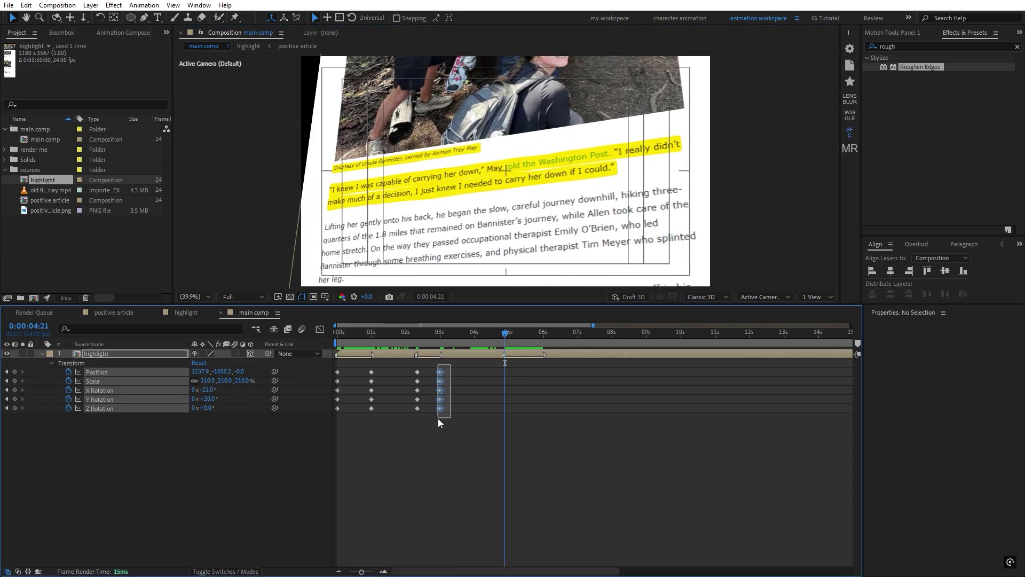
pyautogui.hotkey('ctrl', 'c')
pyautogui.hotkey('ctrl', 'v')
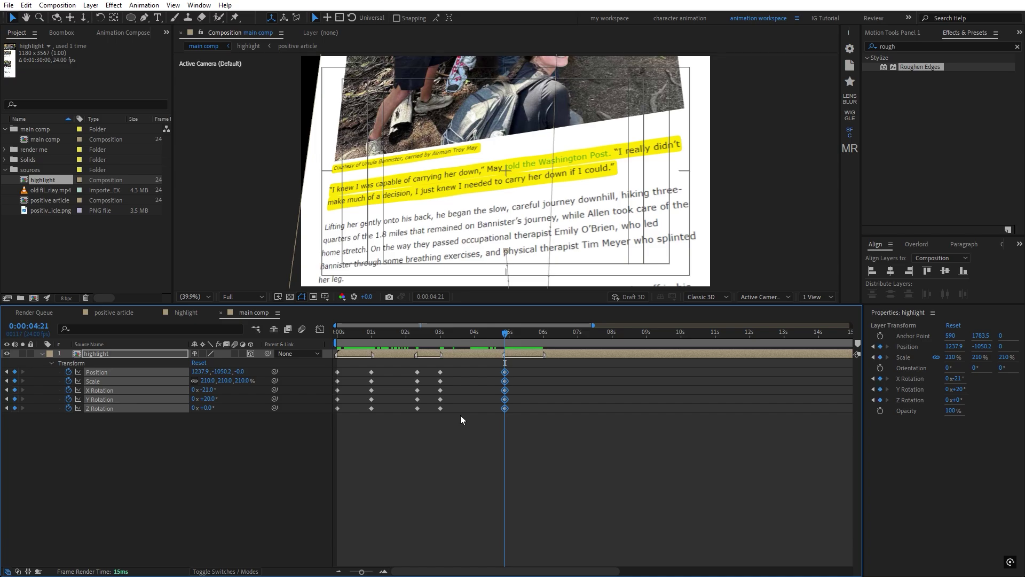
# Step: Frame the "A SIMILAR KIND OF HERO" line at 6:00 with position 1237.9, -1423.3, scale 193%, X rotation -25° and Y rotation 21°
pyautogui.moveTo(505, 335); pyautogui.dragTo(543, 335)
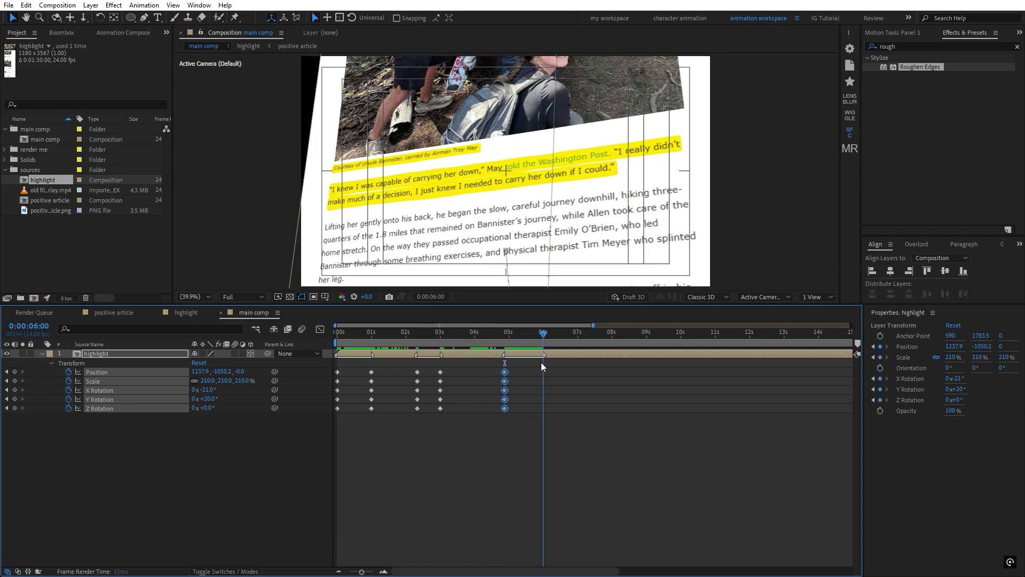
pyautogui.moveTo(501, 244); pyautogui.dragTo(459, 100)
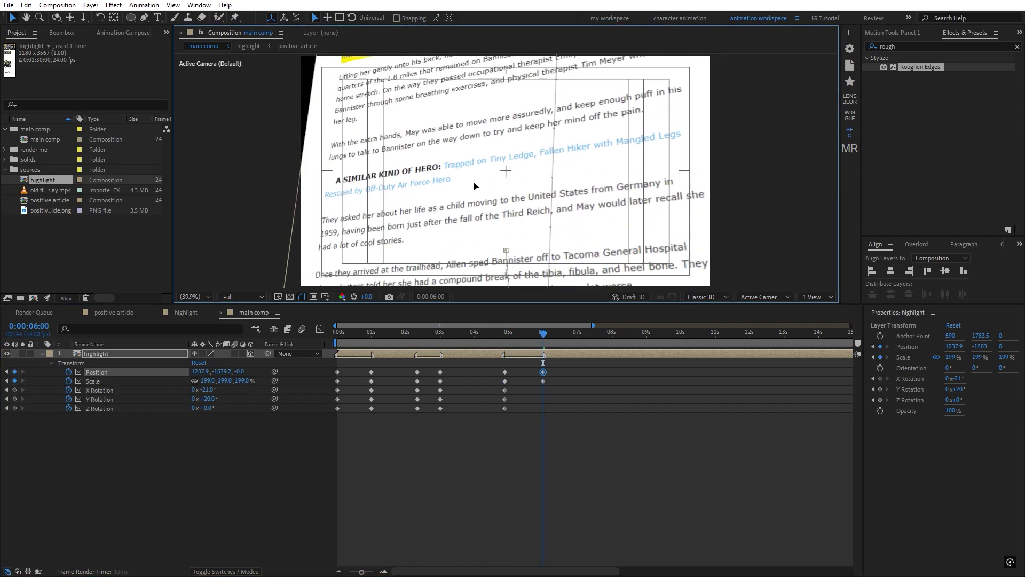
pyautogui.moveTo(208, 381); pyautogui.dragTo(211, 381)
pyautogui.moveTo(218, 399); pyautogui.dragTo(186, 381)
pyautogui.moveTo(224, 371); pyautogui.dragTo(283, 372)
pyautogui.moveTo(207, 399)
pyautogui.mouseDown()
pyautogui.moveTo(218, 398)
pyautogui.moveTo(207, 389)
pyautogui.mouseUp()
pyautogui.moveTo(226, 381); pyautogui.dragTo(247, 382)
pyautogui.click(432, 485)
# Step: Preview the article's movement in main comp from the beginning
pyautogui.press('Home')
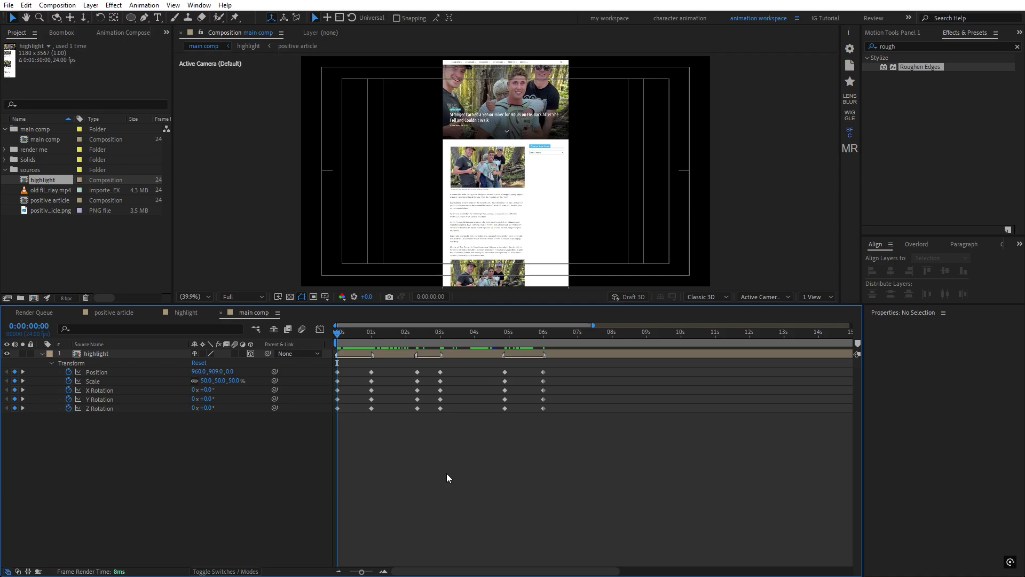
pyautogui.press('space')
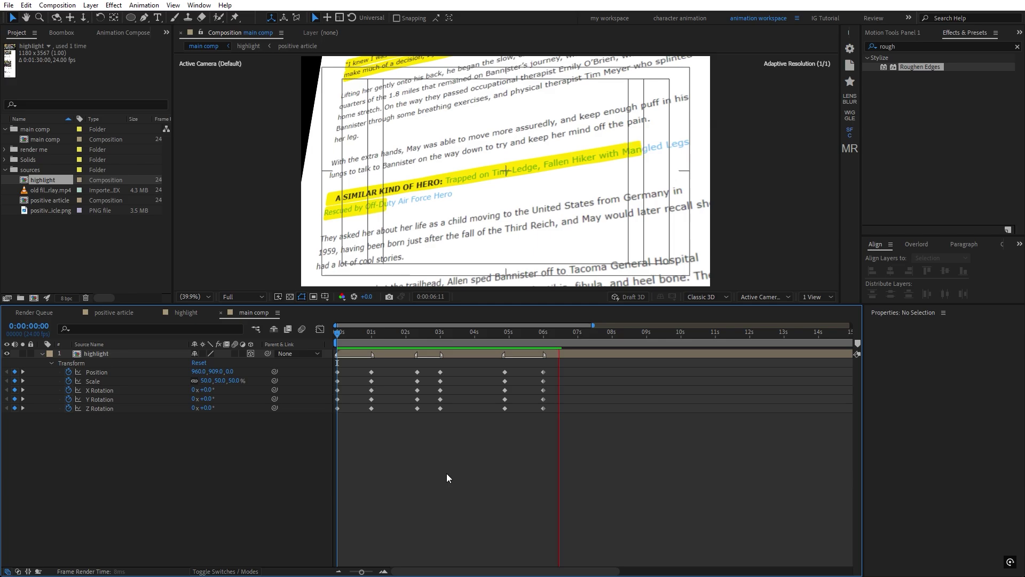
pyautogui.press('space')
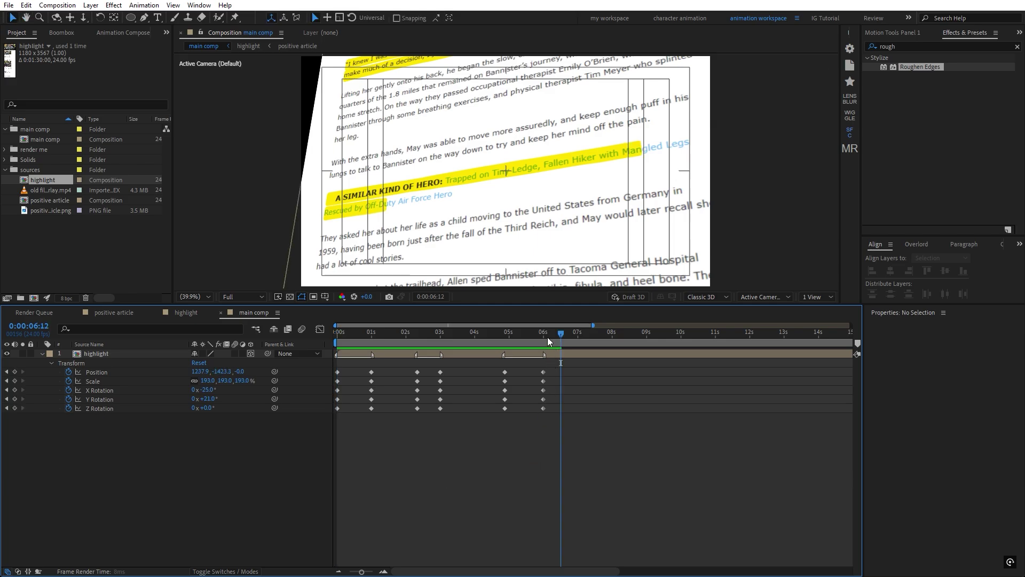
# Step: Apply Easy Ease to all position, scale and rotation keyframes of the highlight layer
pyautogui.press('Home')
pyautogui.moveTo(562, 367); pyautogui.dragTo(330, 428)
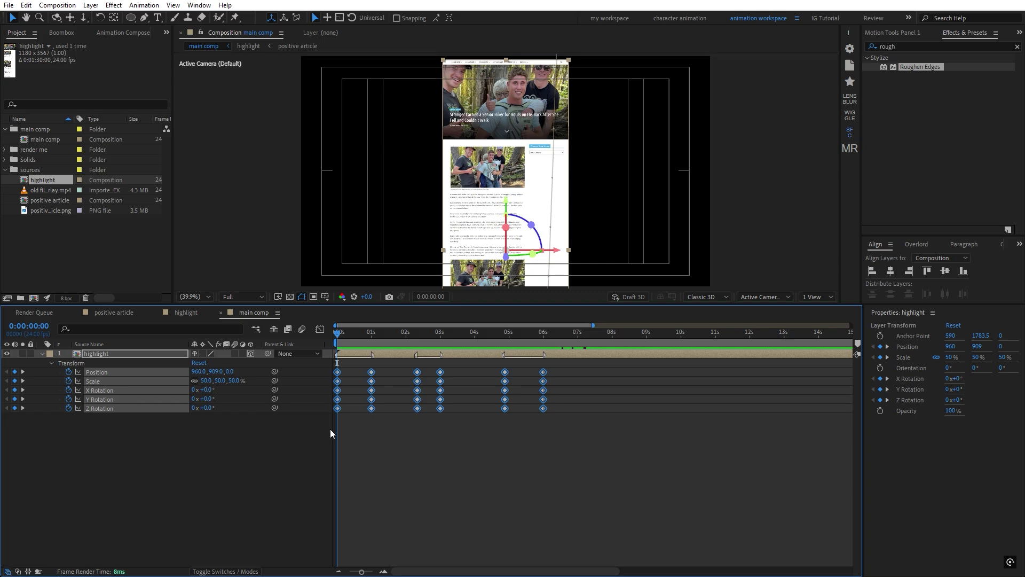
pyautogui.press('F9')
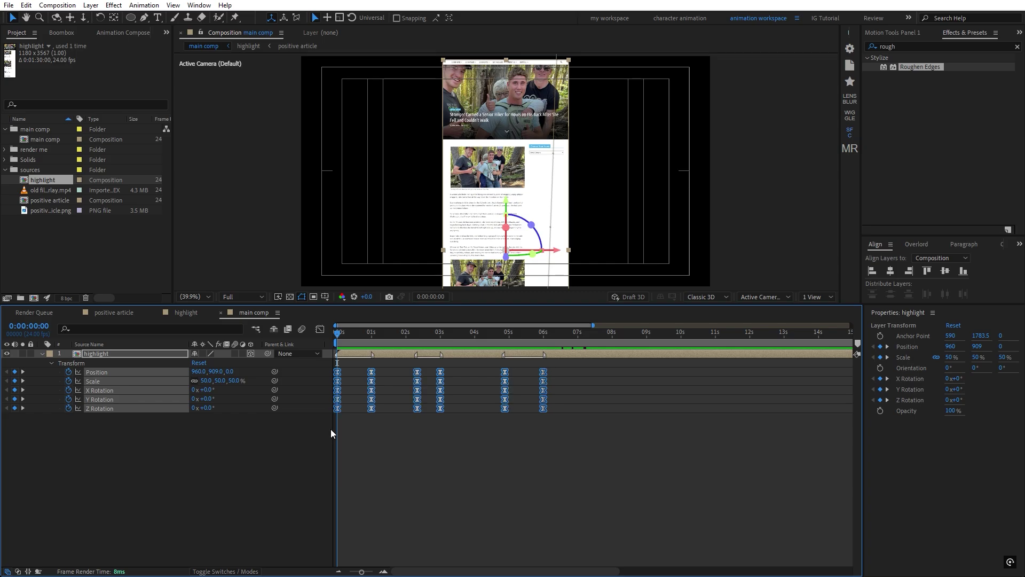
# Step: Adjust the easing handles of all keyframes in the speed graph so each move peaks sharply early and slows gradually
pyautogui.click(320, 330)
pyautogui.moveTo(599, 510); pyautogui.dragTo(324, 543)
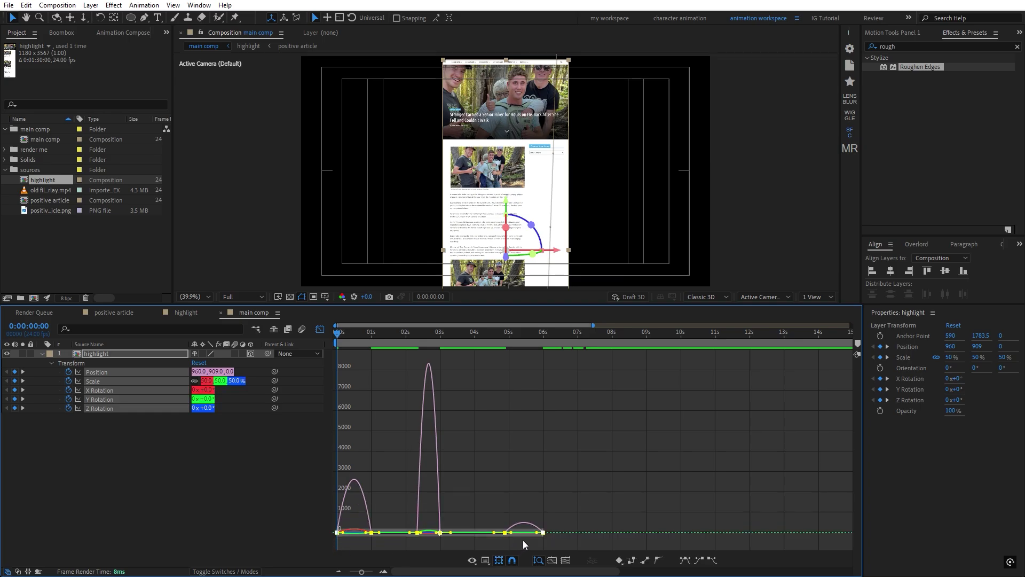
pyautogui.moveTo(538, 533); pyautogui.dragTo(526, 533)
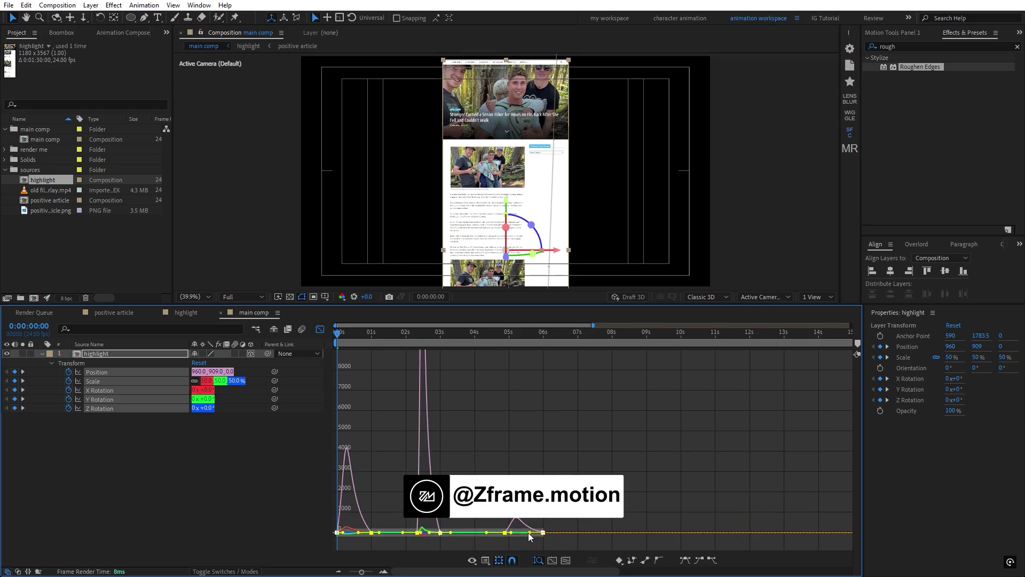
pyautogui.click(374, 545)
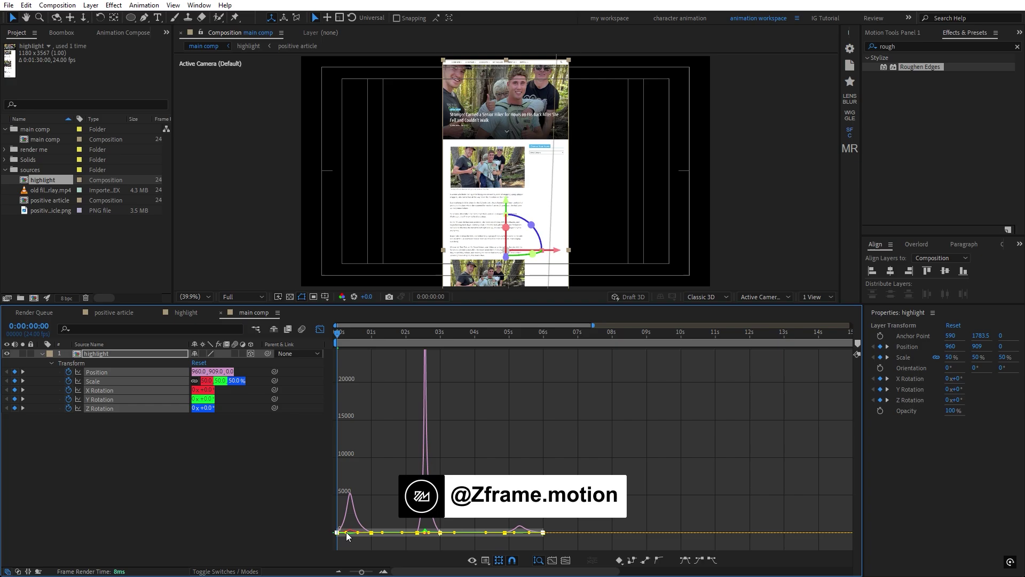
pyautogui.click(320, 329)
# Step: Delay Shape Layers 3 to 7 and their composition markers in the highlight composition by one second, starting Shape Layer 3 at 4:00
pyautogui.hotkey('shift', 'End')
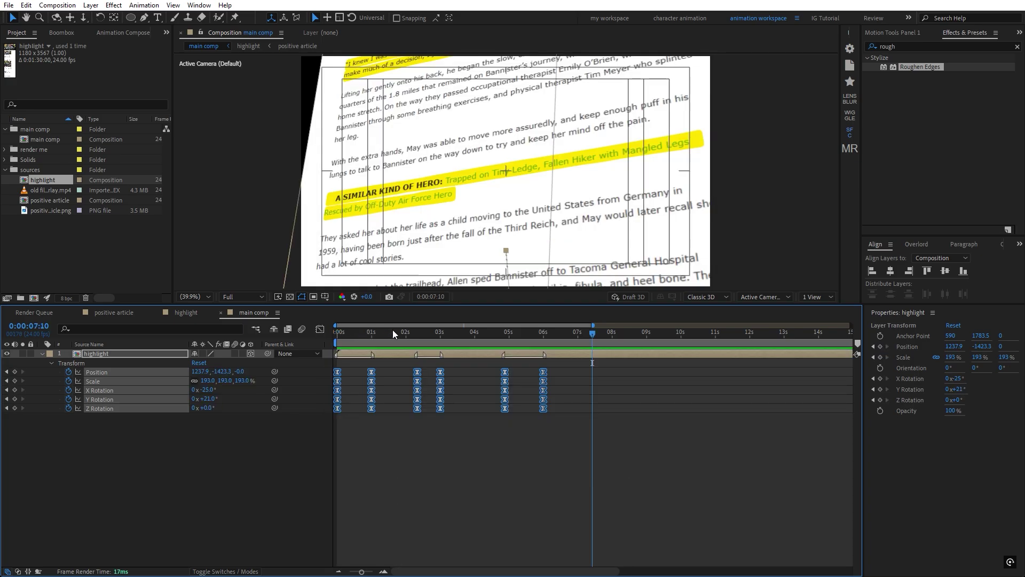
pyautogui.moveTo(393, 330); pyautogui.dragTo(442, 374)
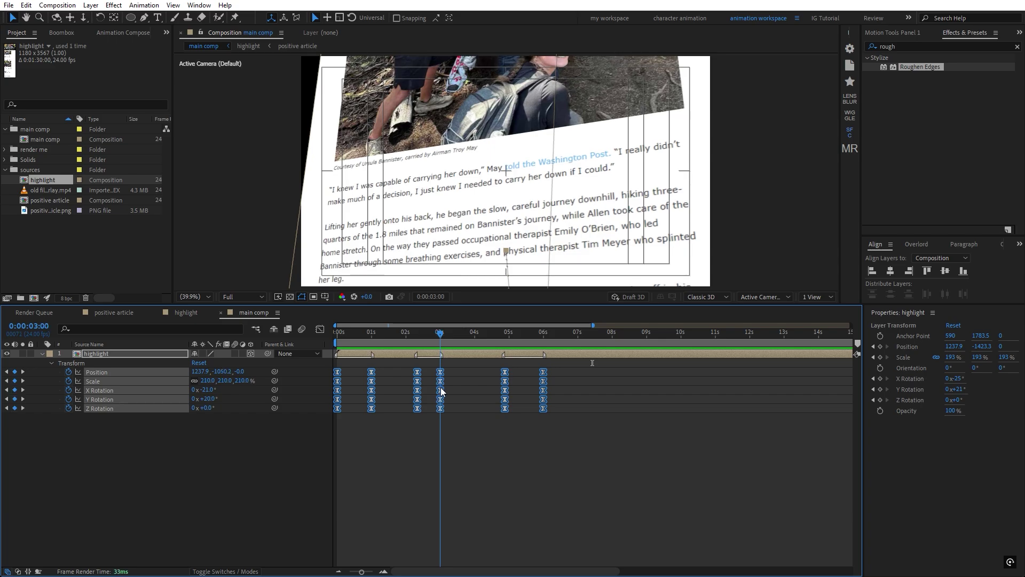
pyautogui.click(459, 358)
pyautogui.doubleClick(459, 357)
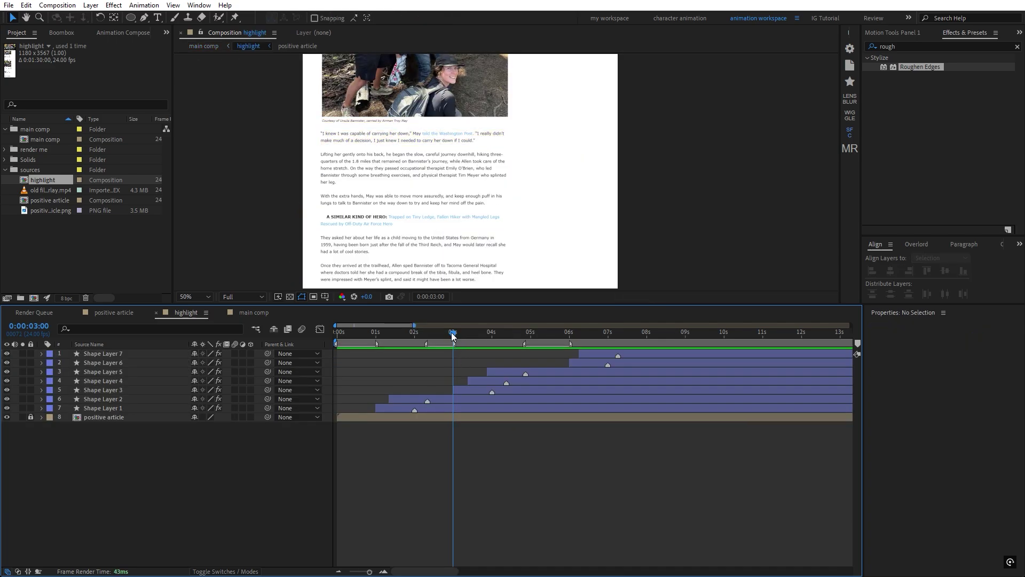
pyautogui.moveTo(452, 334)
pyautogui.mouseDown()
pyautogui.moveTo(425, 338)
pyautogui.moveTo(437, 345)
pyautogui.moveTo(422, 338)
pyautogui.moveTo(492, 344)
pyautogui.moveTo(565, 329)
pyautogui.moveTo(465, 332)
pyautogui.mouseUp()
pyautogui.scroll(3, 437, 348)
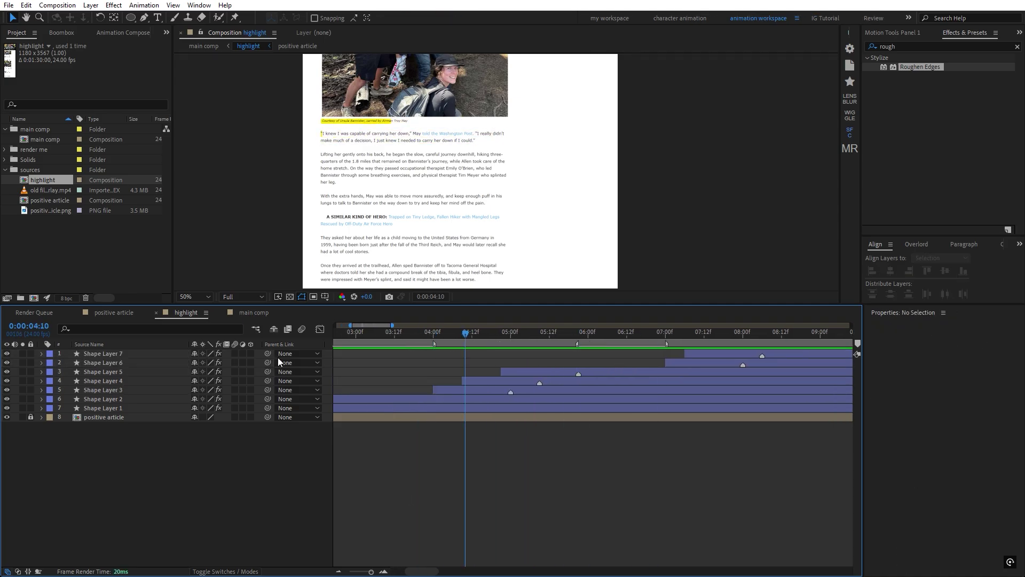
# Step: Update the highlight layer's markers in main comp from its source composition
pyautogui.click(258, 313)
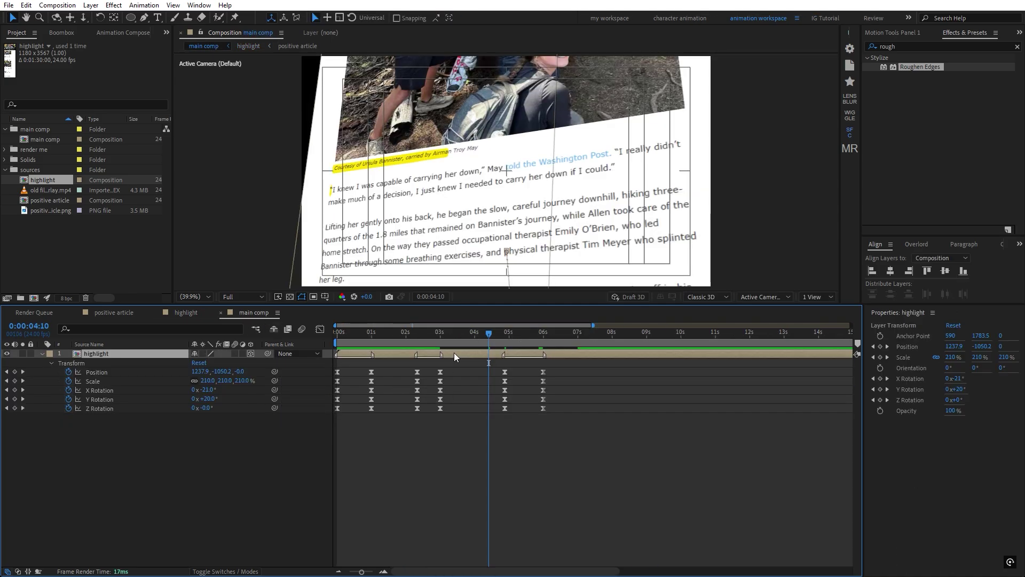
pyautogui.rightClick(455, 353)
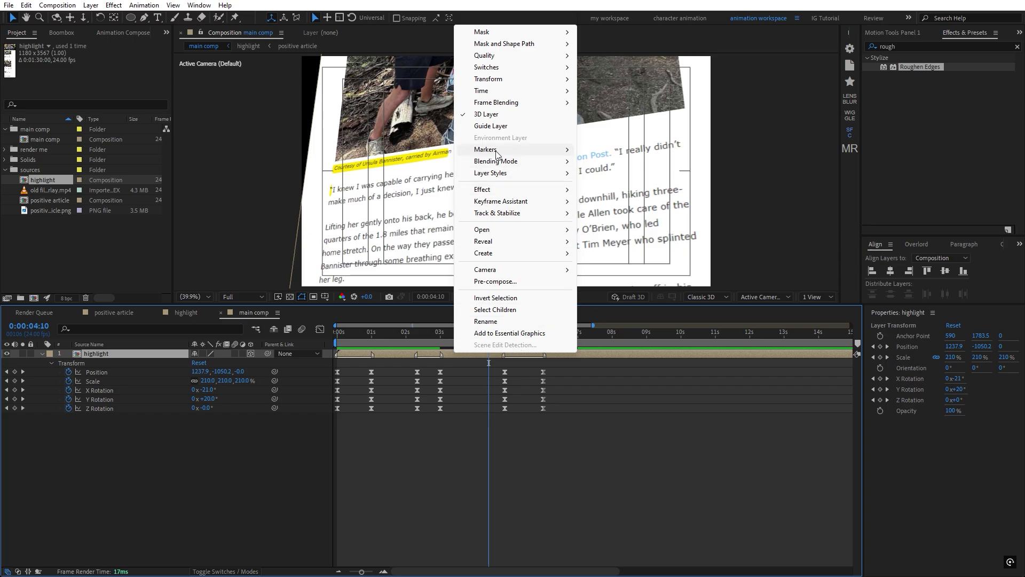
pyautogui.moveTo(497, 154)
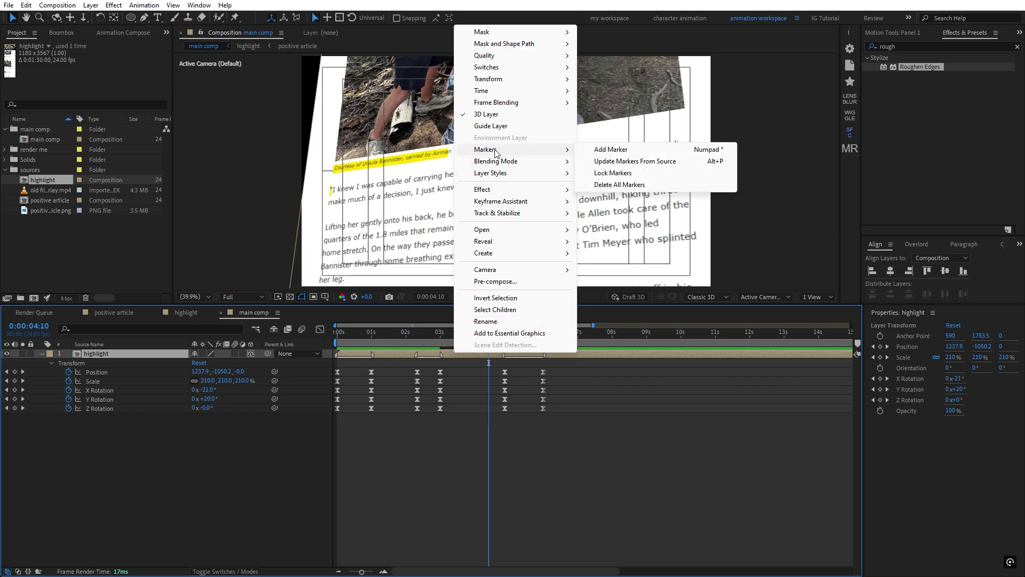
pyautogui.click(631, 162)
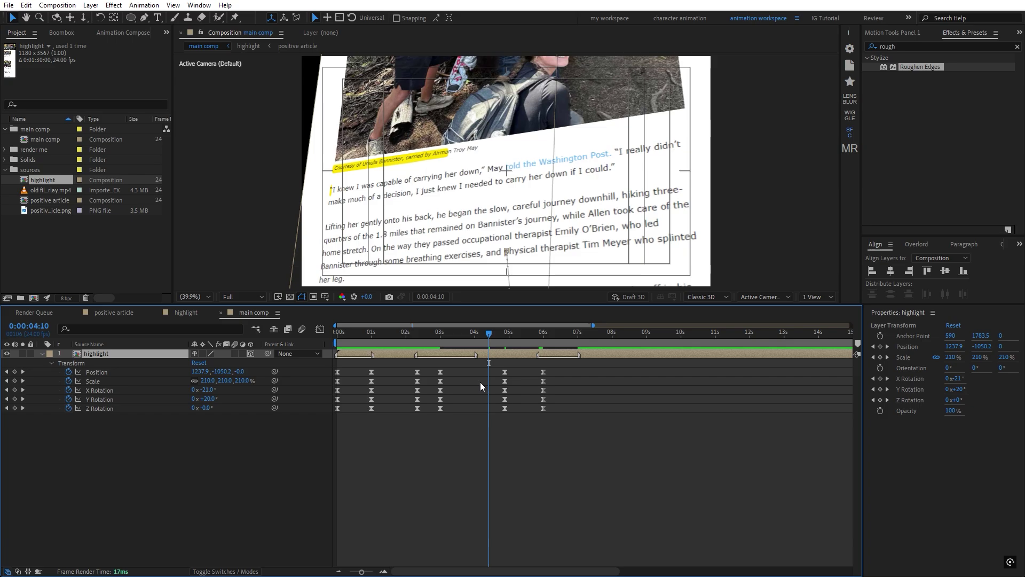
# Step: Shift the highlight layer's last three sets of transform keyframes about one second later, onto its updated markers, and preview the animation
pyautogui.moveTo(460, 366); pyautogui.dragTo(431, 412)
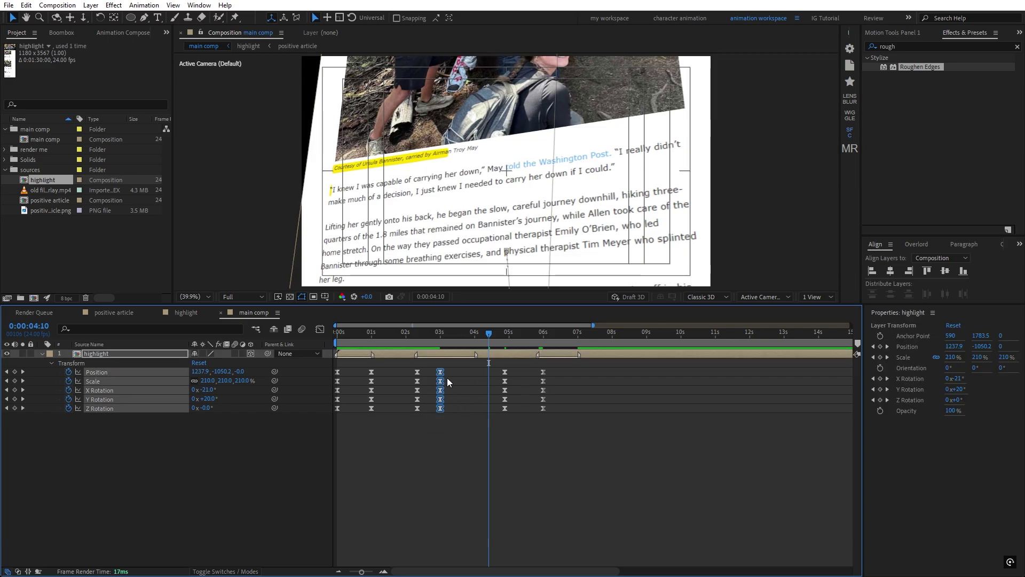
pyautogui.moveTo(442, 377); pyautogui.dragTo(476, 377)
pyautogui.moveTo(553, 365); pyautogui.dragTo(501, 412)
pyautogui.moveTo(505, 374); pyautogui.dragTo(546, 377)
pyautogui.click(436, 443)
pyautogui.press('space')
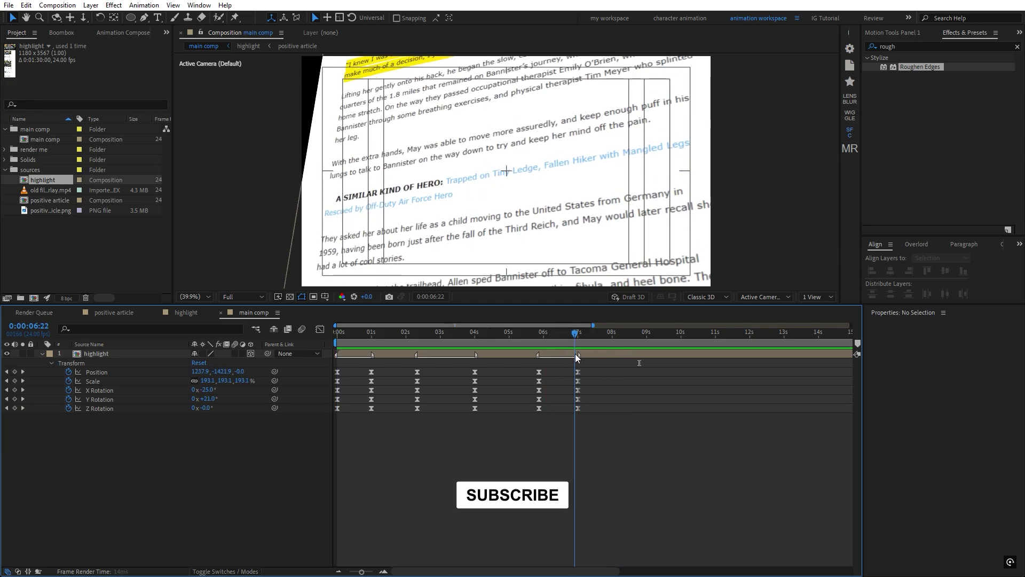
# Step: Copy the highlight layer's last set of position, scale and rotation keyframes to 8:00 to hold the final pose
pyautogui.moveTo(598, 358); pyautogui.dragTo(572, 430)
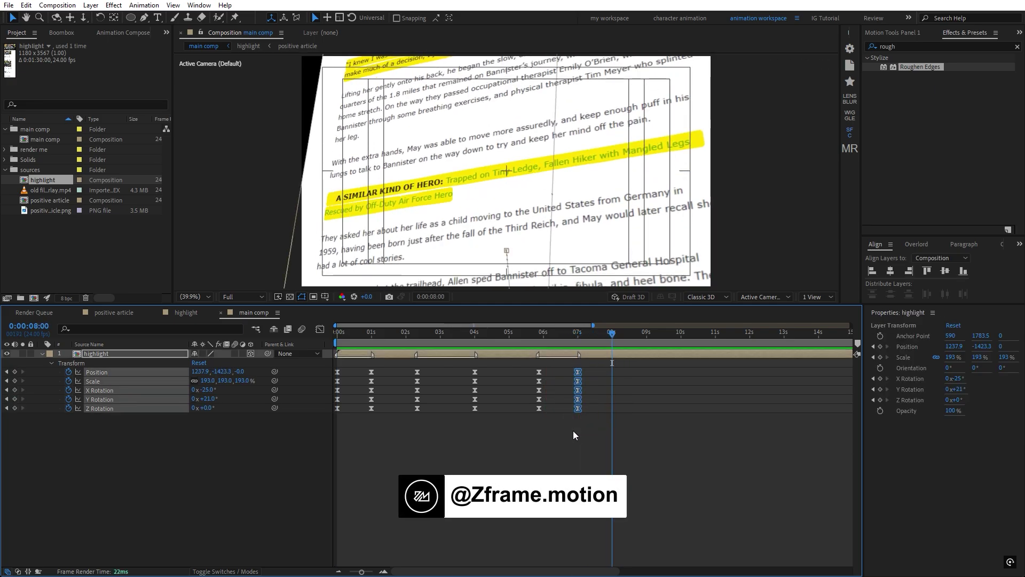
pyautogui.hotkey('ctrl', 'c')
pyautogui.hotkey('ctrl', 'v')
# Step: Copy the highlight layer's first set of transform keyframes to 9:00 so the article returns to its opening pose
pyautogui.moveTo(612, 346); pyautogui.dragTo(647, 347)
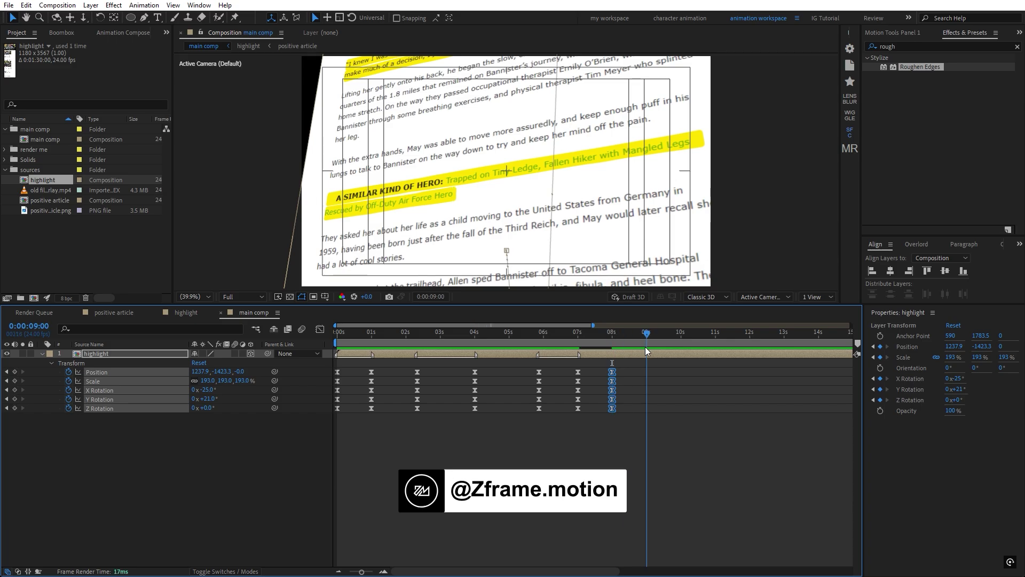
pyautogui.moveTo(351, 366); pyautogui.dragTo(332, 422)
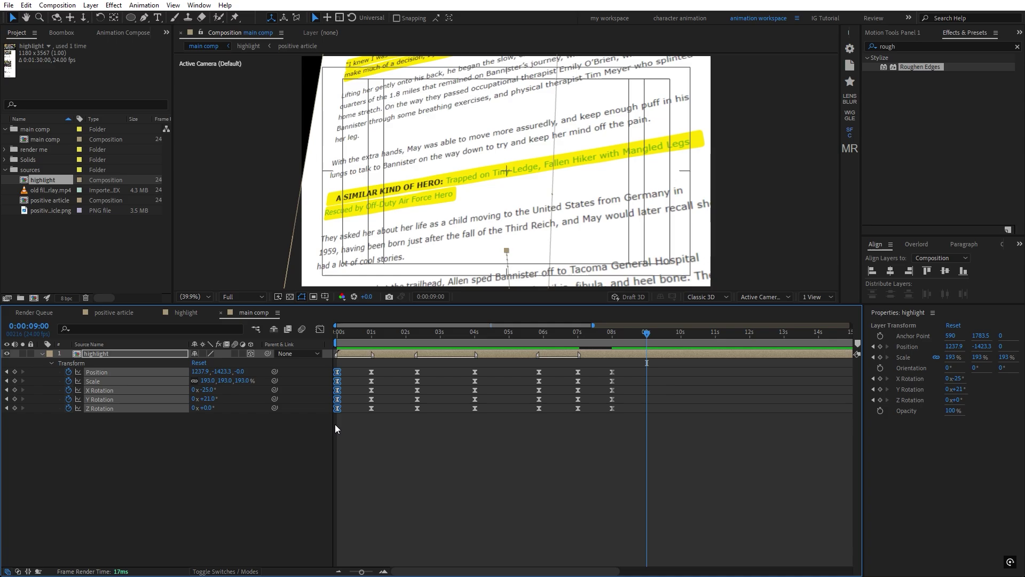
pyautogui.hotkey('ctrl', 'c')
pyautogui.hotkey('ctrl', 'v')
pyautogui.moveTo(616, 336); pyautogui.dragTo(646, 427)
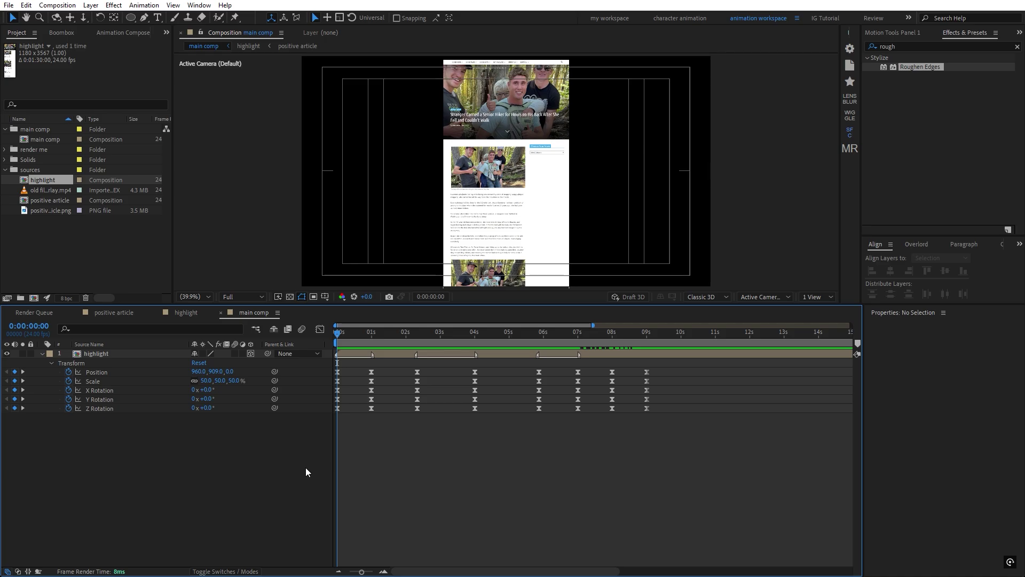
# Step: Add a two-node 50mm camera with depth of field enabled to main comp
pyautogui.rightClick(125, 479)
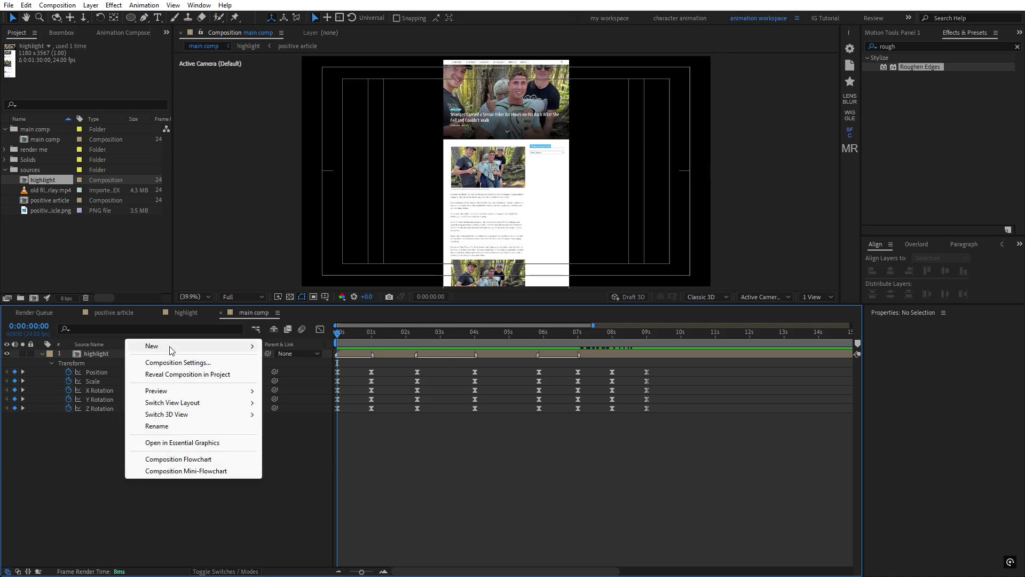
pyautogui.moveTo(172, 348)
pyautogui.click(309, 398)
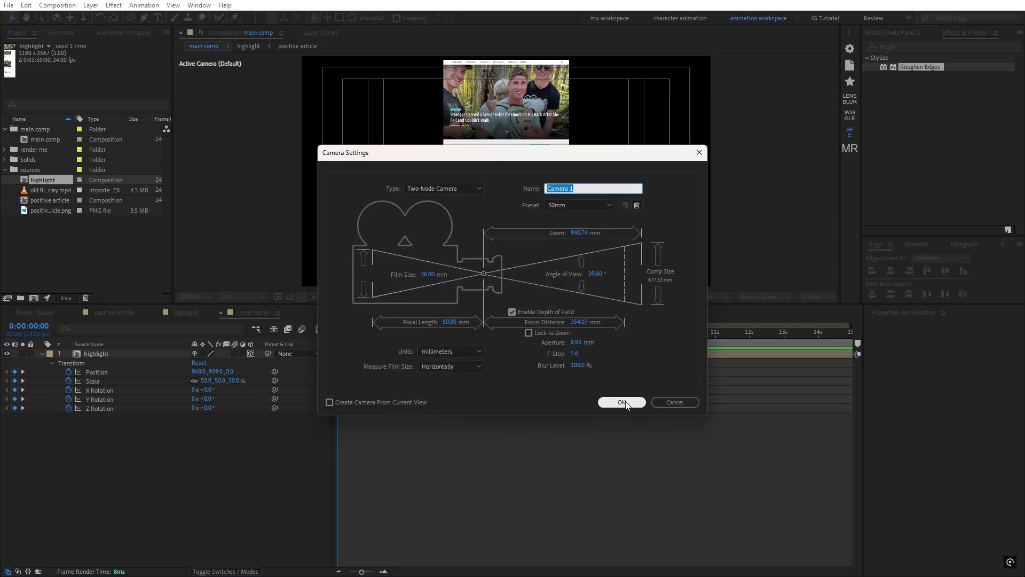
pyautogui.click(622, 402)
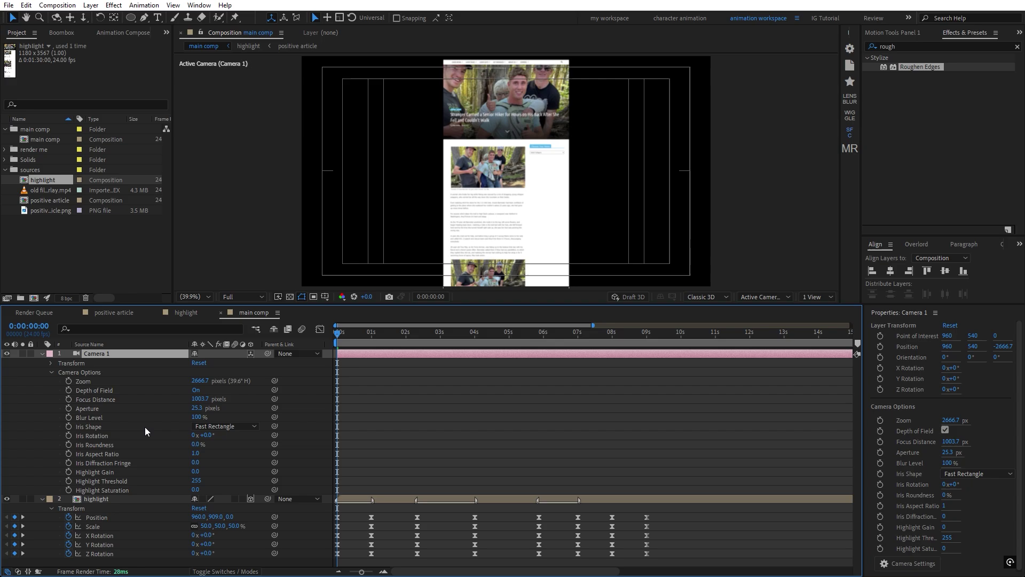
# Step: Start keyframing the camera's focus distance, aperture and blur level at 0:00 and show only the animated properties
pyautogui.click(69, 400)
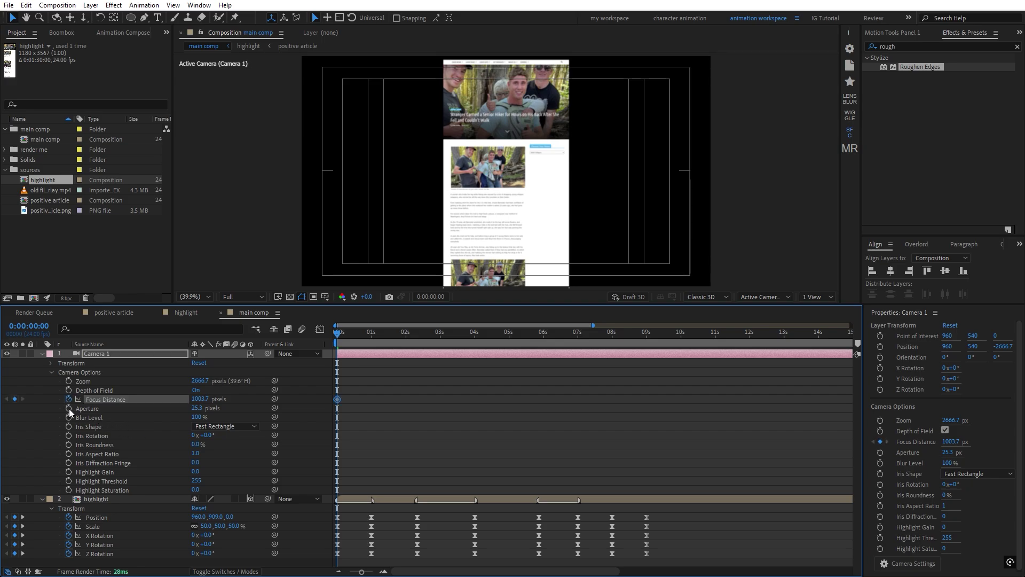
pyautogui.click(69, 409)
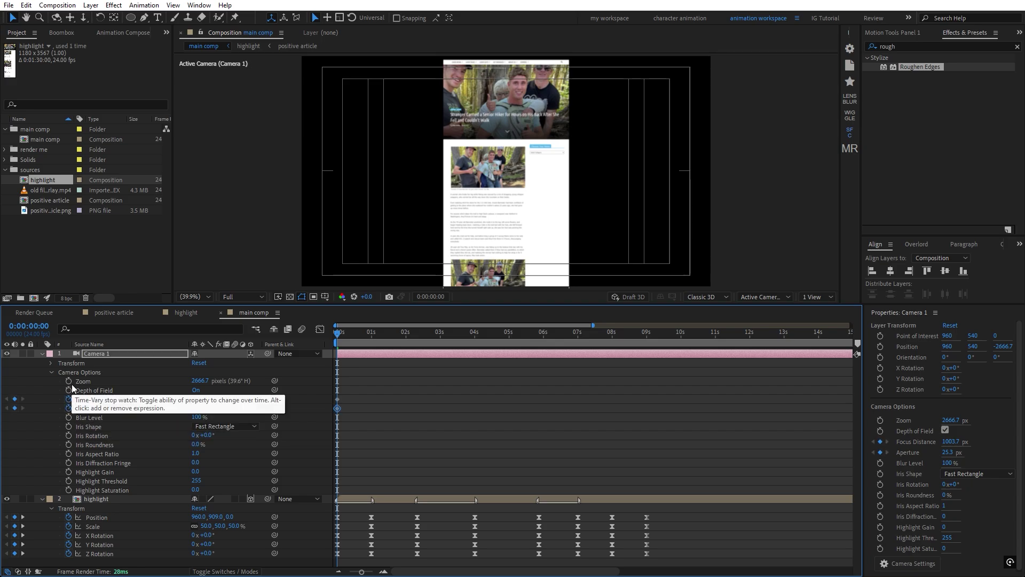
pyautogui.click(69, 418)
pyautogui.press('u')
pyautogui.press('u')
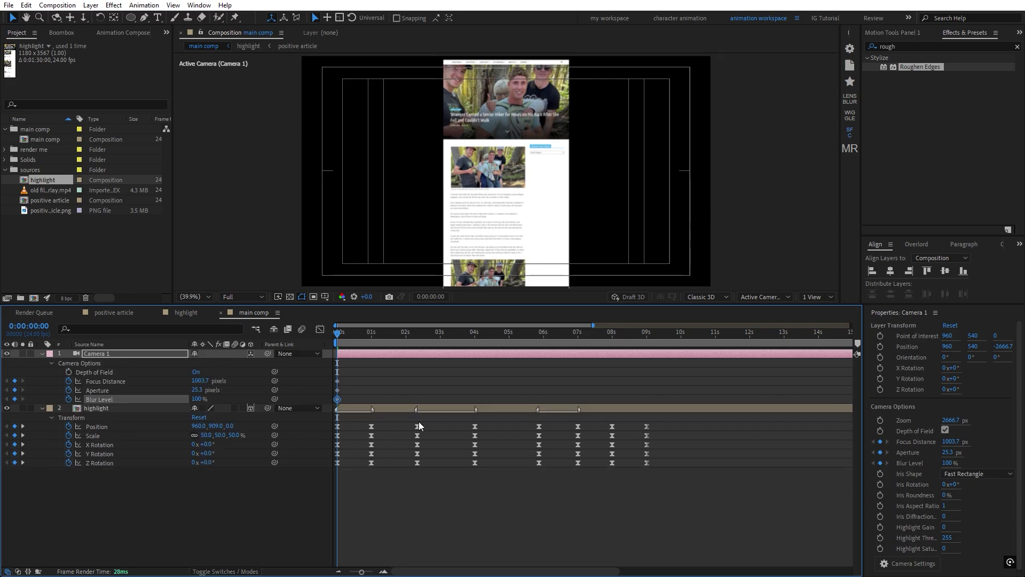
pyautogui.click(419, 509)
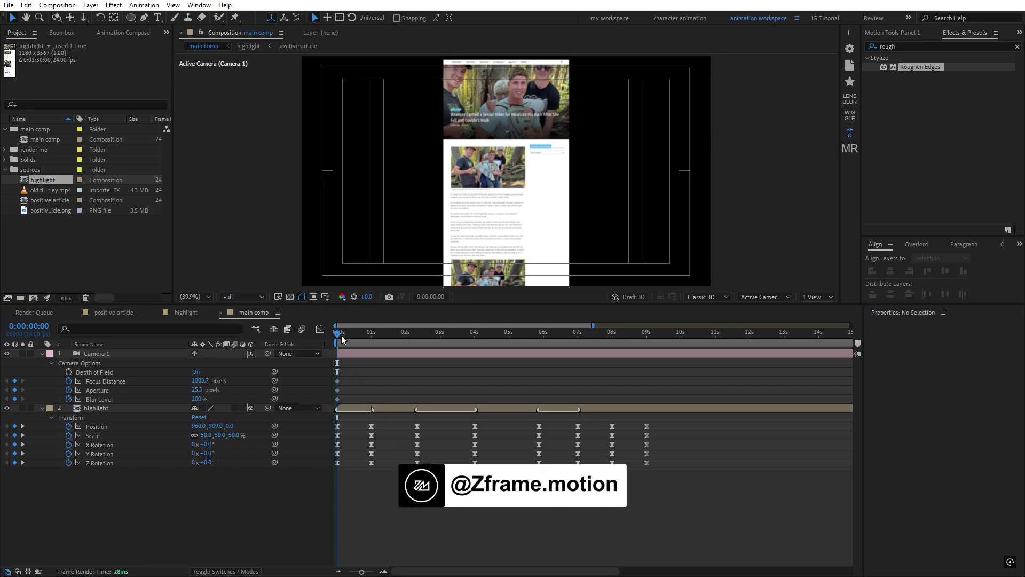
# Step: Try different focus distances for the camera at 1:00 and set its aperture there to 30 pixels
pyautogui.moveTo(341, 335); pyautogui.dragTo(373, 348)
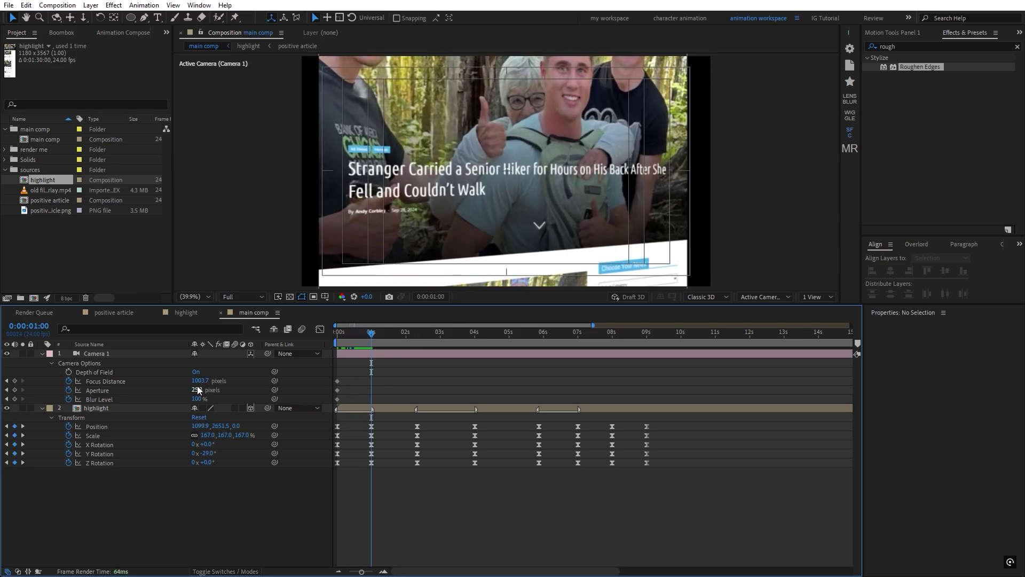
pyautogui.moveTo(197, 385); pyautogui.dragTo(195, 395)
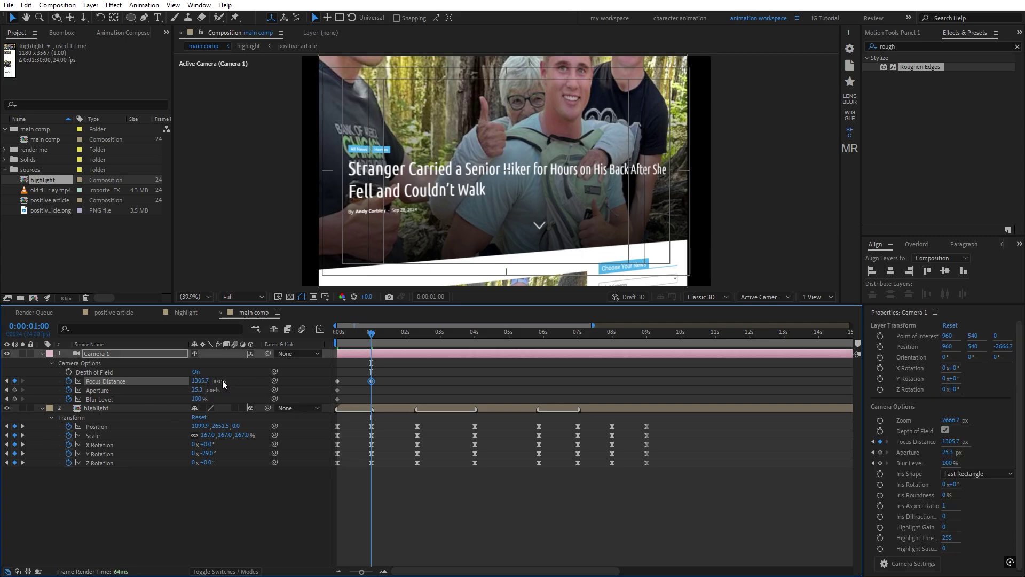
pyautogui.moveTo(102, 384); pyautogui.dragTo(80, 383)
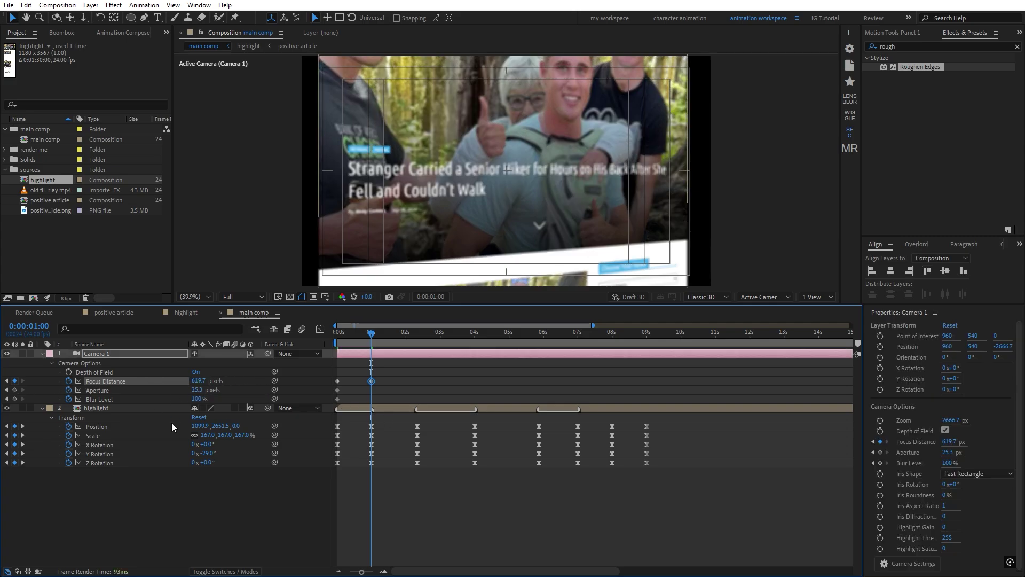
pyautogui.moveTo(197, 390); pyautogui.dragTo(212, 391)
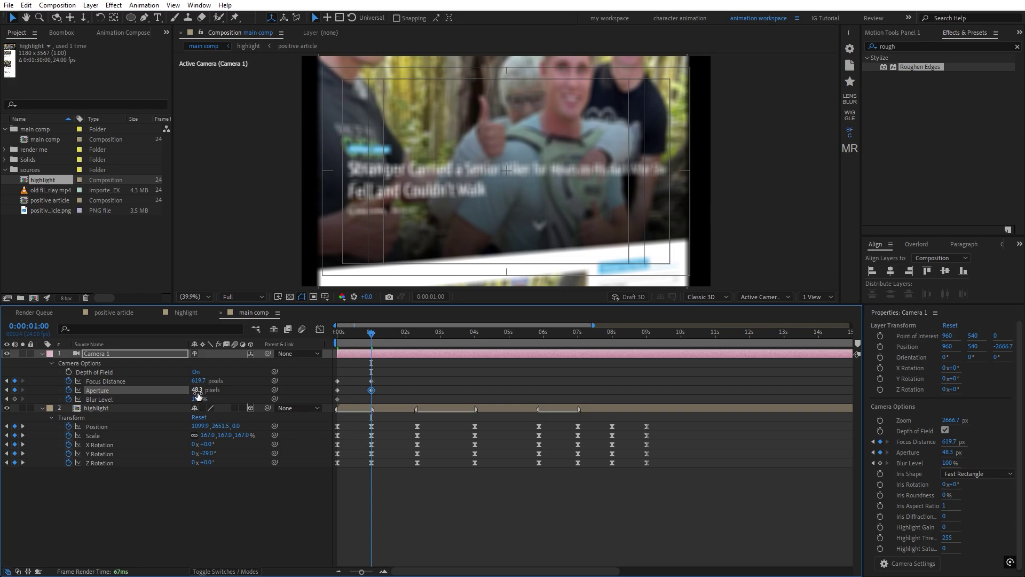
pyautogui.click(197, 391)
pyautogui.write('30')
pyautogui.press('Return')
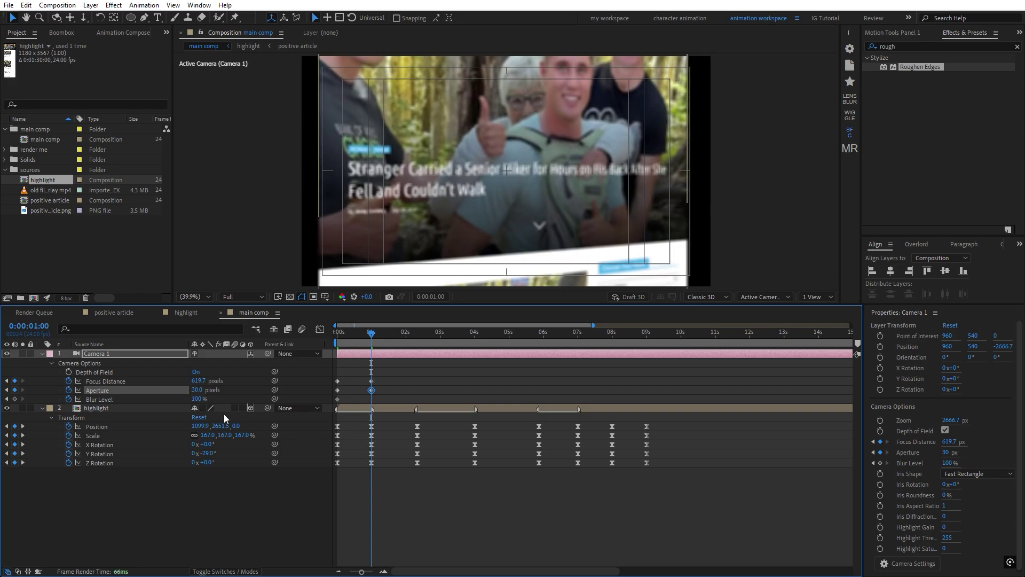
# Step: Copy the camera's first blur level keyframe to 1:00 and set the focus distance there to 1195.7 pixels
pyautogui.click(338, 400)
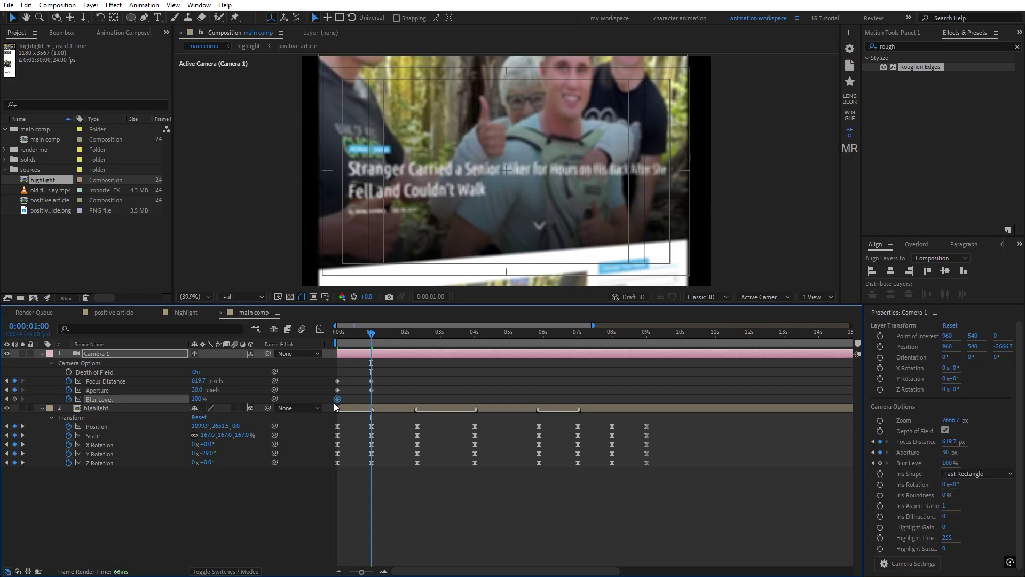
pyautogui.hotkey('ctrl', 'c')
pyautogui.hotkey('ctrl', 'v')
pyautogui.moveTo(199, 381); pyautogui.dragTo(514, 394)
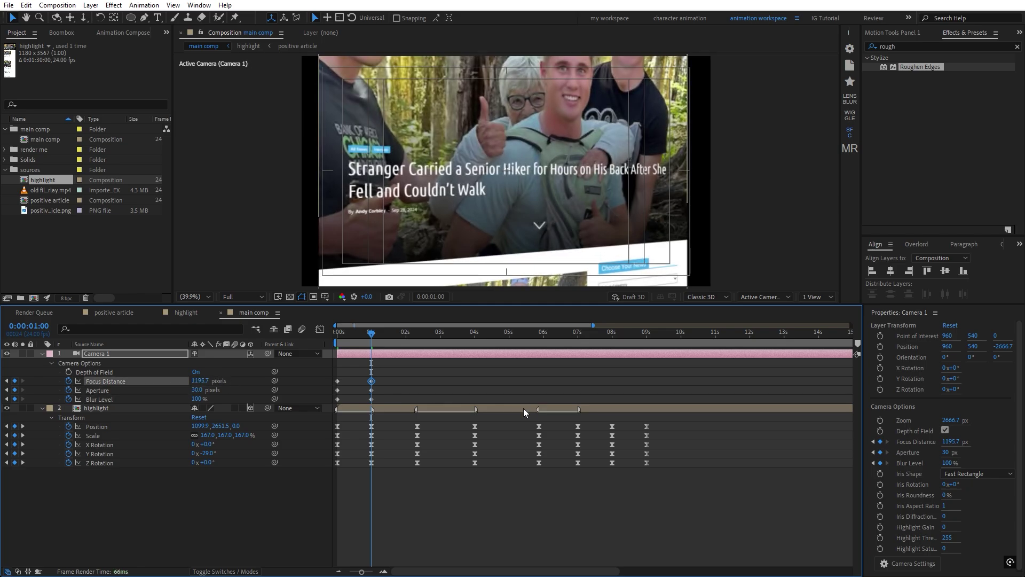
# Step: Copy the camera's focus distance, aperture and blur level keyframes from 1:00 to the article's third set of keyframes, just after 2:00
pyautogui.moveTo(395, 368); pyautogui.dragTo(364, 402)
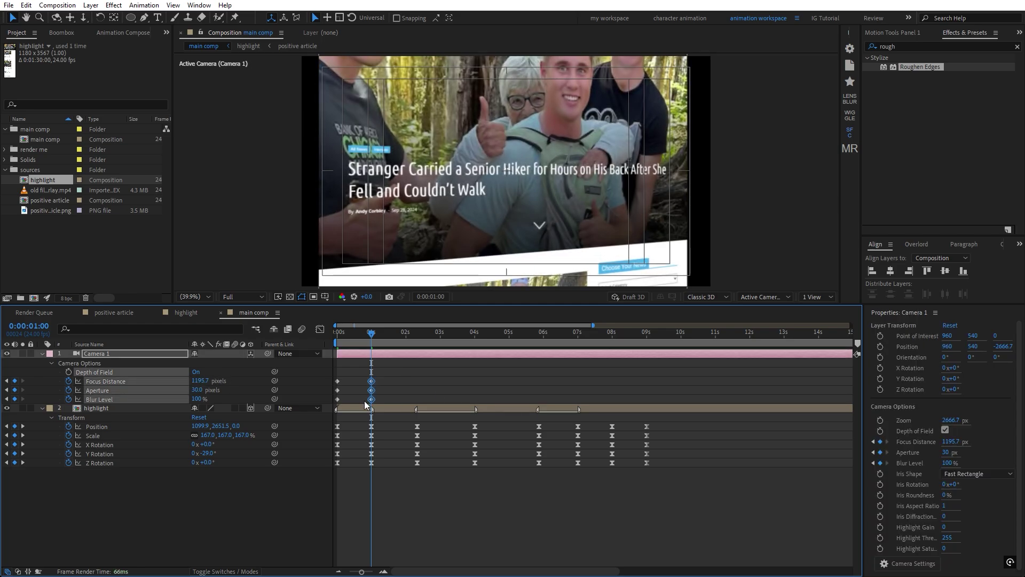
pyautogui.moveTo(385, 334); pyautogui.dragTo(478, 357)
pyautogui.hotkey('ctrl', 'c')
pyautogui.hotkey('ctrl', 'v')
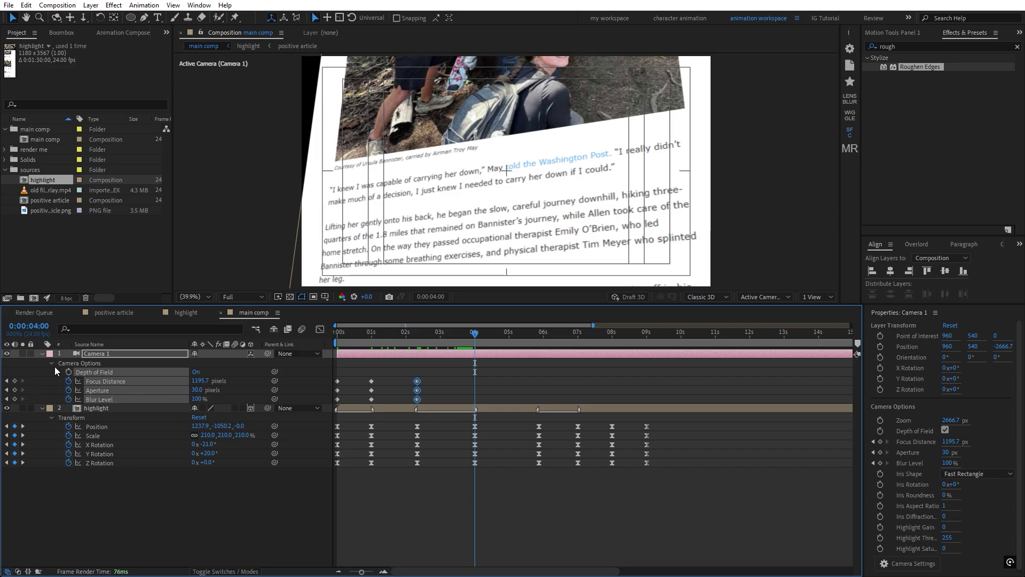
# Step: Set the camera's focus distance to the highlight layer at 4:00
pyautogui.click(123, 383)
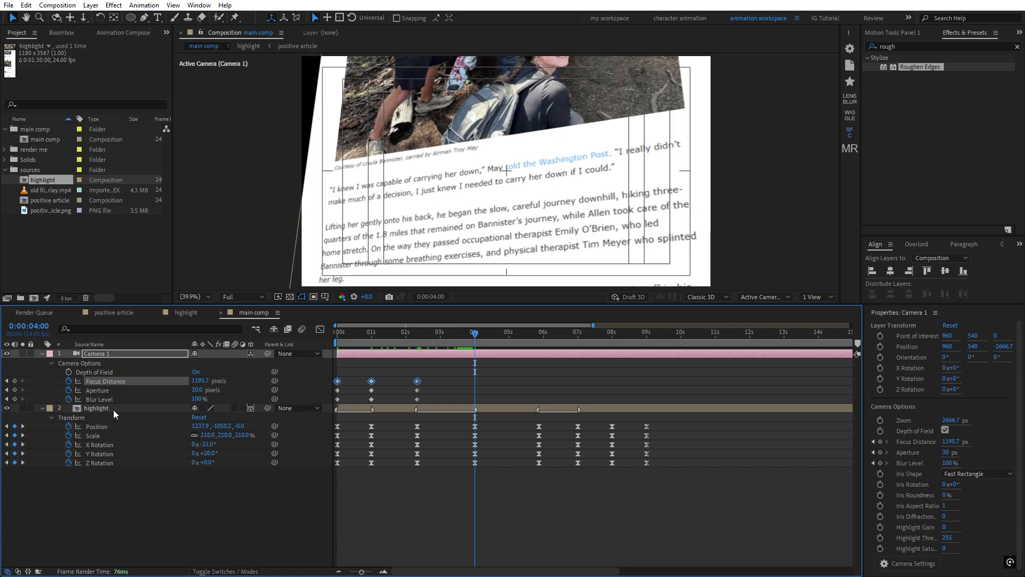
pyautogui.keyDown('shift'); pyautogui.click(118, 409); pyautogui.keyUp('shift')
pyautogui.click(91, 5)
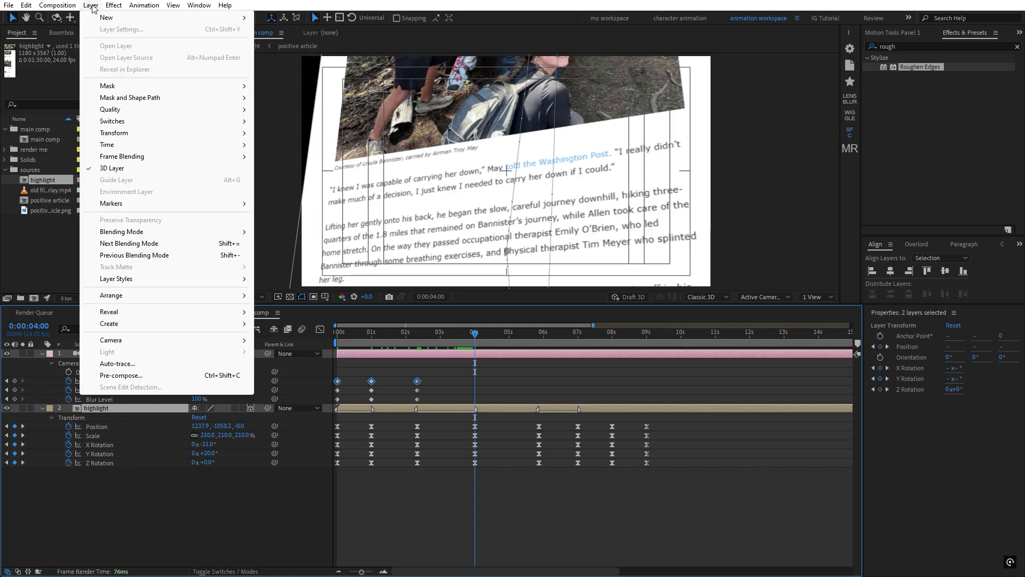
pyautogui.moveTo(131, 342)
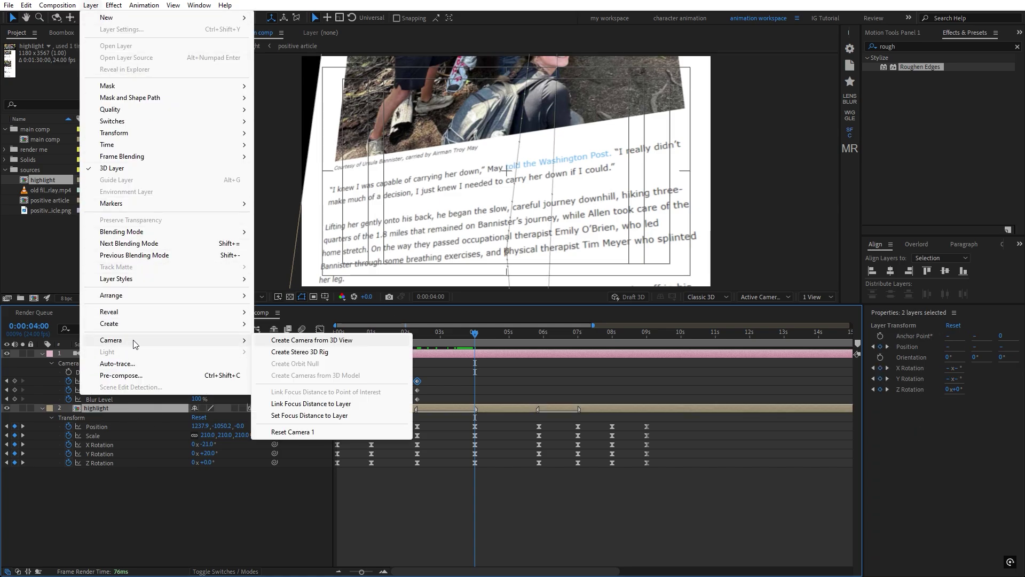
pyautogui.click(328, 417)
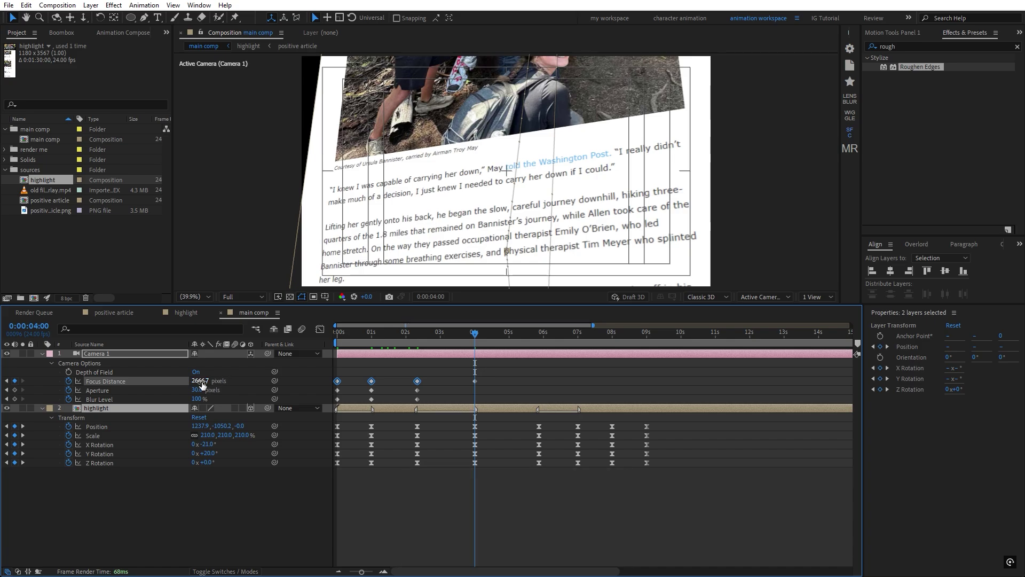
# Step: Set focus distance to 2243.7 and aperture to 525 pixels at 4:00, and continue the camera keyframes to 9:00, ending on the starting values
pyautogui.moveTo(202, 384); pyautogui.dragTo(177, 384)
pyautogui.moveTo(301, 386); pyautogui.dragTo(214, 385)
pyautogui.moveTo(200, 390); pyautogui.dragTo(466, 392)
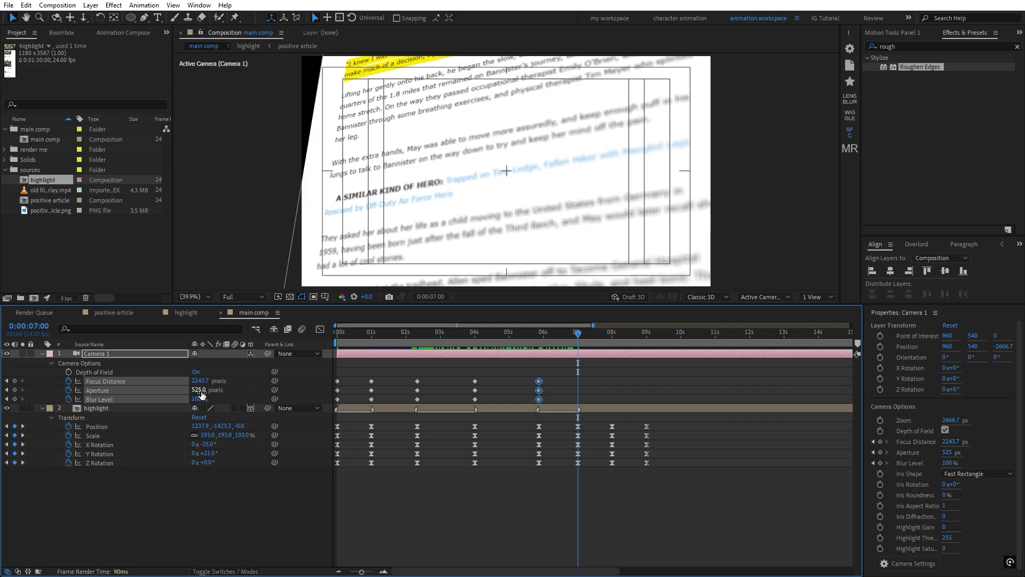
pyautogui.click(539, 399)
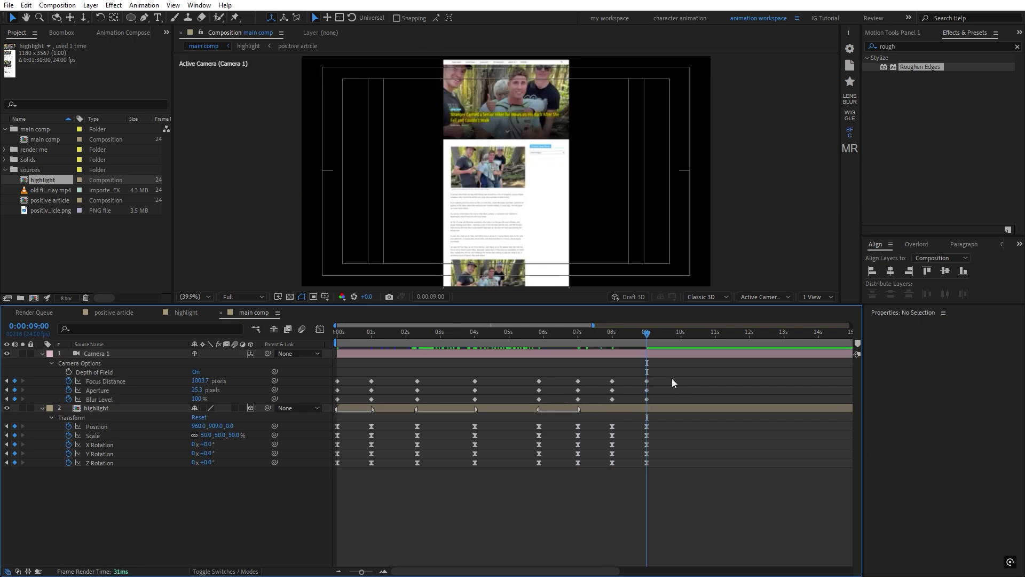
# Step: Apply Easy Ease to all of the camera's focus distance, aperture and blur level keyframes and check their speed curves
pyautogui.click(329, 404)
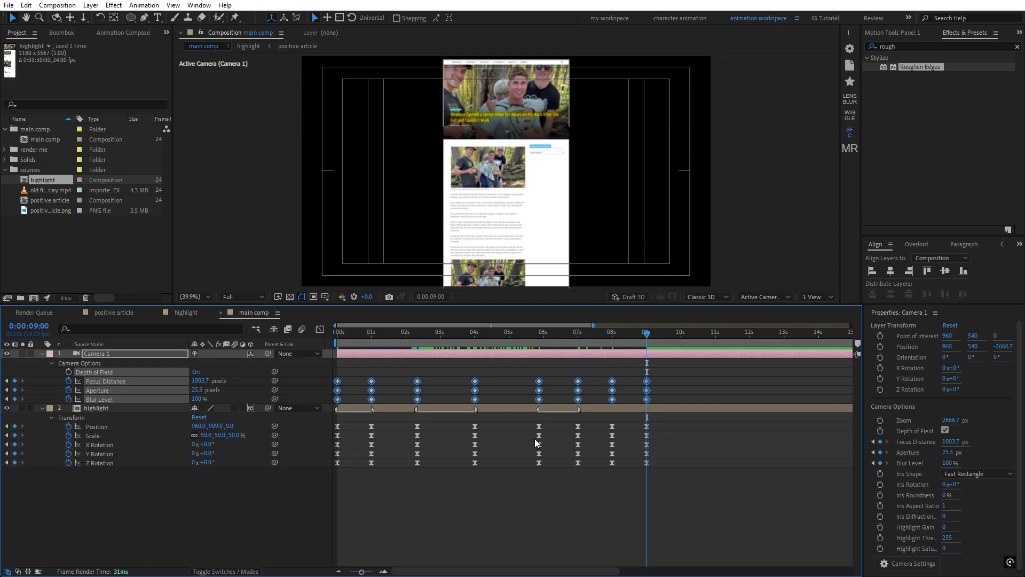
pyautogui.press('F9')
pyautogui.click(320, 330)
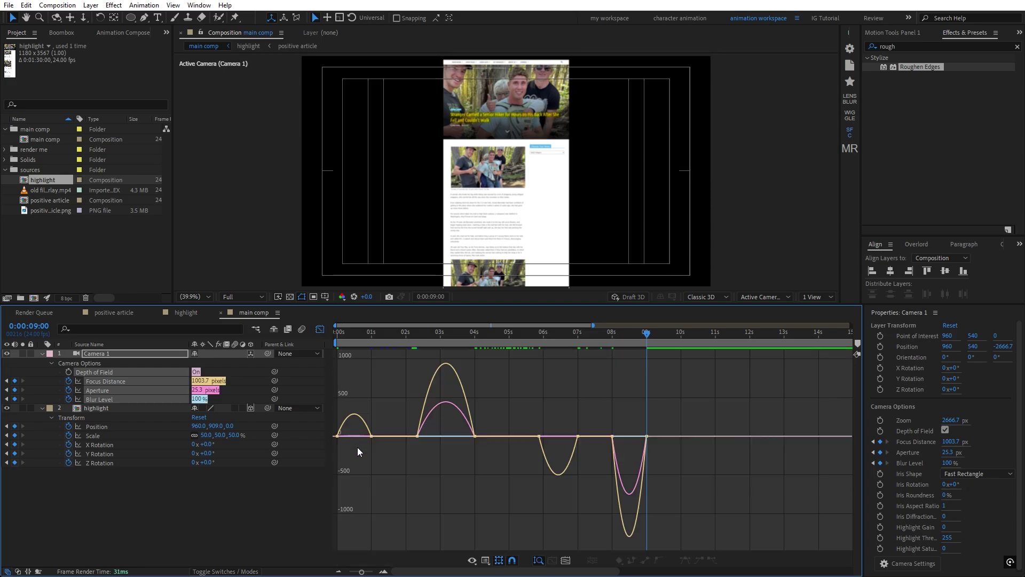
pyautogui.moveTo(682, 414); pyautogui.dragTo(346, 451)
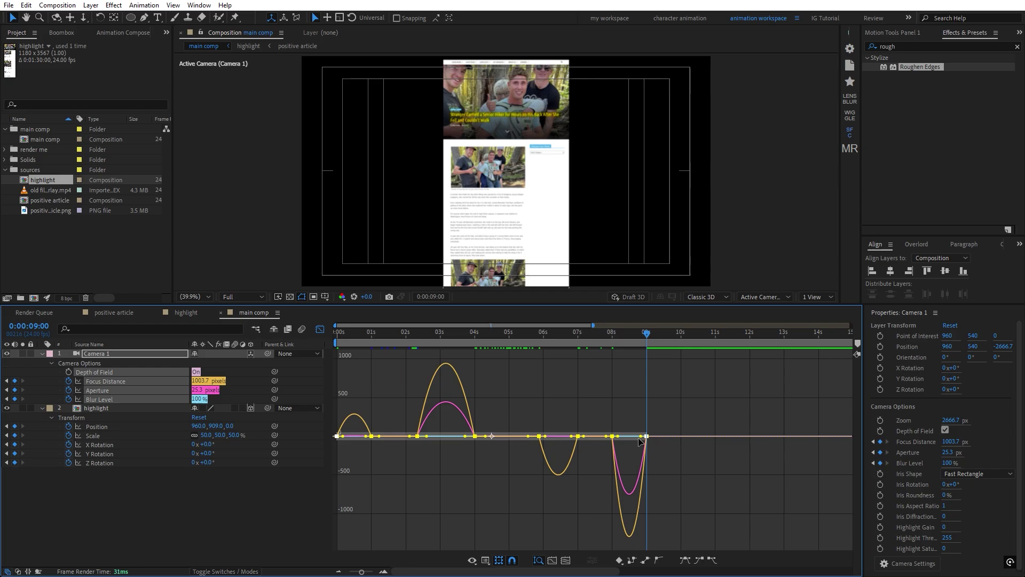
pyautogui.click(319, 329)
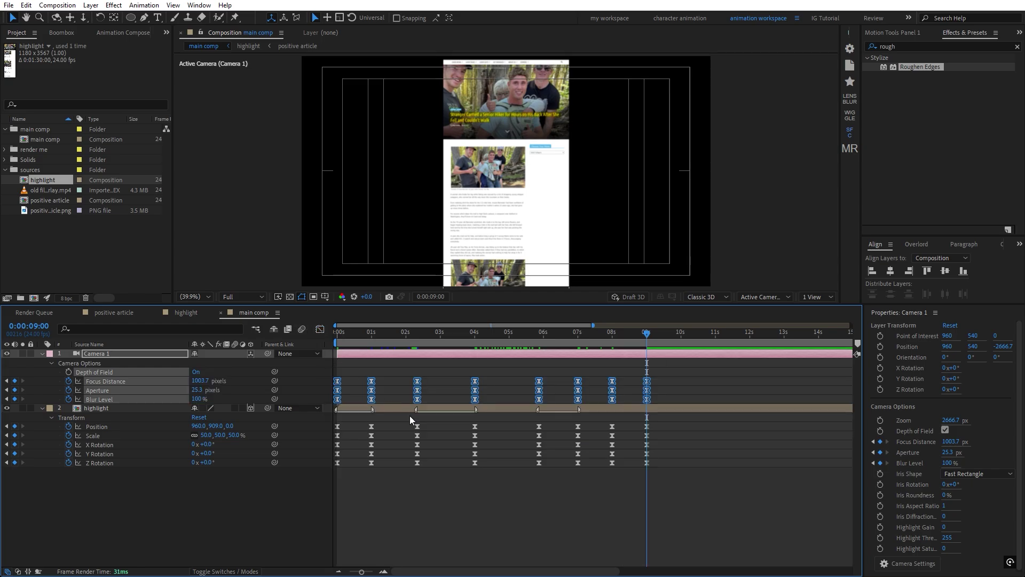
# Step: Apply Motion Tools easing of 80 to all camera and highlight layer keyframes, and preview the animation from the start
pyautogui.click(899, 36)
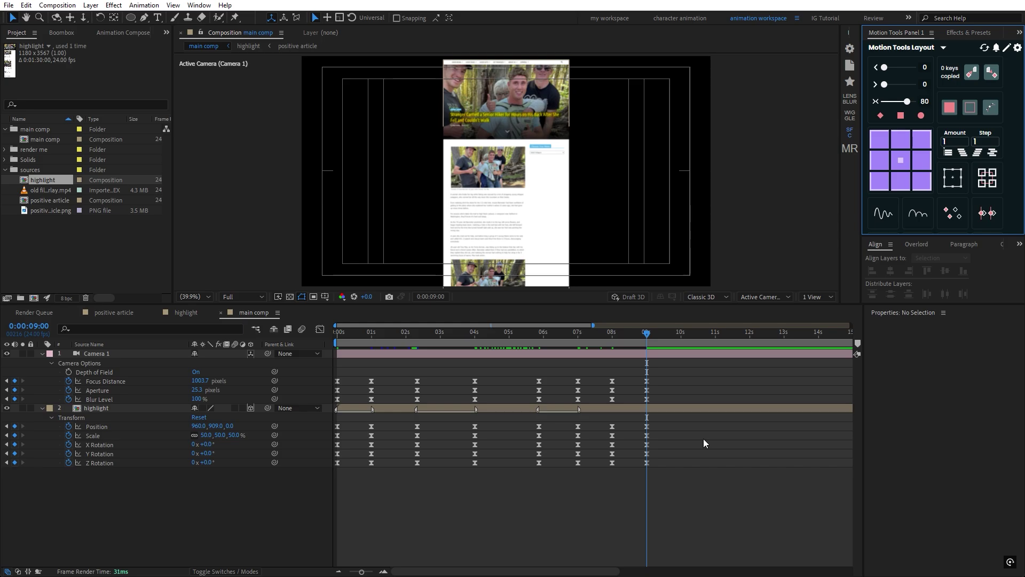
pyautogui.moveTo(687, 368); pyautogui.dragTo(321, 495)
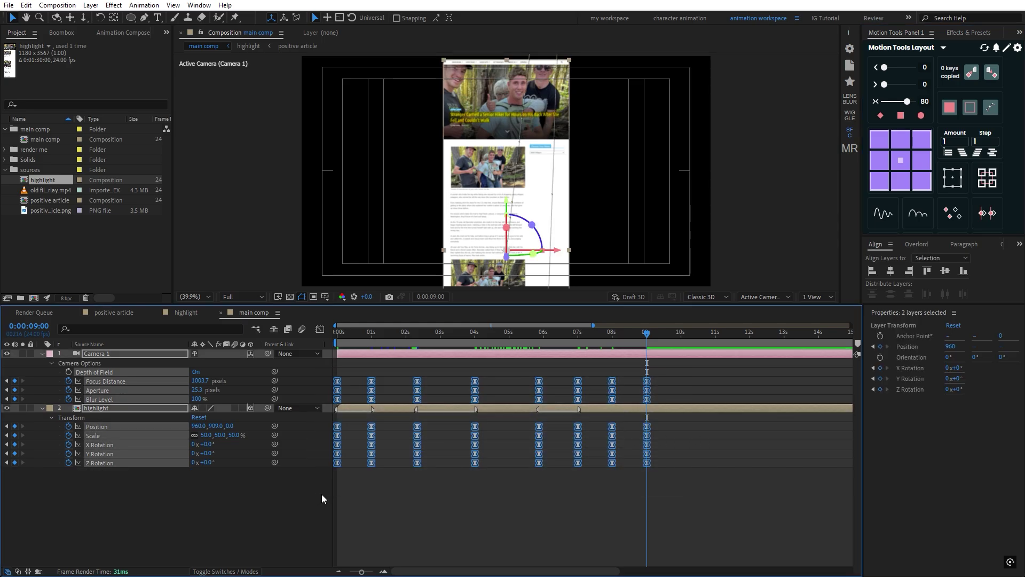
pyautogui.click(908, 102)
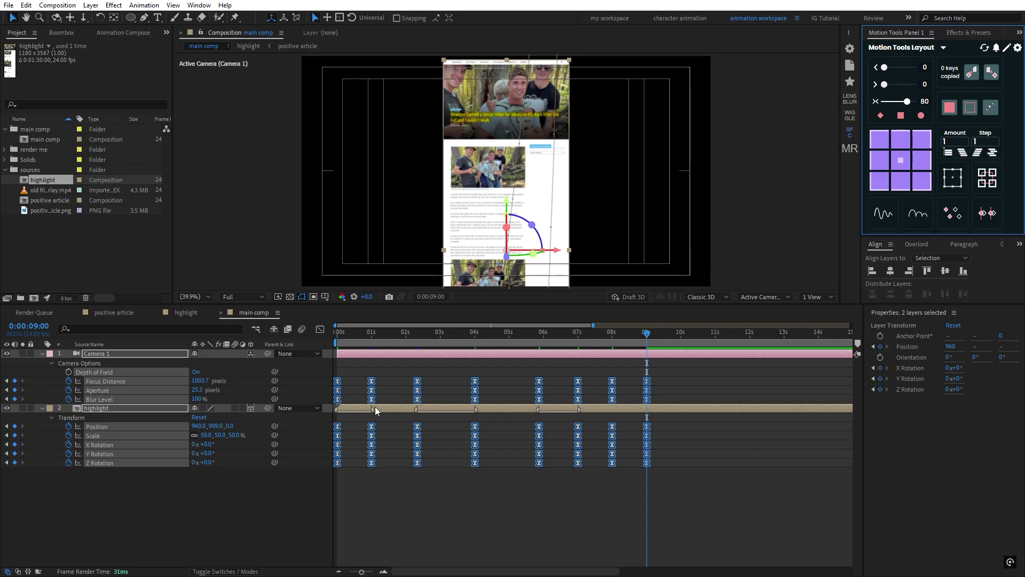
pyautogui.click(325, 343)
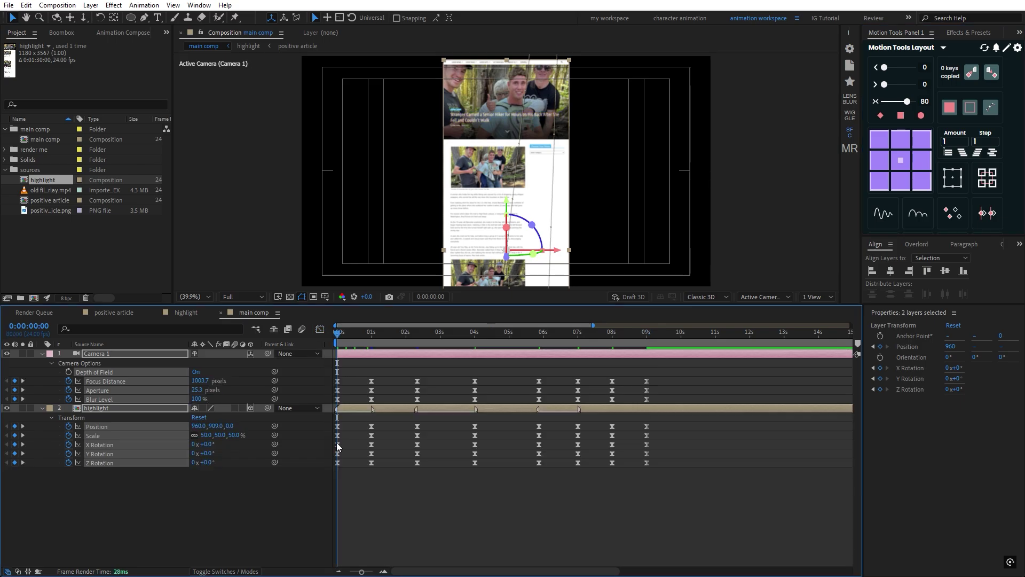
pyautogui.press('Home')
pyautogui.click(406, 523)
pyautogui.press('space')
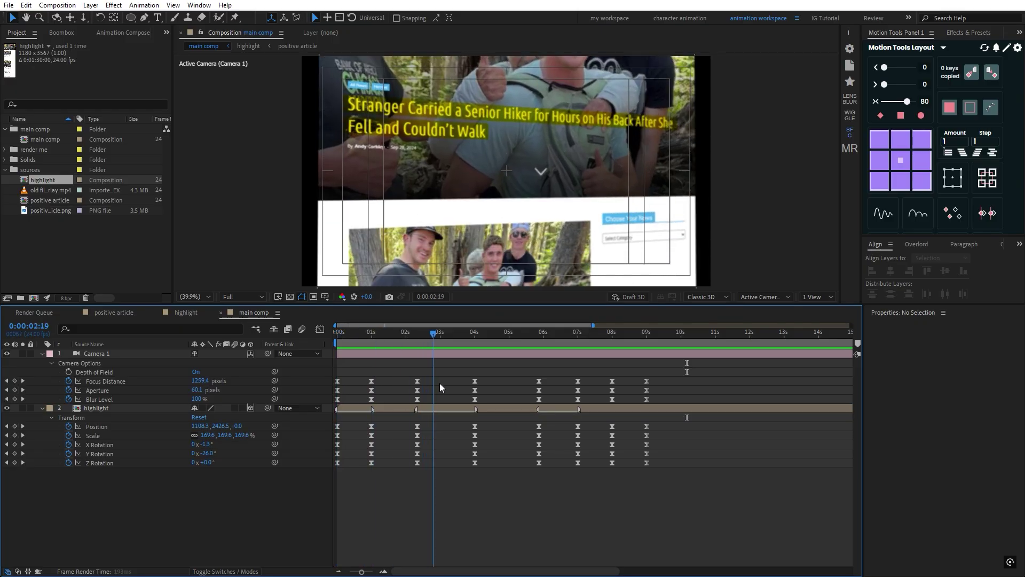
pyautogui.moveTo(587, 412); pyautogui.dragTo(371, 419)
# Step: Add a null object to main comp, make it a 3D layer, and parent Camera 1 to it
pyautogui.rightClick(198, 503)
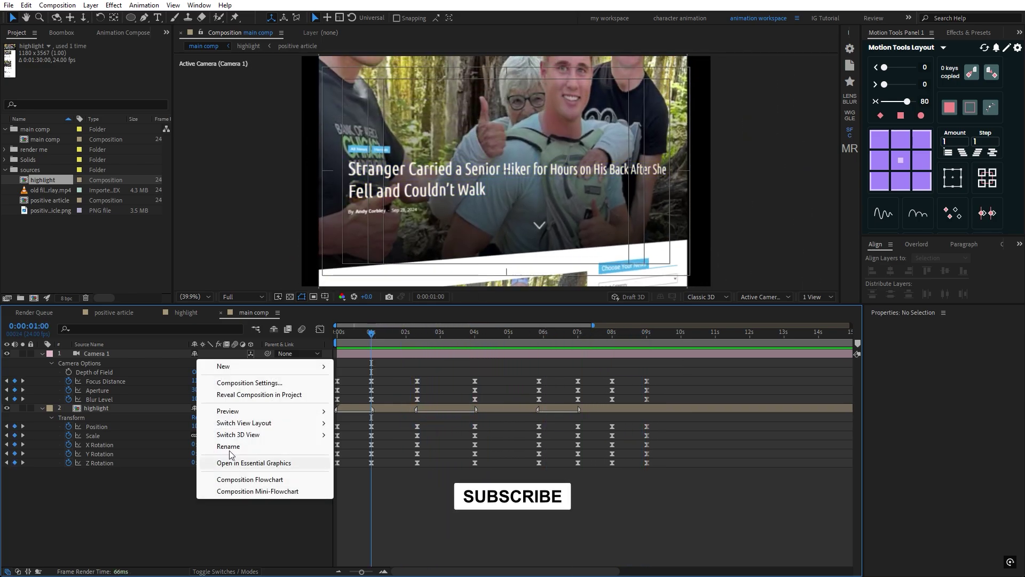
pyautogui.moveTo(240, 366)
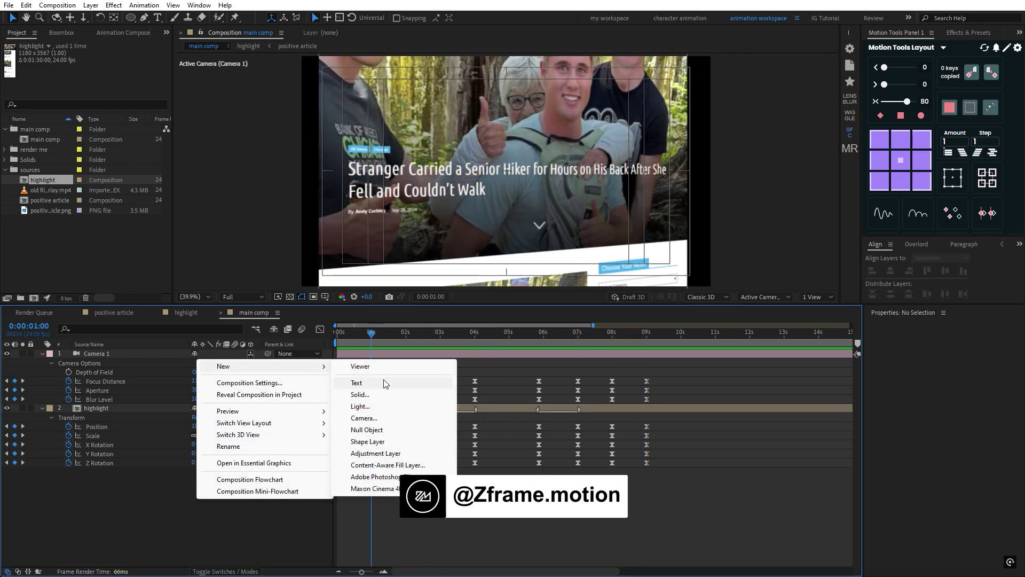
pyautogui.click(372, 431)
pyautogui.click(249, 354)
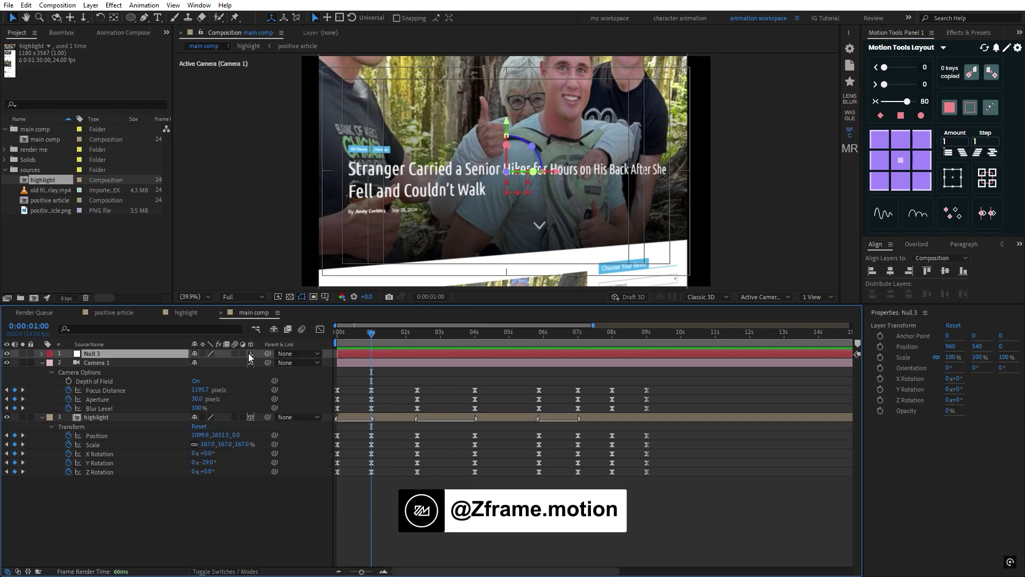
pyautogui.click(110, 363)
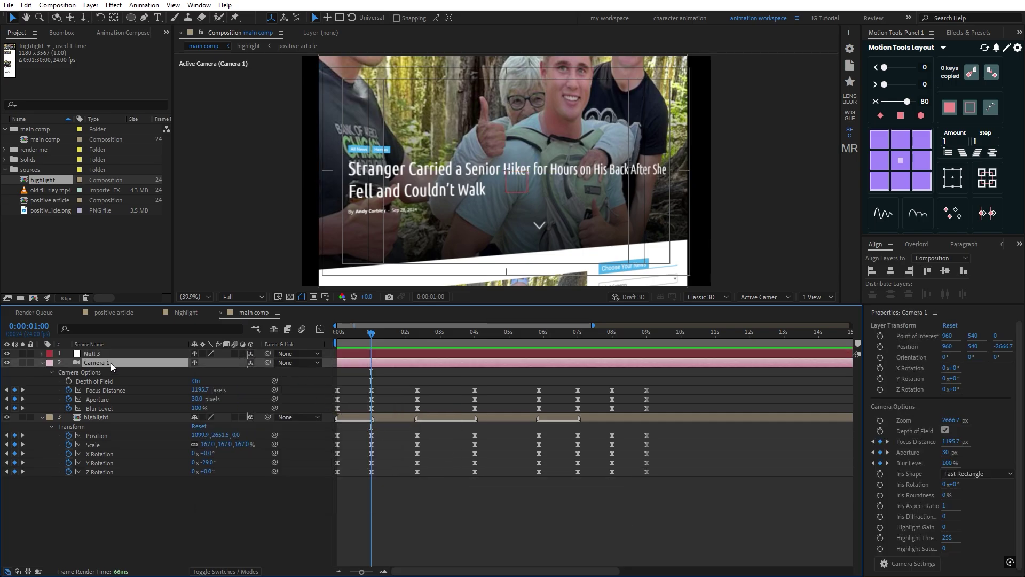
pyautogui.moveTo(267, 363); pyautogui.dragTo(123, 354)
# Step: Add the expression wiggle(1,10) to the null's position and scrub through the animation to check the motion
pyautogui.click(123, 354)
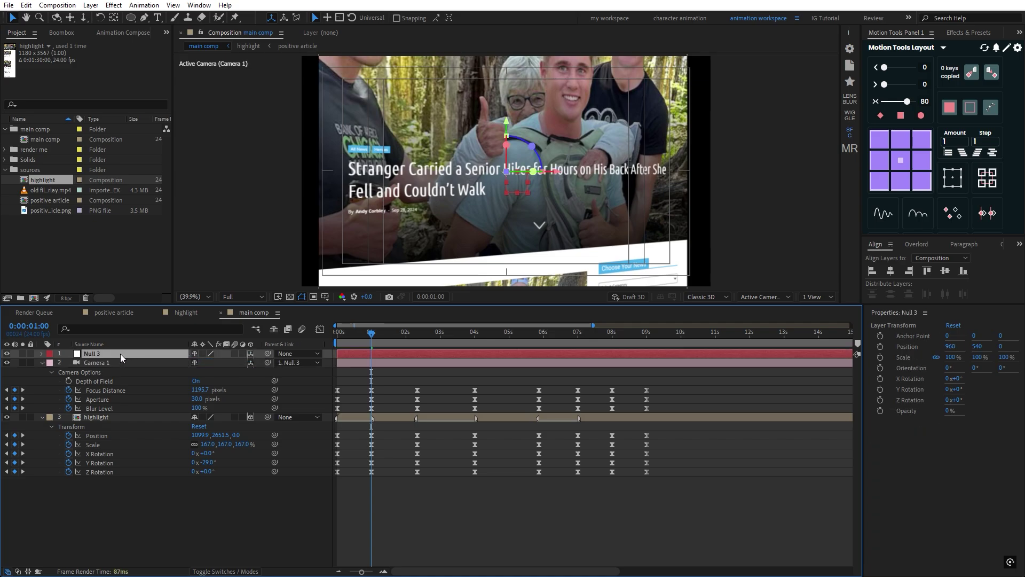
pyautogui.press('p')
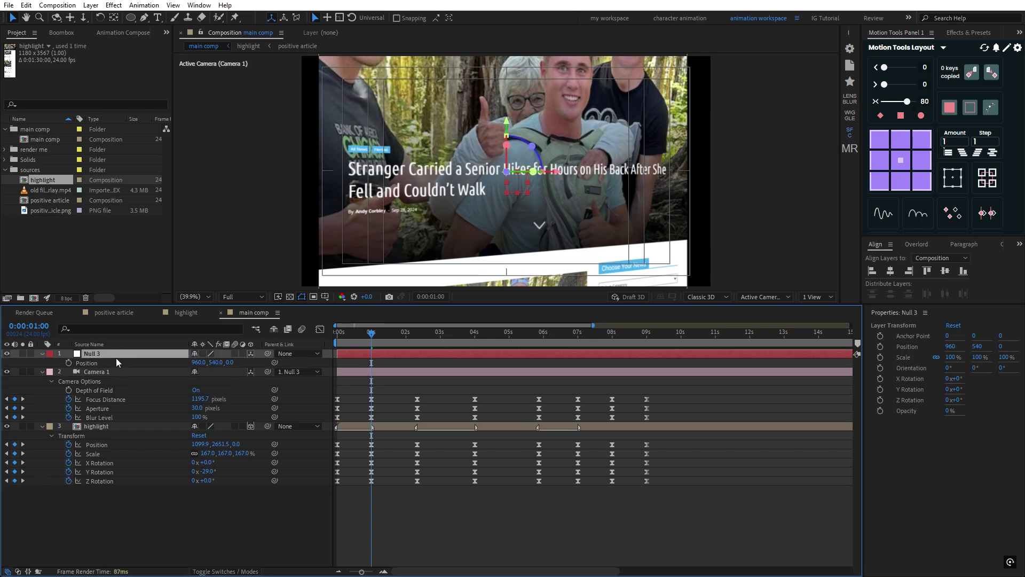
pyautogui.keyDown('alt'); pyautogui.click(69, 363); pyautogui.keyUp('alt')
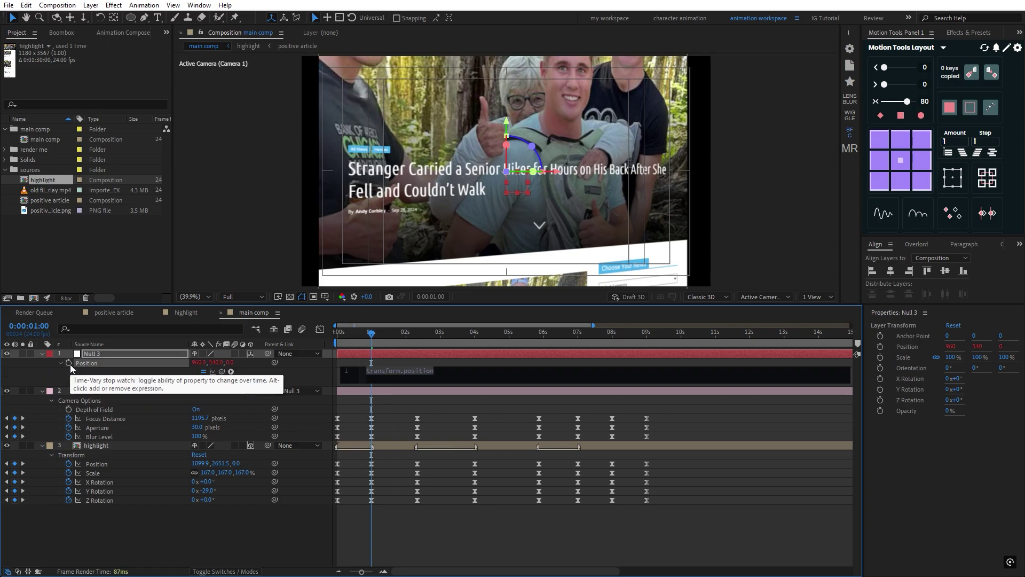
pyautogui.write('wiggle(1,10')
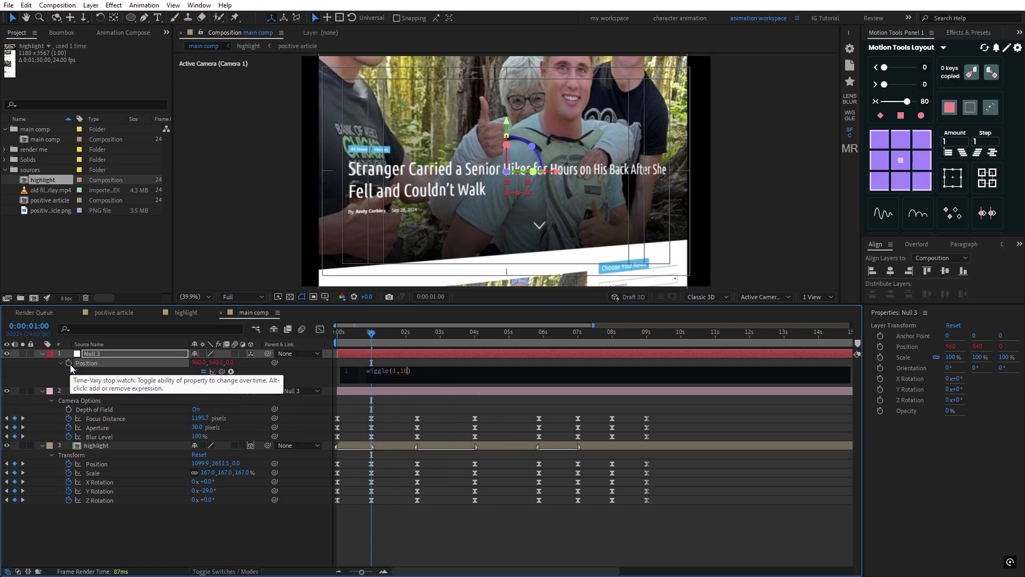
pyautogui.press('KP_Enter')
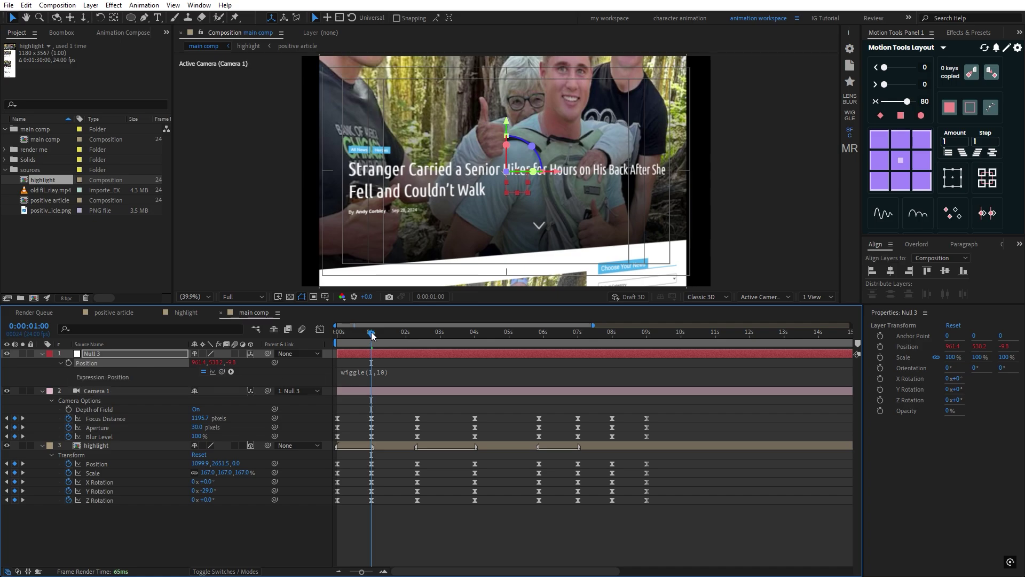
pyautogui.moveTo(371, 332); pyautogui.dragTo(648, 384)
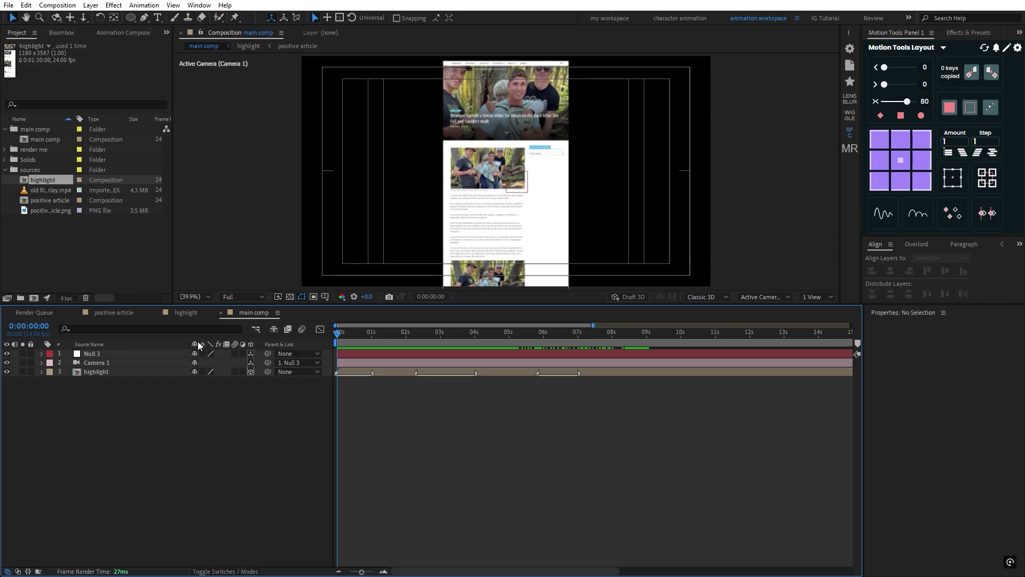
# Step: Add a white 1920 x 1080 solid beneath all other layers as the background and preview the animation
pyautogui.rightClick(113, 443)
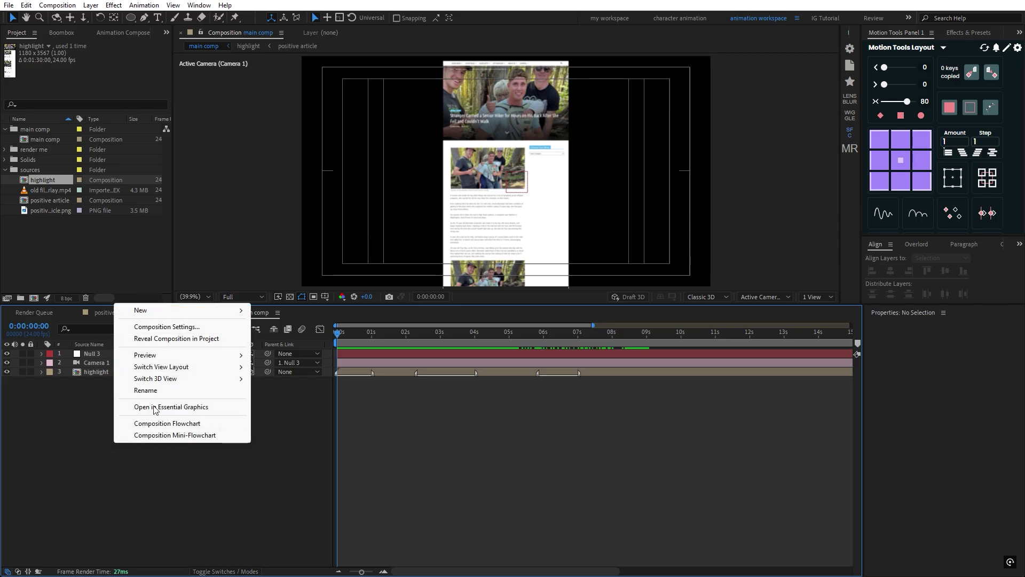
pyautogui.moveTo(160, 312)
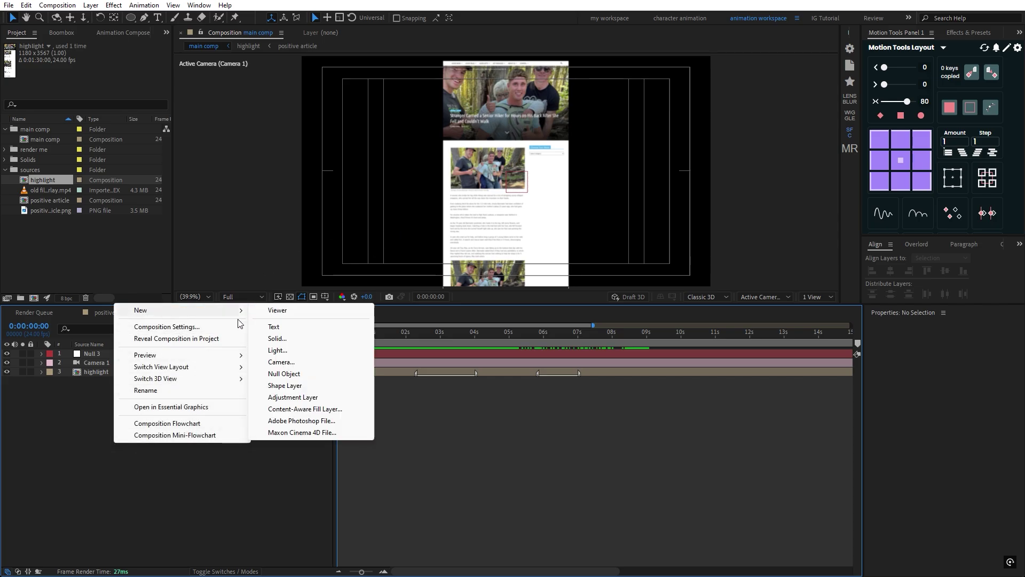
pyautogui.click(291, 339)
pyautogui.click(684, 350)
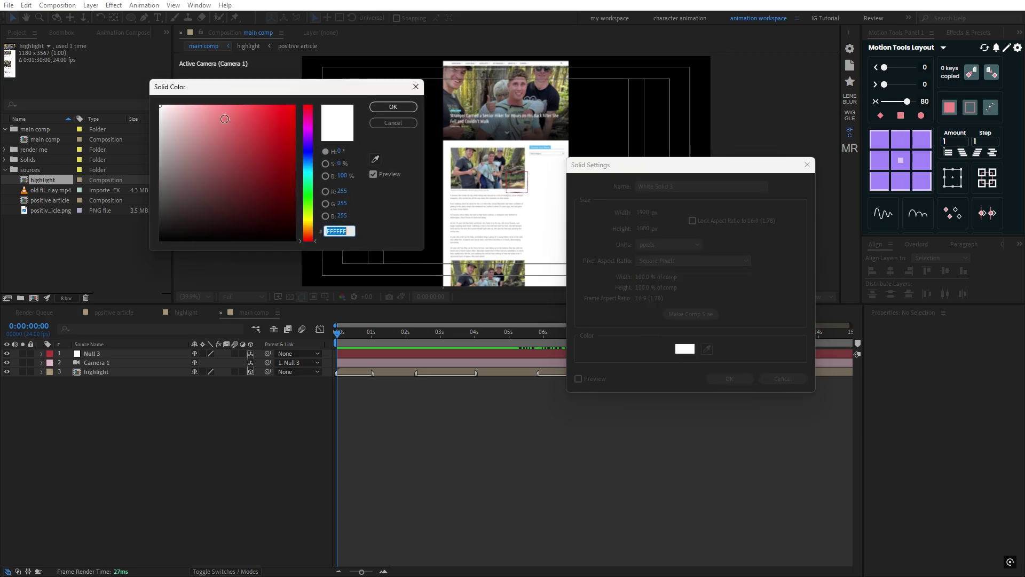
pyautogui.click(393, 107)
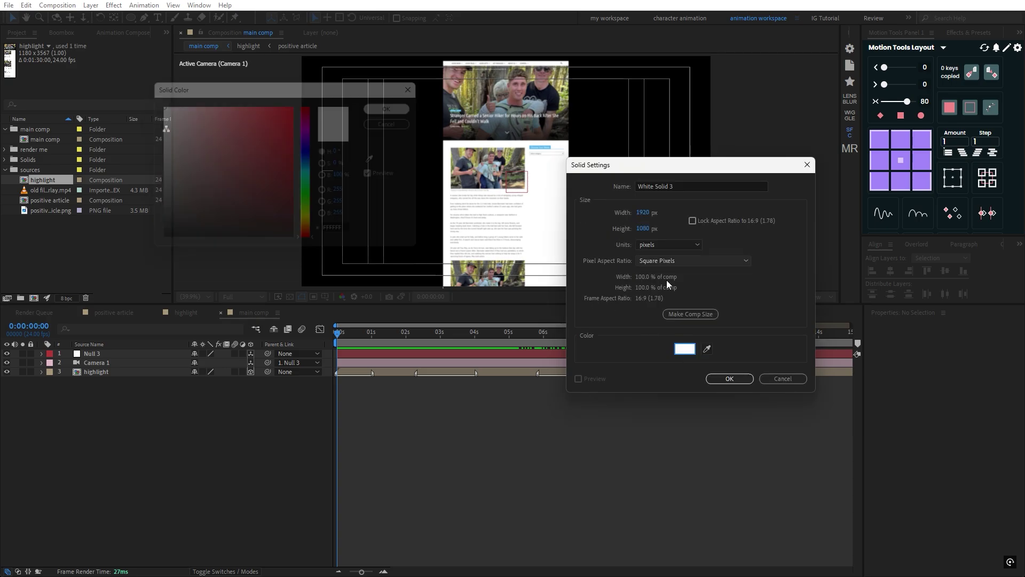
pyautogui.click(728, 378)
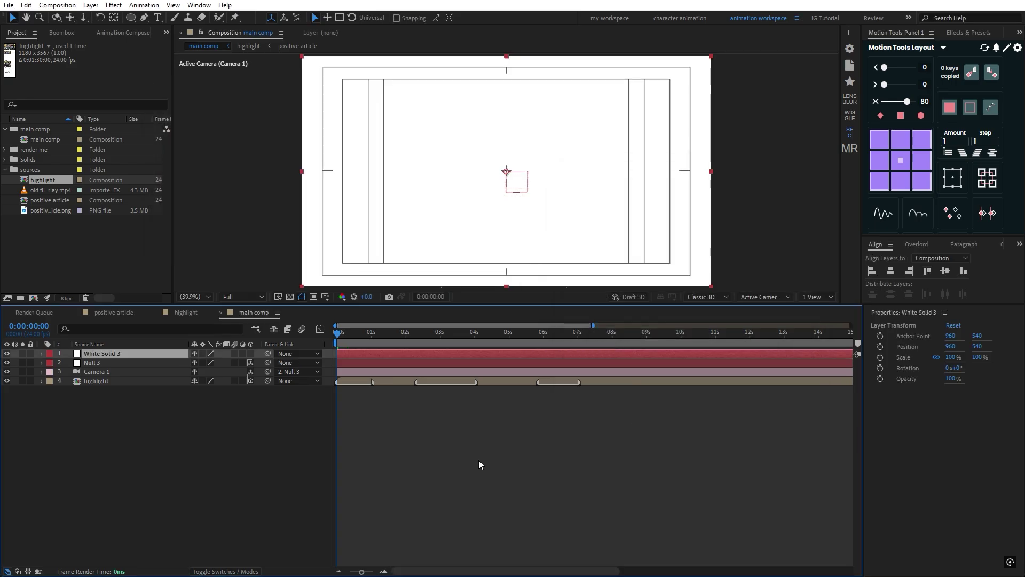
pyautogui.hotkey('ctrl', 'shift', '[')
pyautogui.click(479, 460)
pyautogui.press('space')
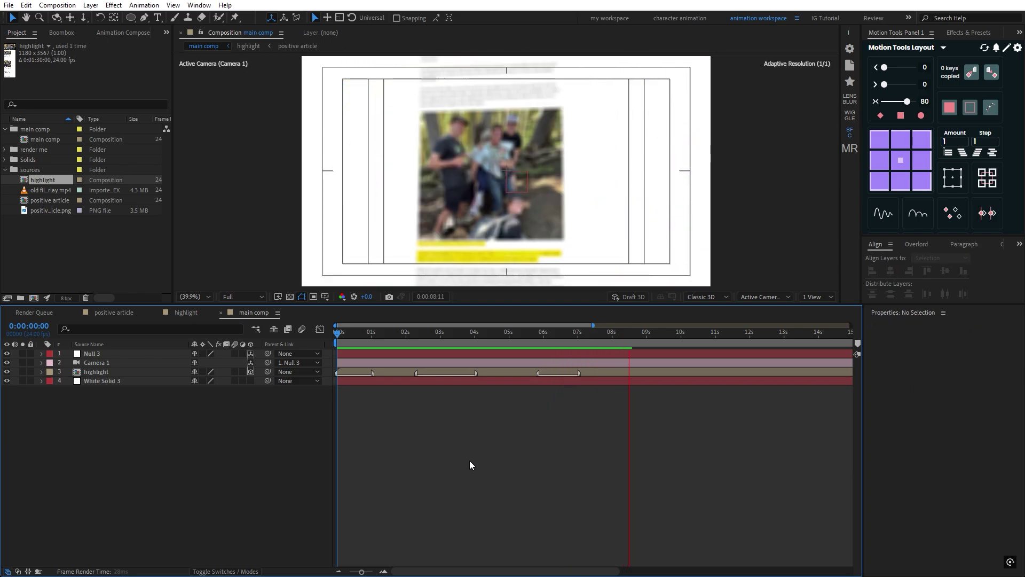
pyautogui.press('space')
pyautogui.moveTo(613, 338); pyautogui.dragTo(327, 376)
# Step: Add an adjustment layer above all layers in main comp and apply the Posterize Time effect to it
pyautogui.rightClick(119, 425)
pyautogui.moveTo(213, 431)
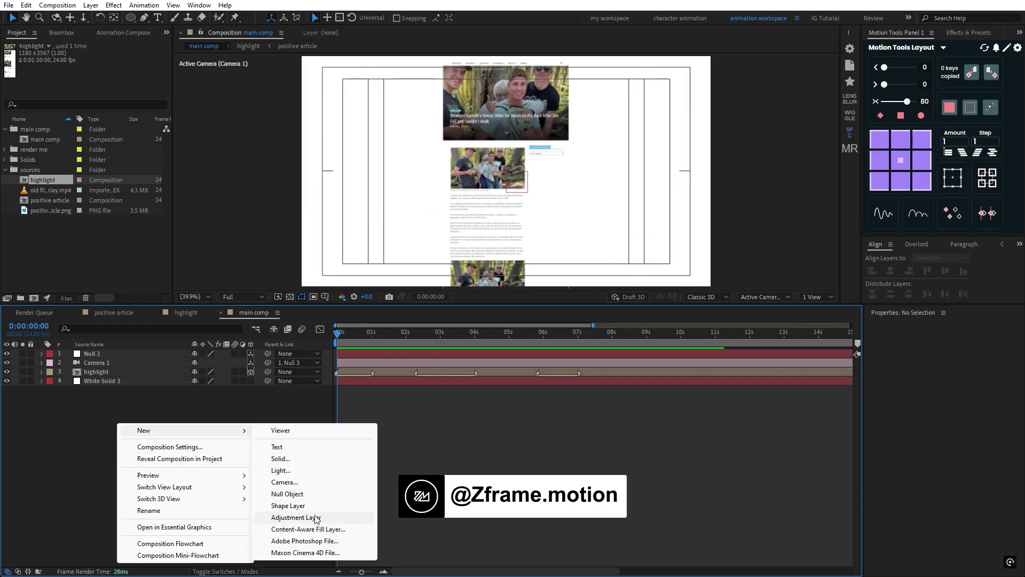
pyautogui.click(314, 517)
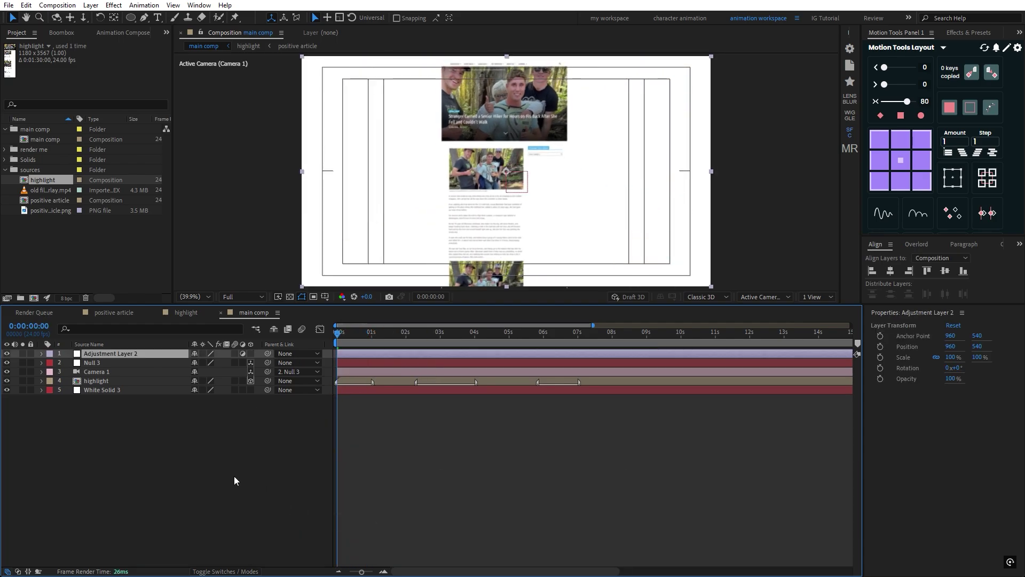
pyautogui.hotkey('ctrl', '5')
pyautogui.write('poste')
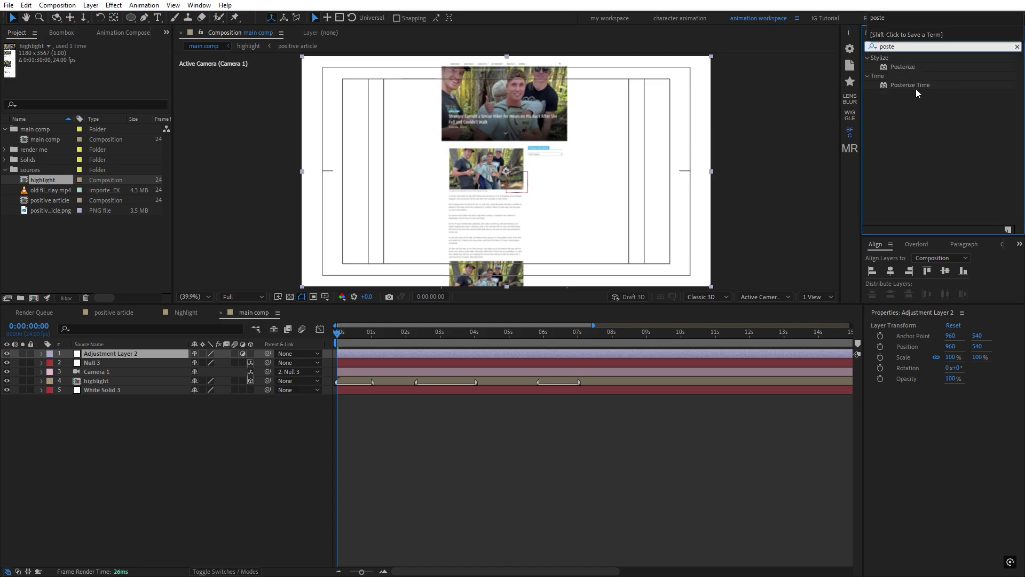
pyautogui.moveTo(917, 90); pyautogui.dragTo(135, 357)
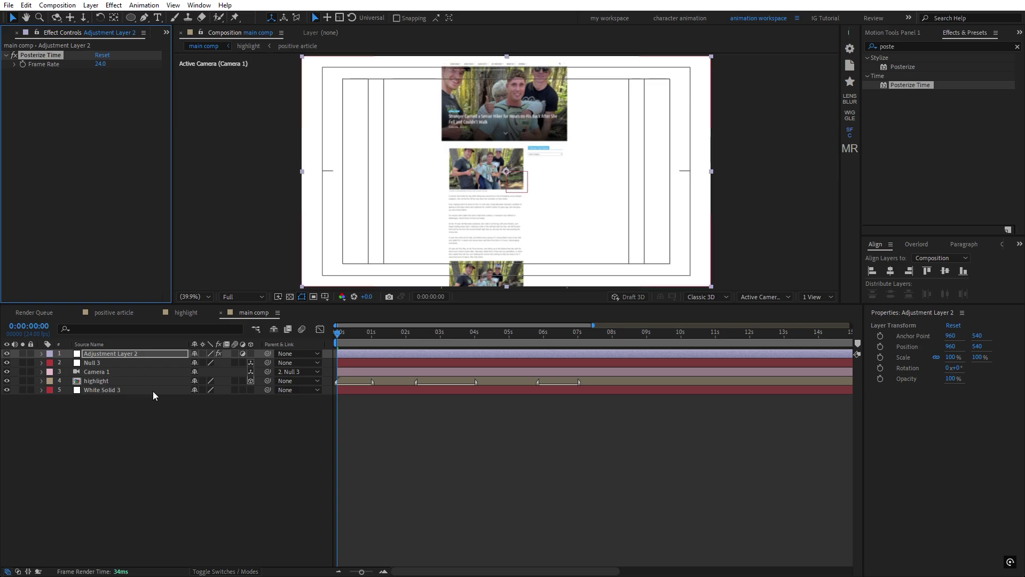
# Step: Check main comp's frame rate, set the Posterize Time frame rate to 12, and preview the result
pyautogui.click(205, 428)
pyautogui.hotkey('ctrl', 'k')
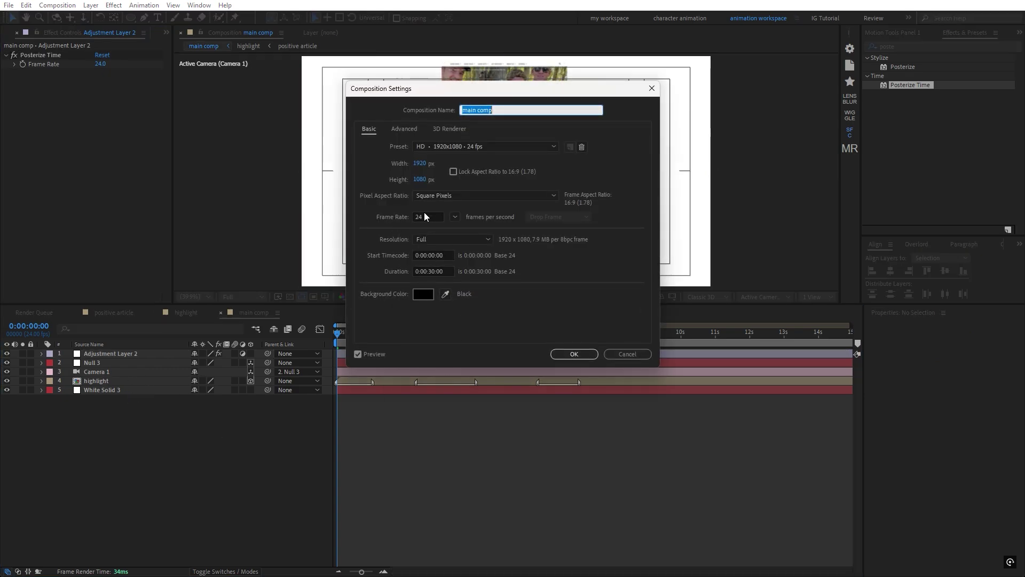
pyautogui.doubleClick(414, 217)
pyautogui.press('Return')
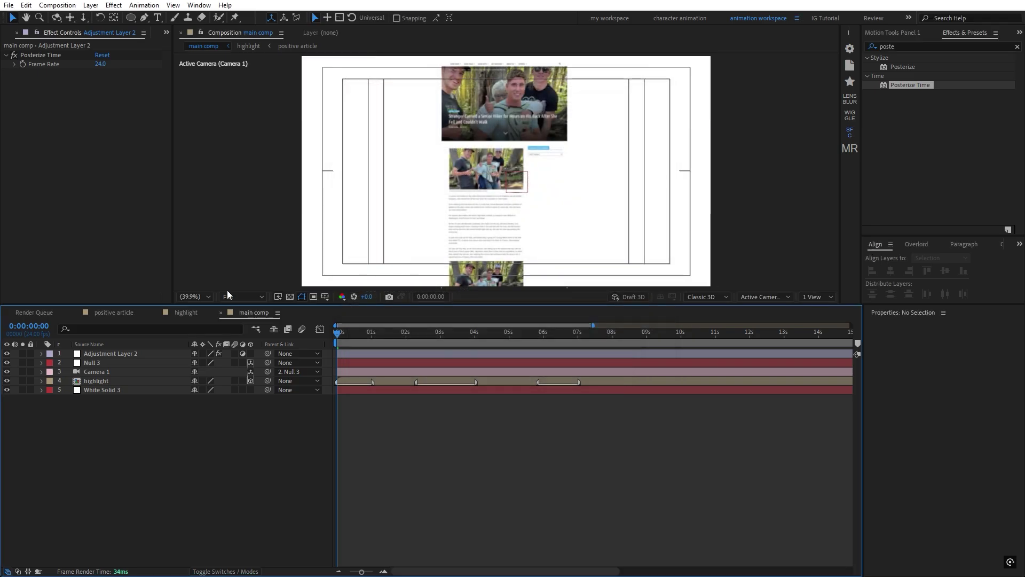
pyautogui.click(114, 354)
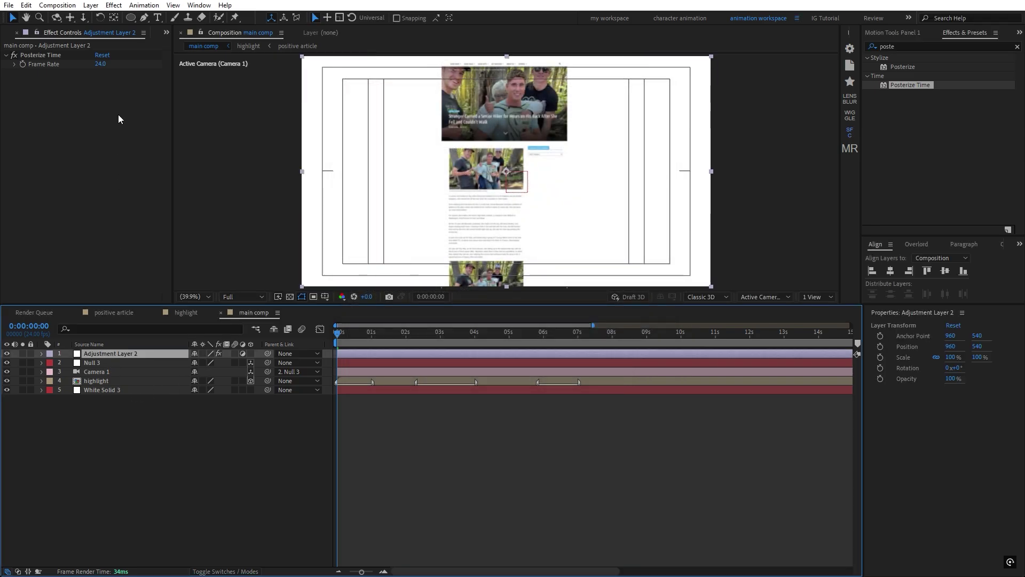
pyautogui.click(100, 64)
pyautogui.write('12')
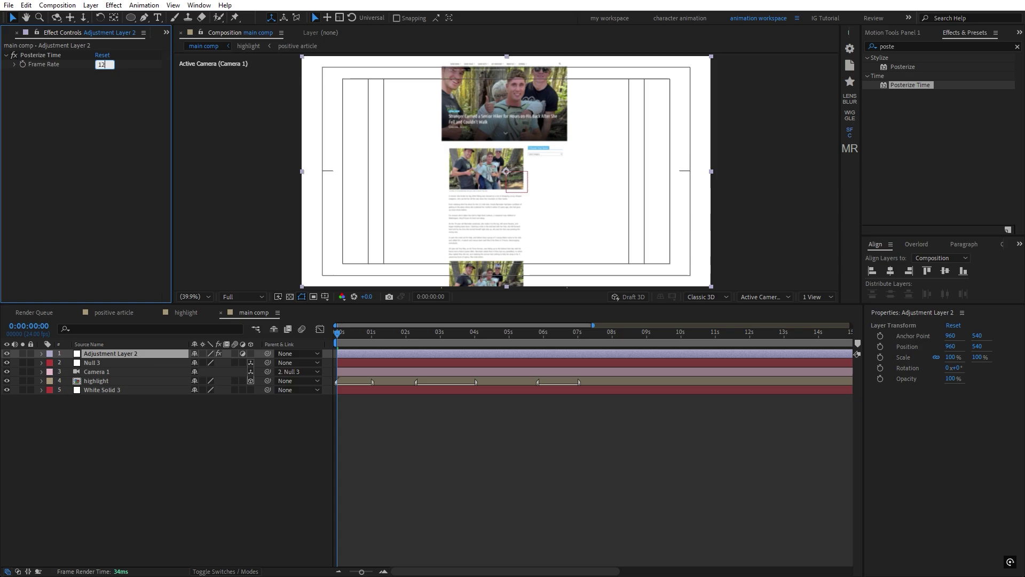
pyautogui.press('Return')
pyautogui.click(194, 433)
pyautogui.press('space')
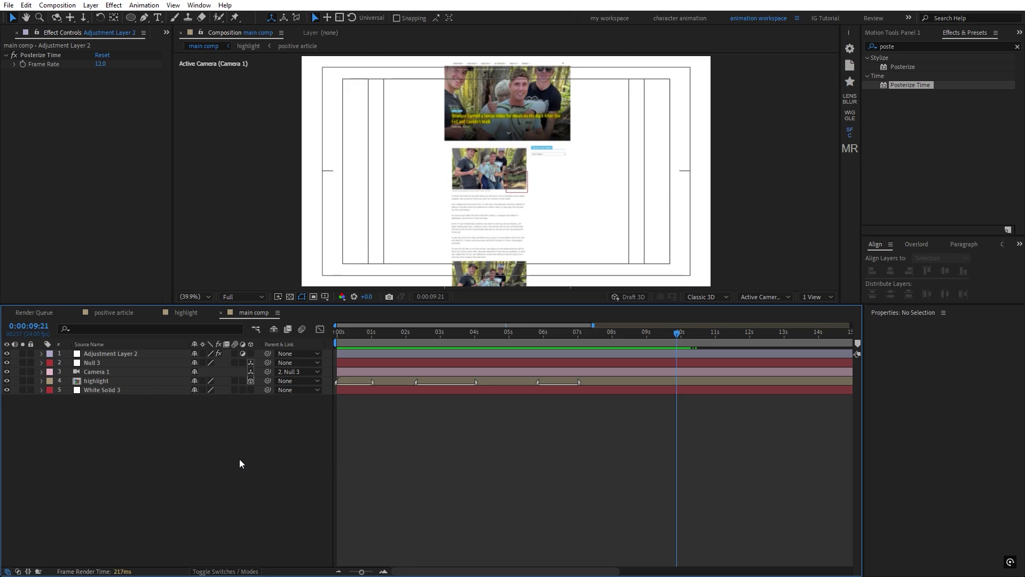
# Step: Create a composition from old film grain overlay.mp4 and place that composition in main comp directly below the adjustment layer
pyautogui.click(166, 32)
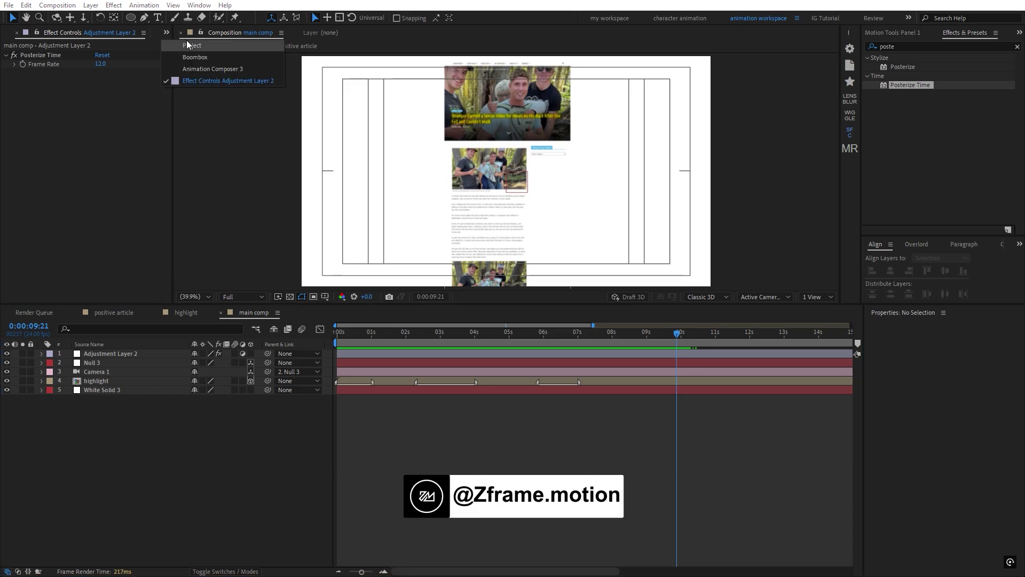
pyautogui.click(188, 45)
pyautogui.click(53, 191)
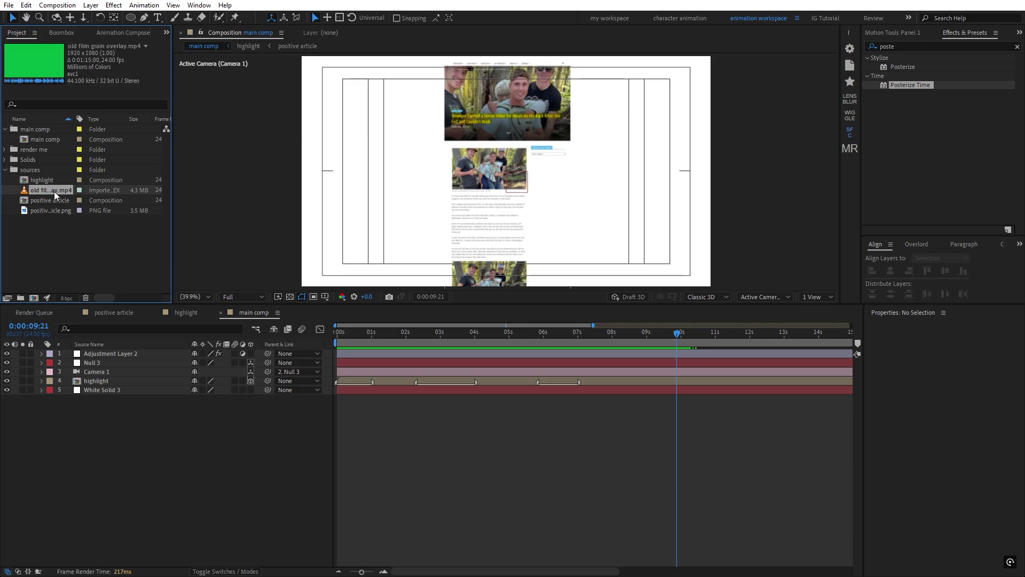
pyautogui.moveTo(54, 191); pyautogui.dragTo(34, 299)
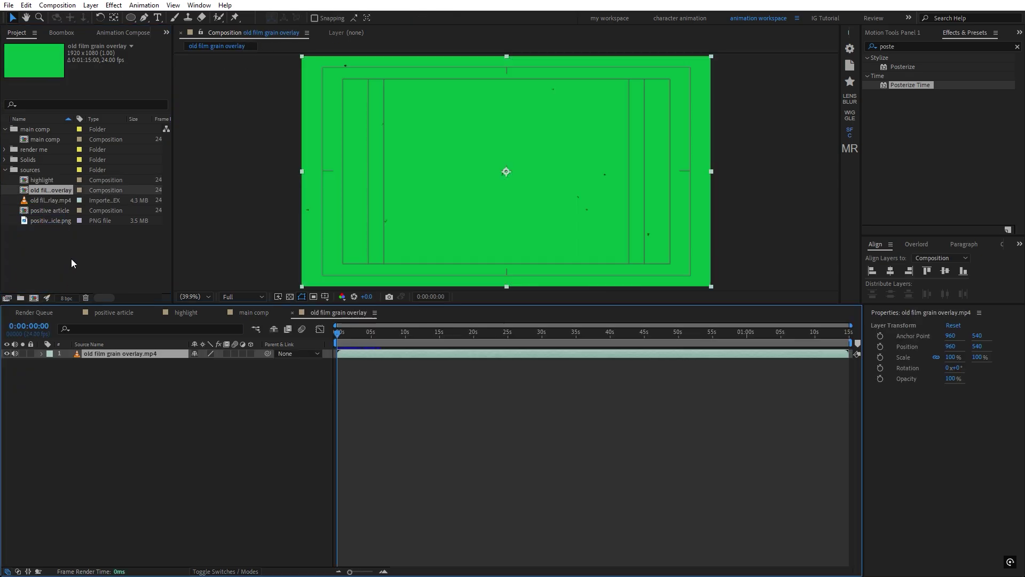
pyautogui.click(256, 433)
pyautogui.hotkey('ctrl', 'w')
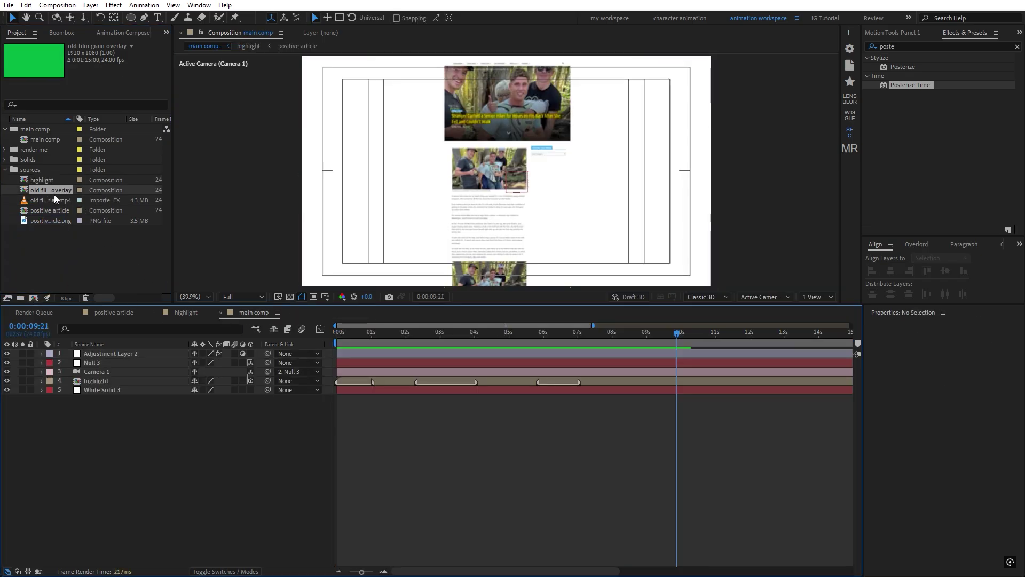
pyautogui.moveTo(53, 191); pyautogui.dragTo(89, 358)
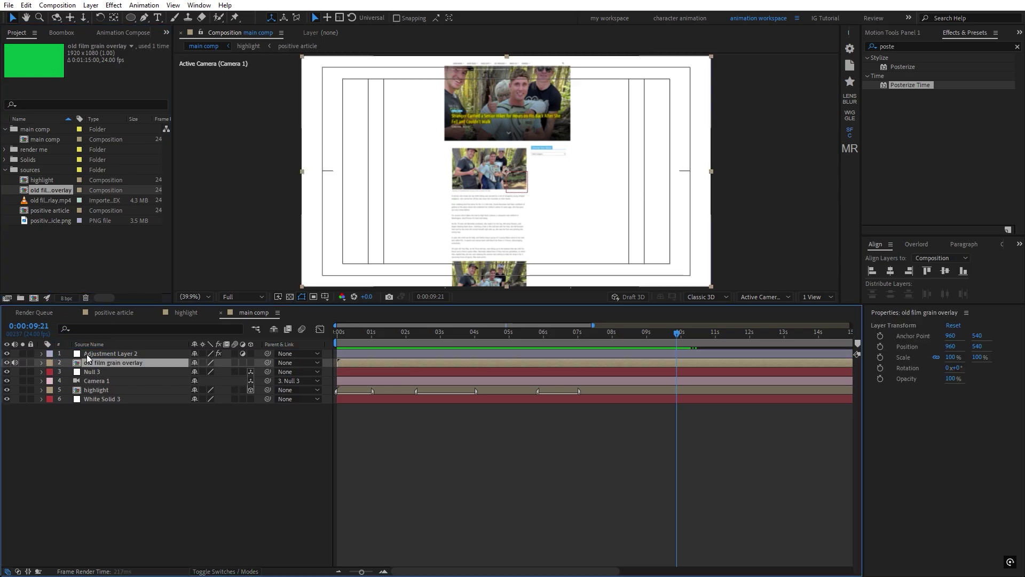
# Step: Apply Keylight (1.2) to the old film grain overlay layer and key out its green by sampling it as the Screen Colour
pyautogui.click(908, 47)
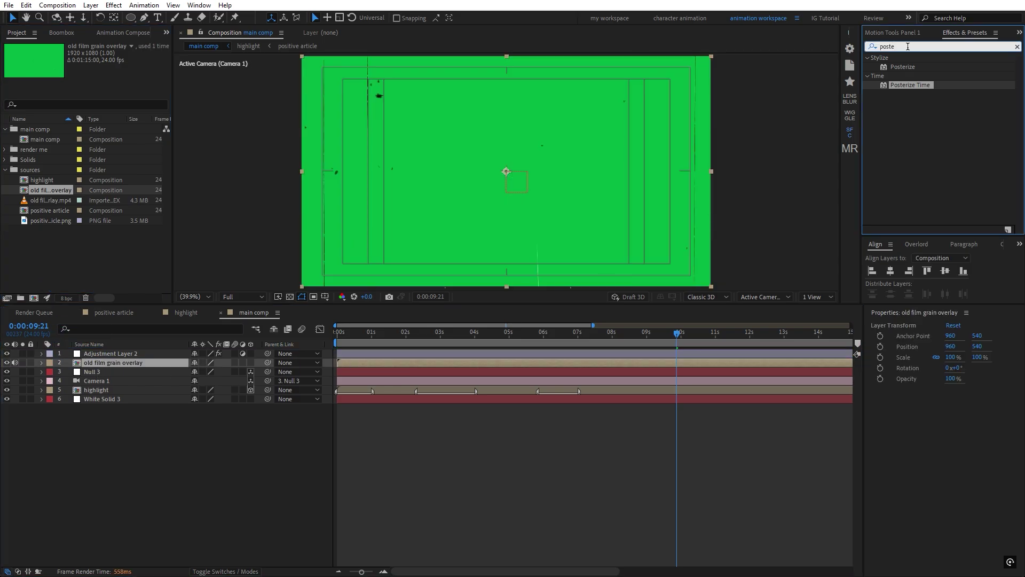
pyautogui.hotkey('ctrl', 'a')
pyautogui.write('ke')
pyautogui.write('l')
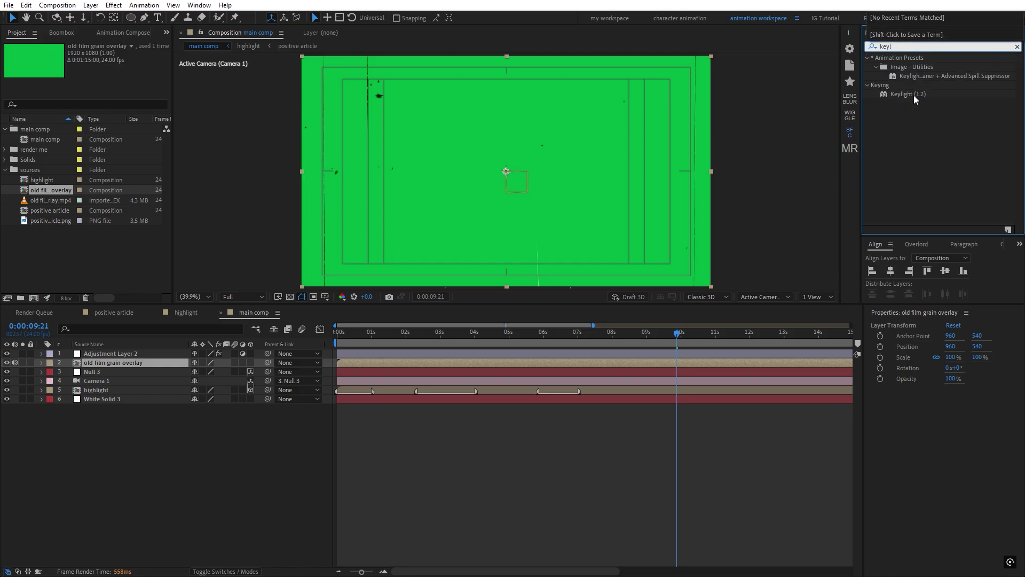
pyautogui.moveTo(915, 95); pyautogui.dragTo(607, 363)
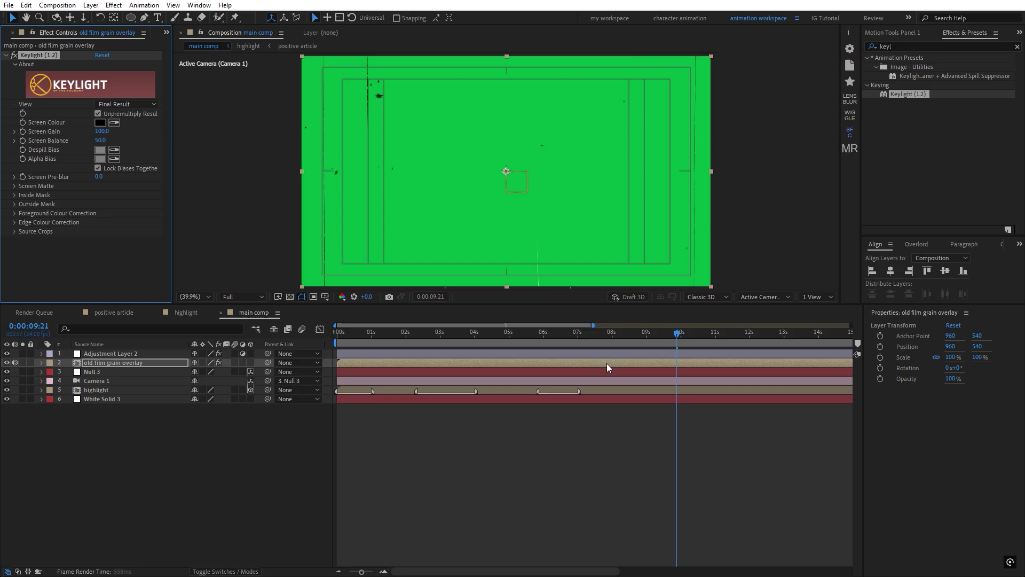
pyautogui.click(115, 122)
pyautogui.click(411, 145)
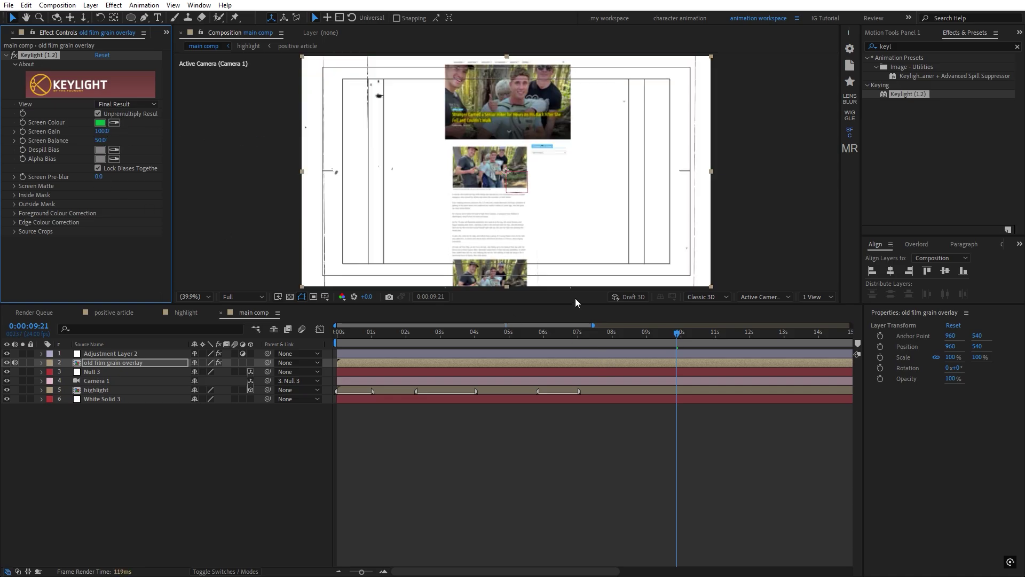
# Step: End main comp's work area at 0:00:09:23 and preview the animation with the grain overlay
pyautogui.click(681, 342)
pyautogui.click(646, 485)
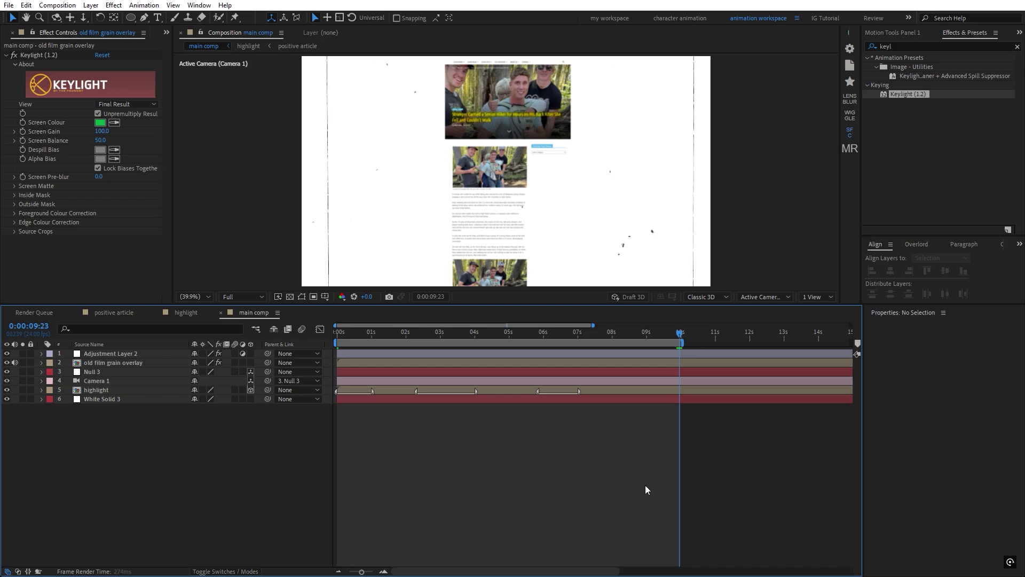
pyautogui.press('space')
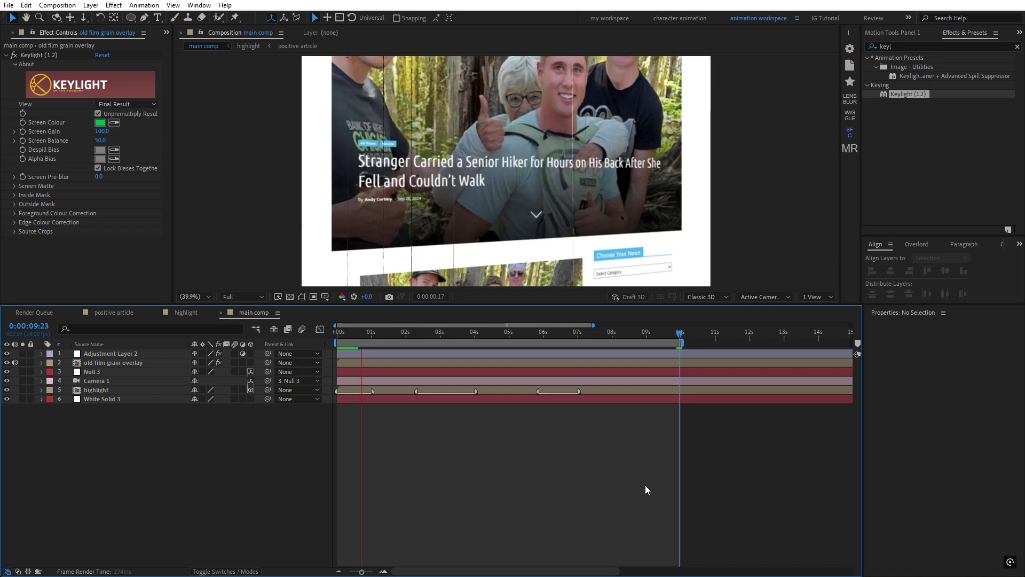
pyautogui.rightClick(150, 437)
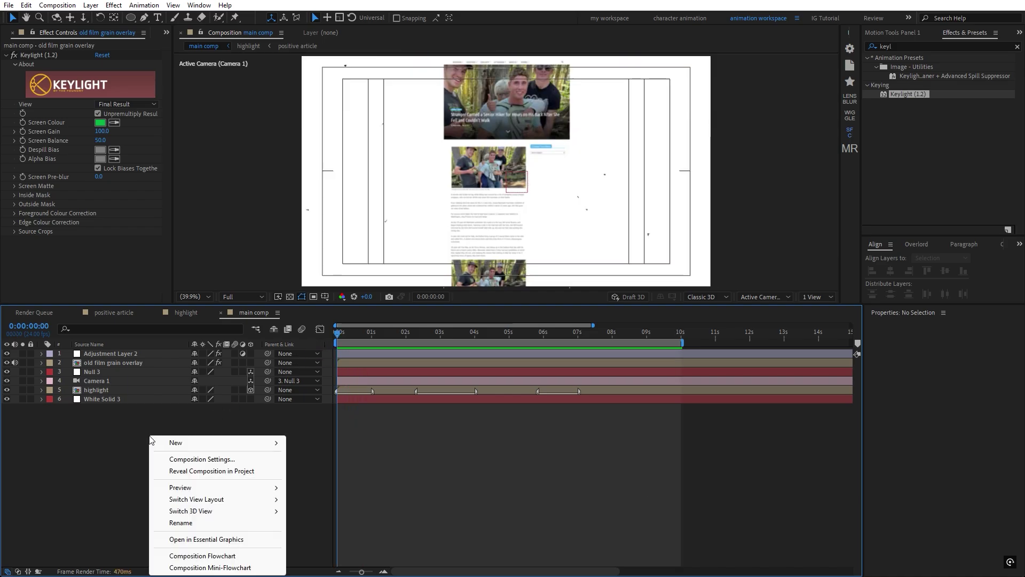
pyautogui.click(64, 466)
pyautogui.rightClick(181, 438)
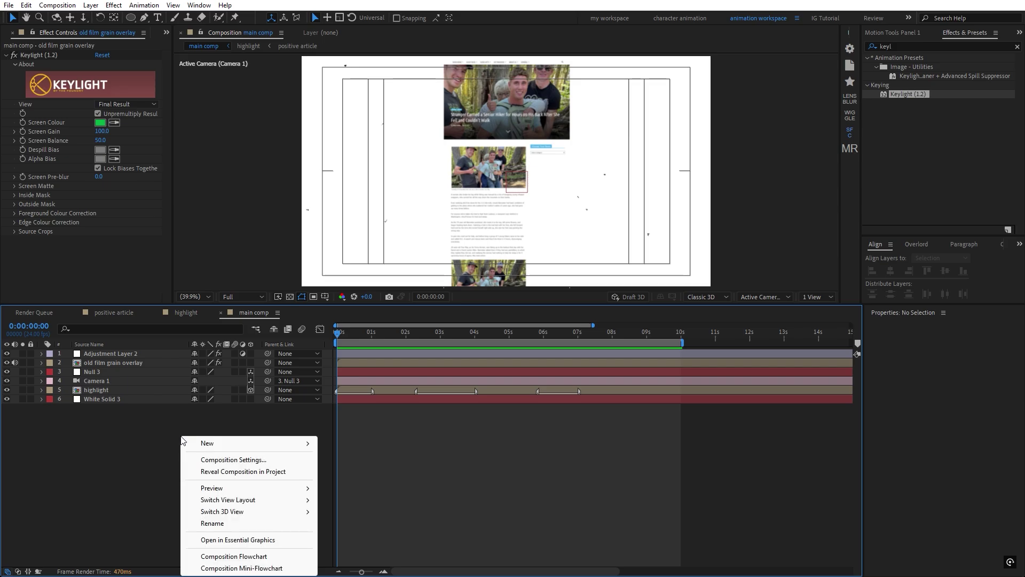
pyautogui.moveTo(211, 449)
pyautogui.click(346, 472)
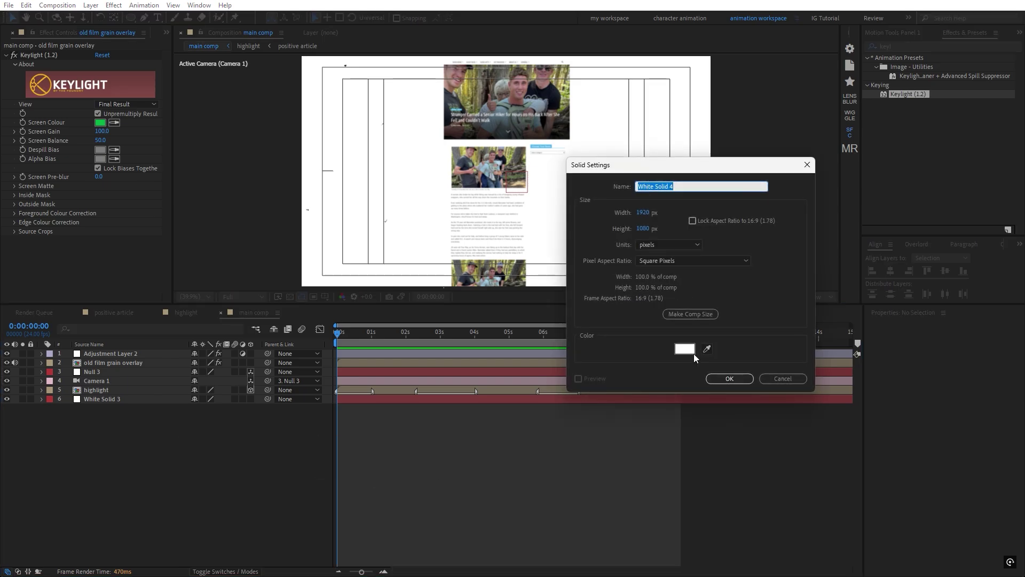
pyautogui.click(684, 349)
pyautogui.write('000000')
pyautogui.click(393, 107)
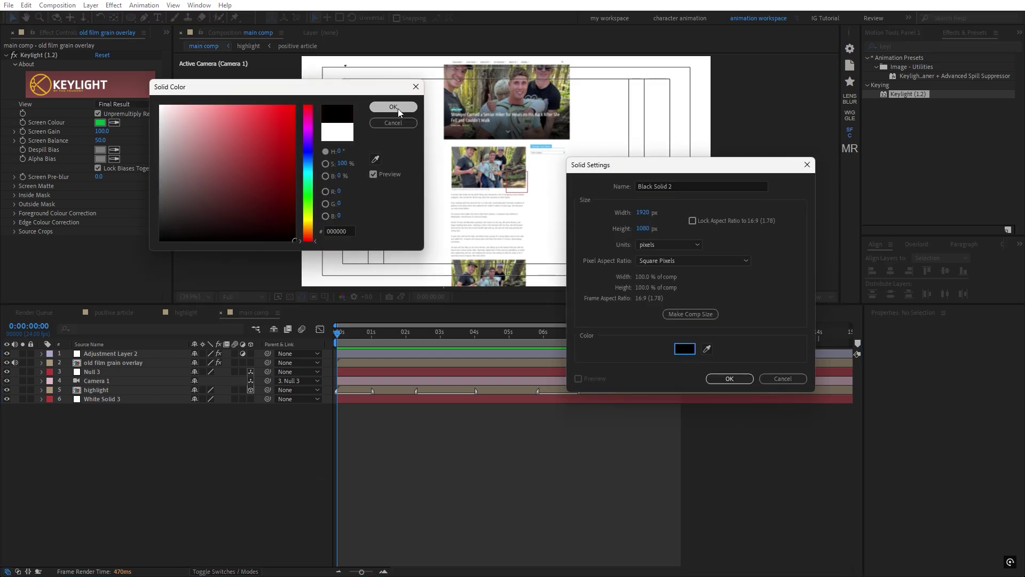
pyautogui.click(730, 379)
# Step: Add a full-frame elliptical mask to the black solid and shrink it slightly in height, symmetrically about its centre
pyautogui.doubleClick(131, 17)
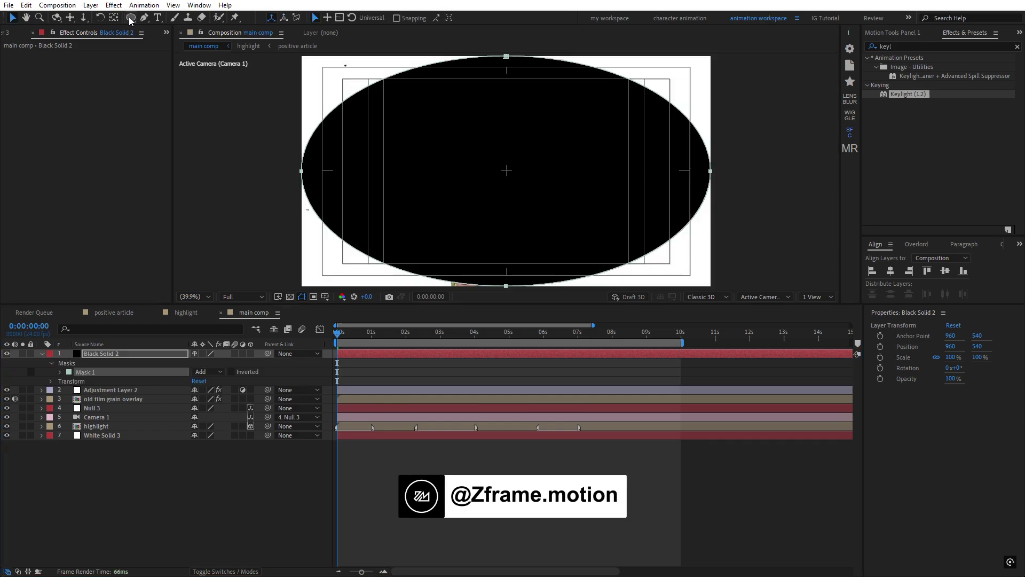
pyautogui.click(507, 287)
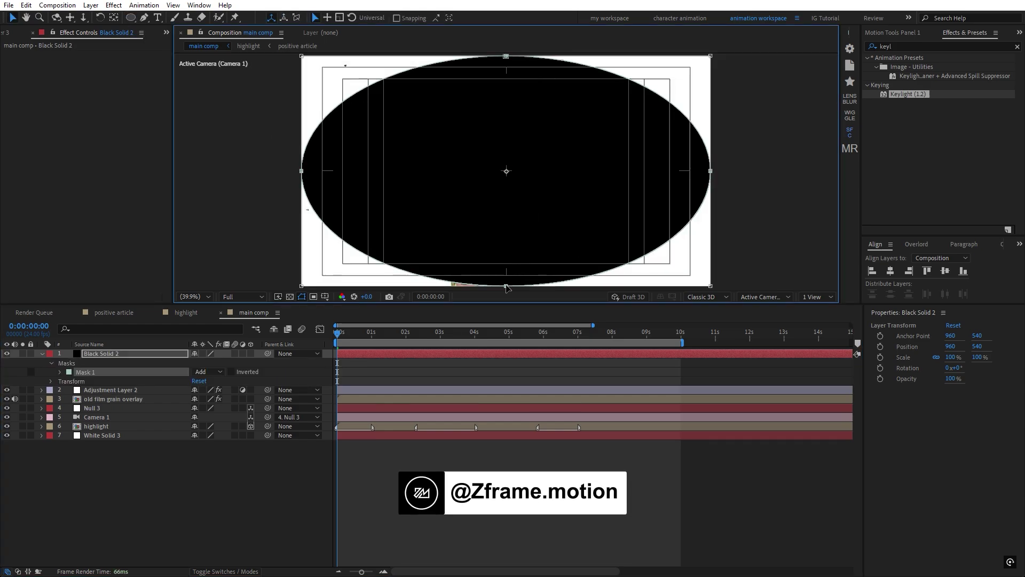
pyautogui.moveTo(507, 287); pyautogui.dragTo(509, 278)
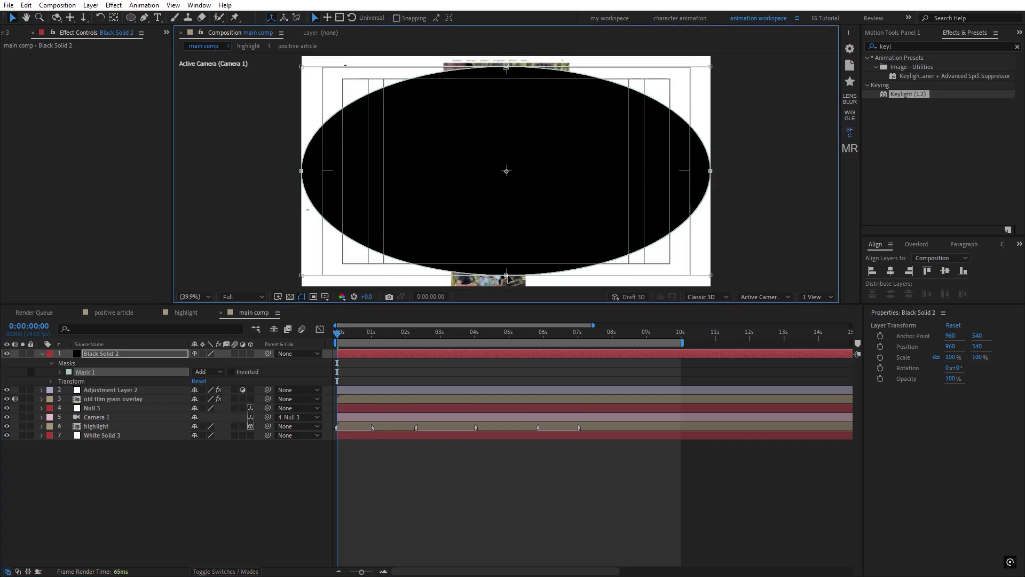
pyautogui.click(236, 477)
# Step: Invert the black solid's elliptical mask and set its Mask Feather to 443 pixels
pyautogui.click(166, 351)
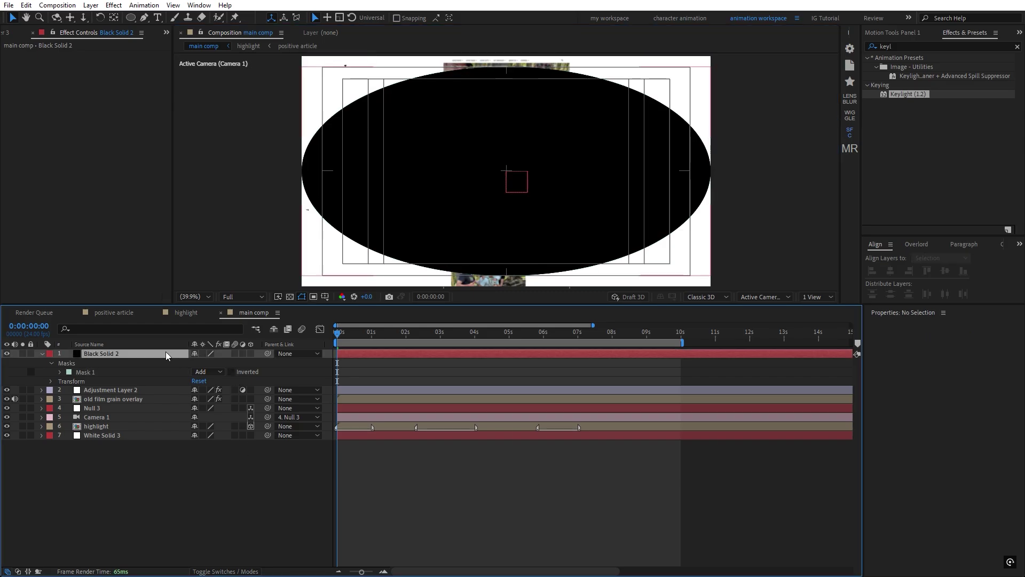
pyautogui.click(232, 372)
pyautogui.press('f')
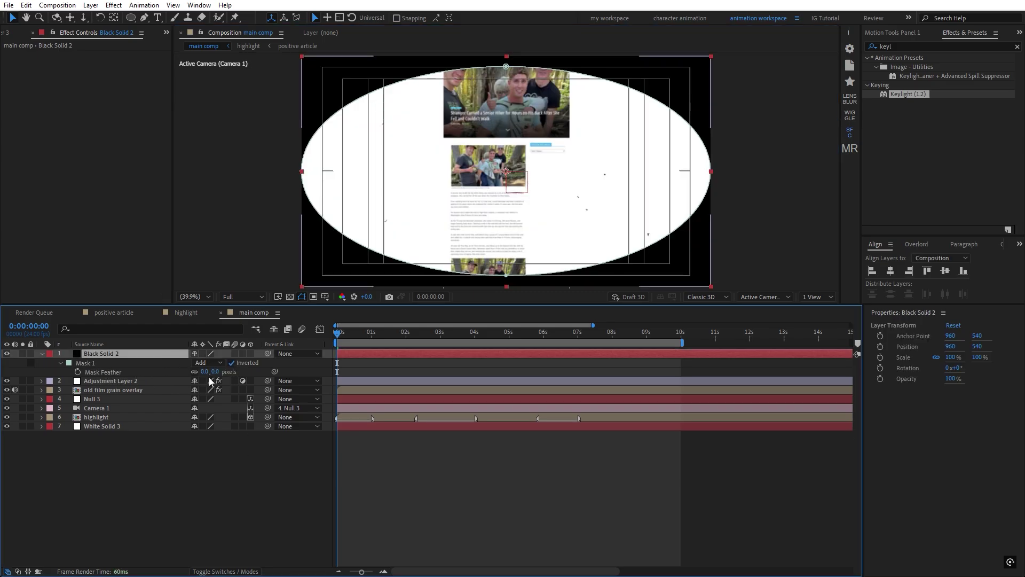
pyautogui.moveTo(211, 372); pyautogui.dragTo(402, 372)
# Step: Set the black vignette solid's opacity to 20%
pyautogui.click(162, 352)
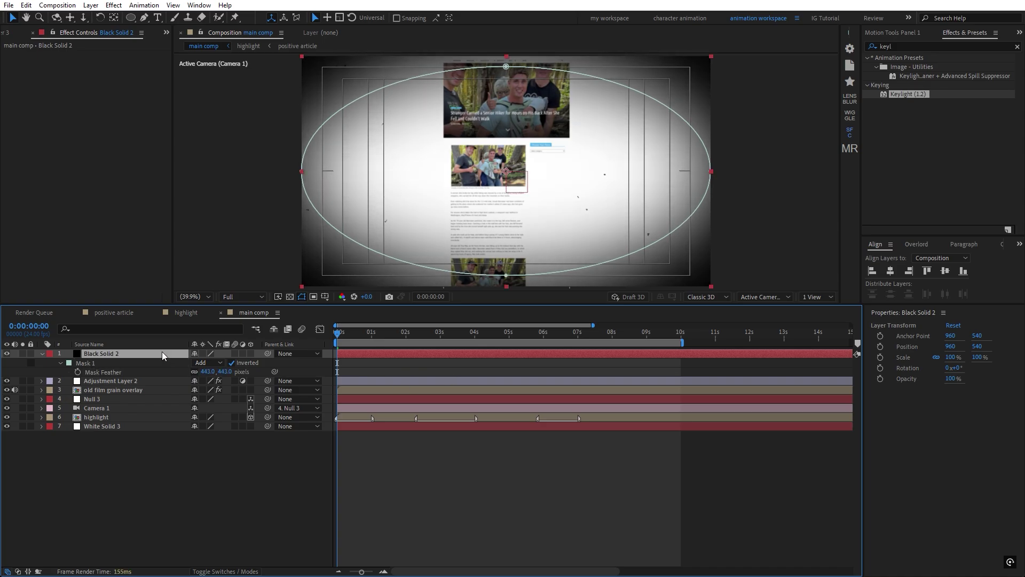
pyautogui.press('t')
pyautogui.click(201, 363)
pyautogui.press('Return')
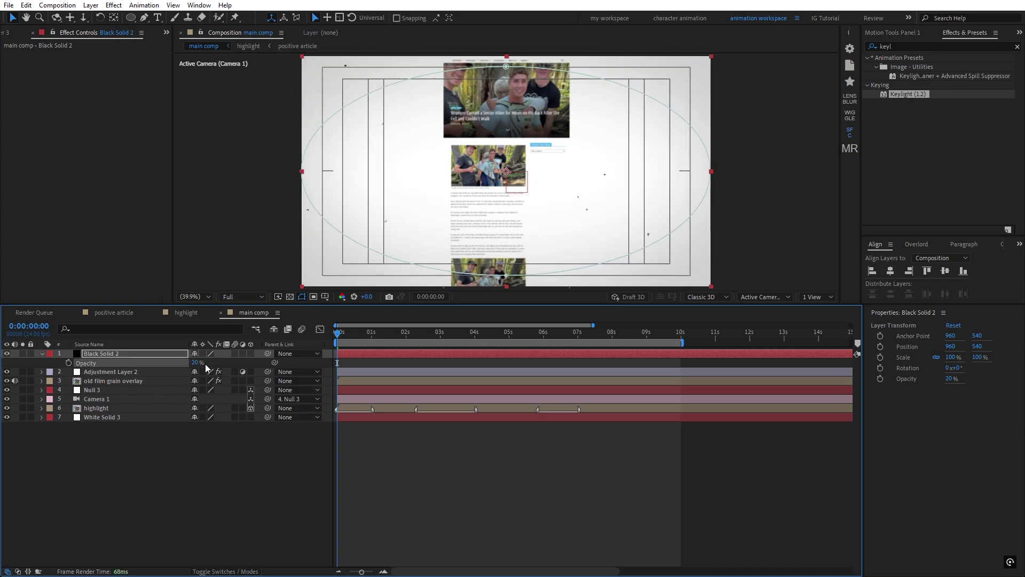
pyautogui.click(403, 481)
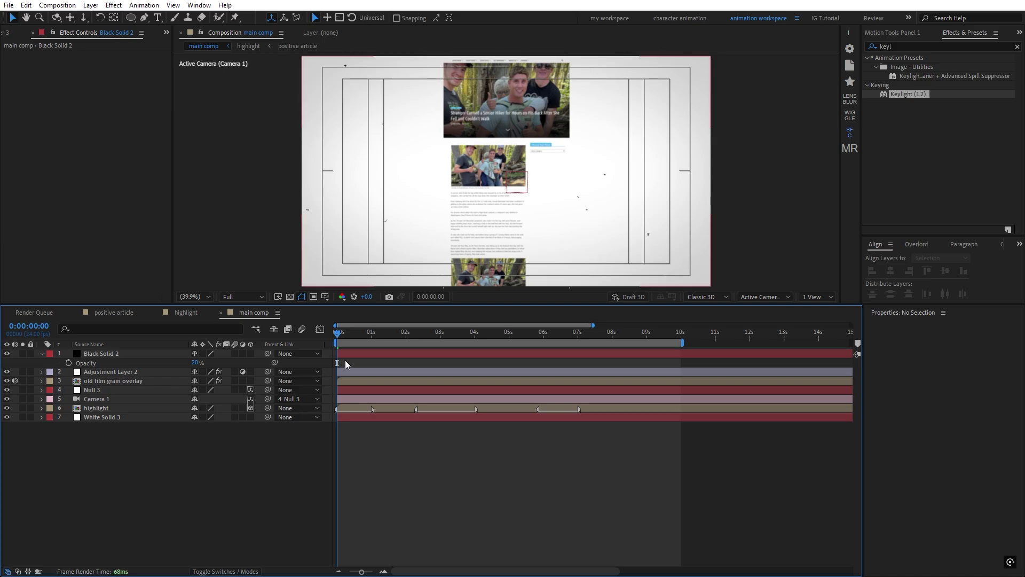
# Step: Scrub through main comp and play it from the start to check the vignette and grain overlay
pyautogui.moveTo(354, 340); pyautogui.dragTo(428, 413)
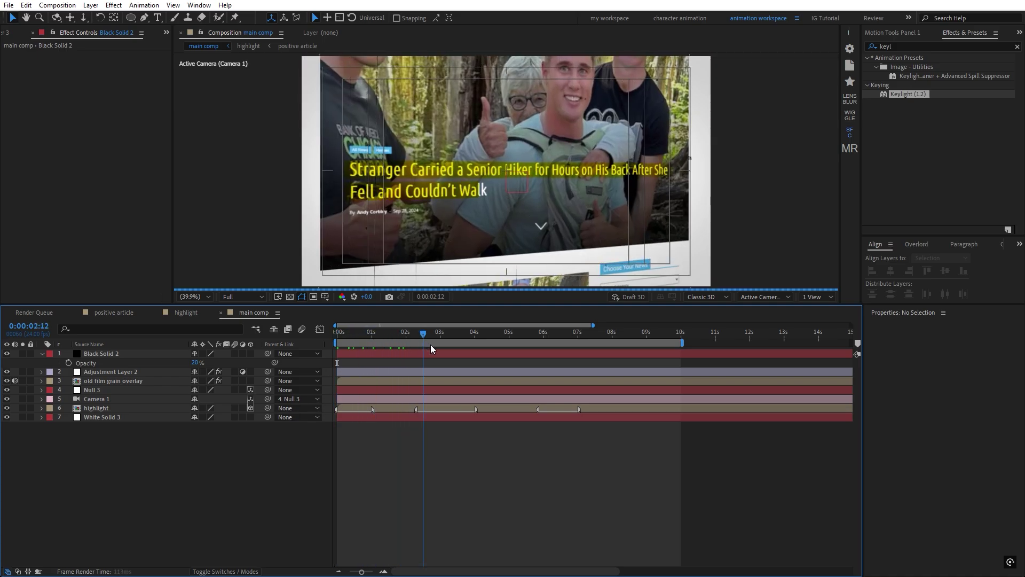
pyautogui.moveTo(372, 340); pyautogui.dragTo(336, 341)
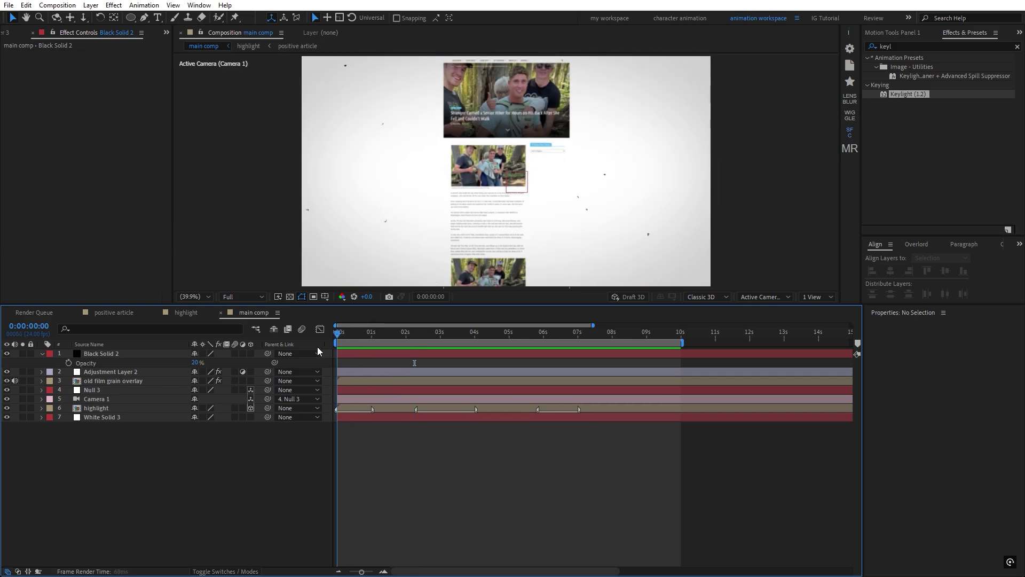
pyautogui.press('space')
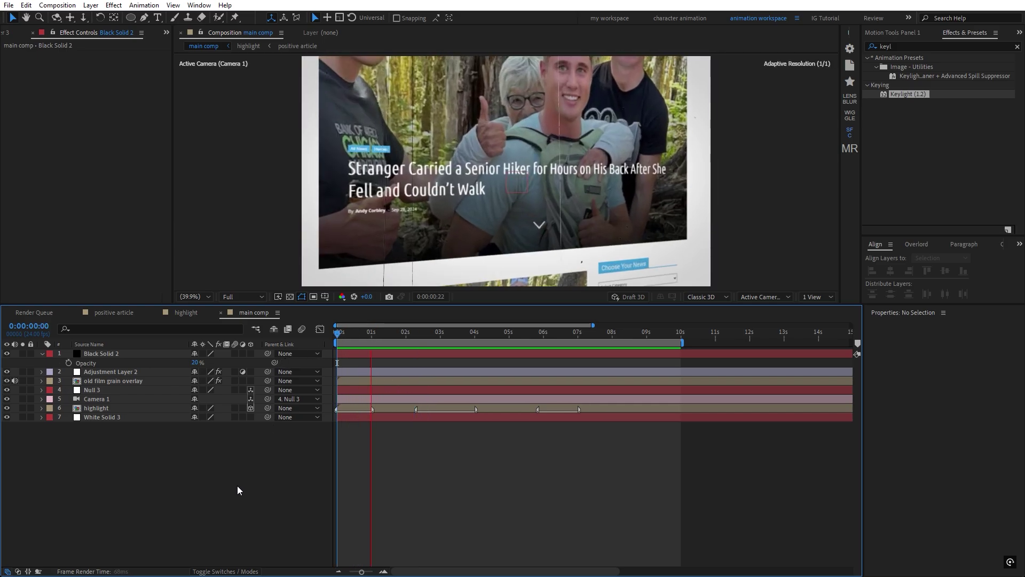